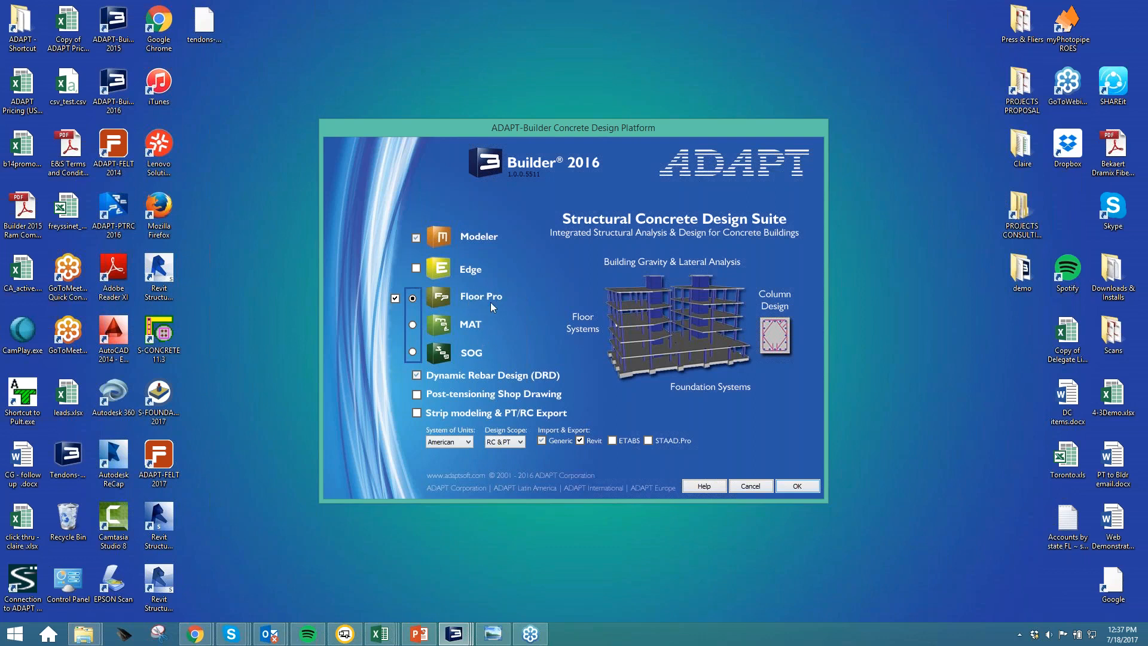
Start a Floor Pro model with the current settings and draw a closed six-cornered slab region
{"action": "left_click", "coordinate": [796, 486]}
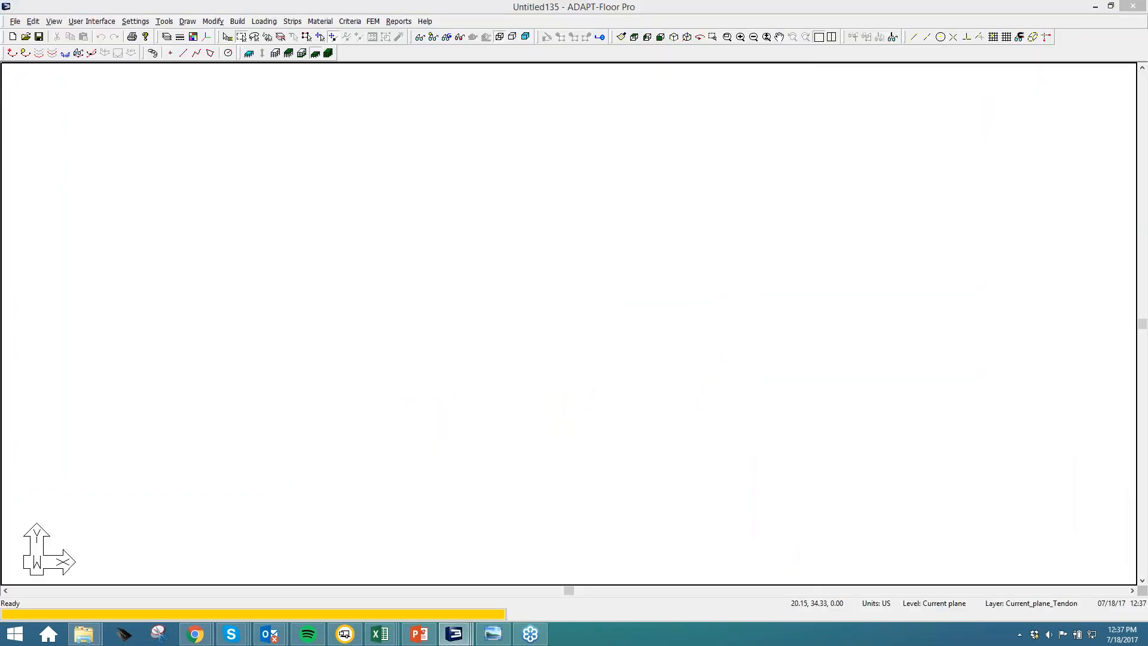
{"action": "left_click", "coordinate": [238, 22]}
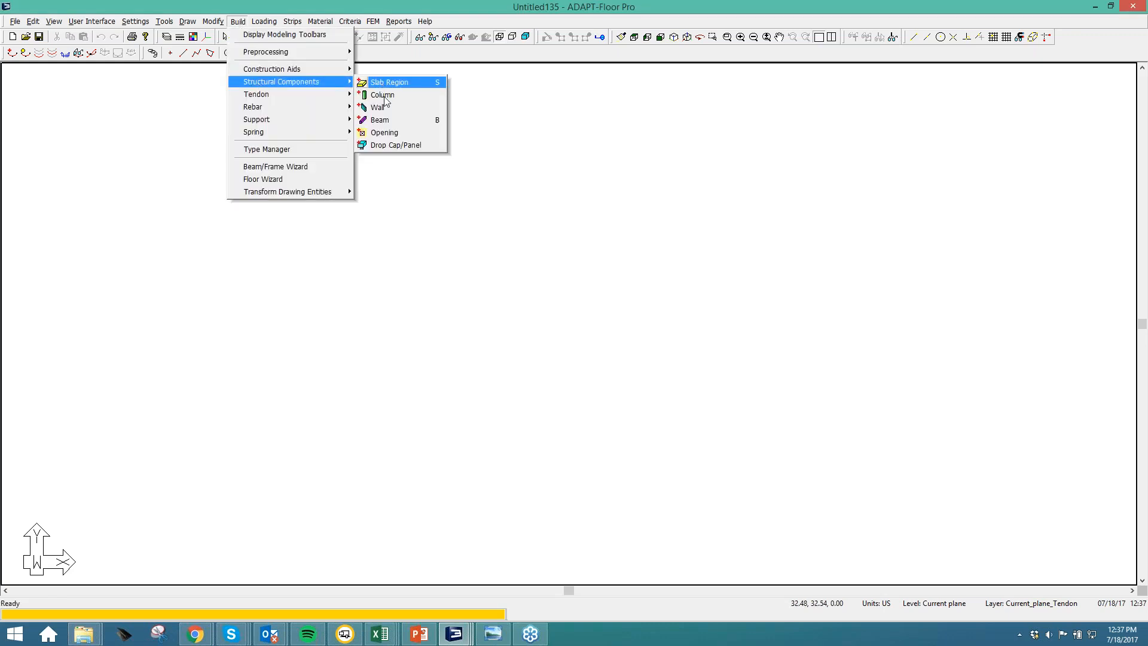
{"action": "left_click", "coordinate": [397, 80]}
{"action": "left_click", "coordinate": [250, 450]}
{"action": "left_click", "coordinate": [104, 324]}
{"action": "left_click", "coordinate": [311, 161]}
{"action": "left_click", "coordinate": [1088, 161]}
{"action": "left_click", "coordinate": [1000, 481]}
{"action": "left_click", "coordinate": [529, 559]}
{"action": "key", "text": "Return"}
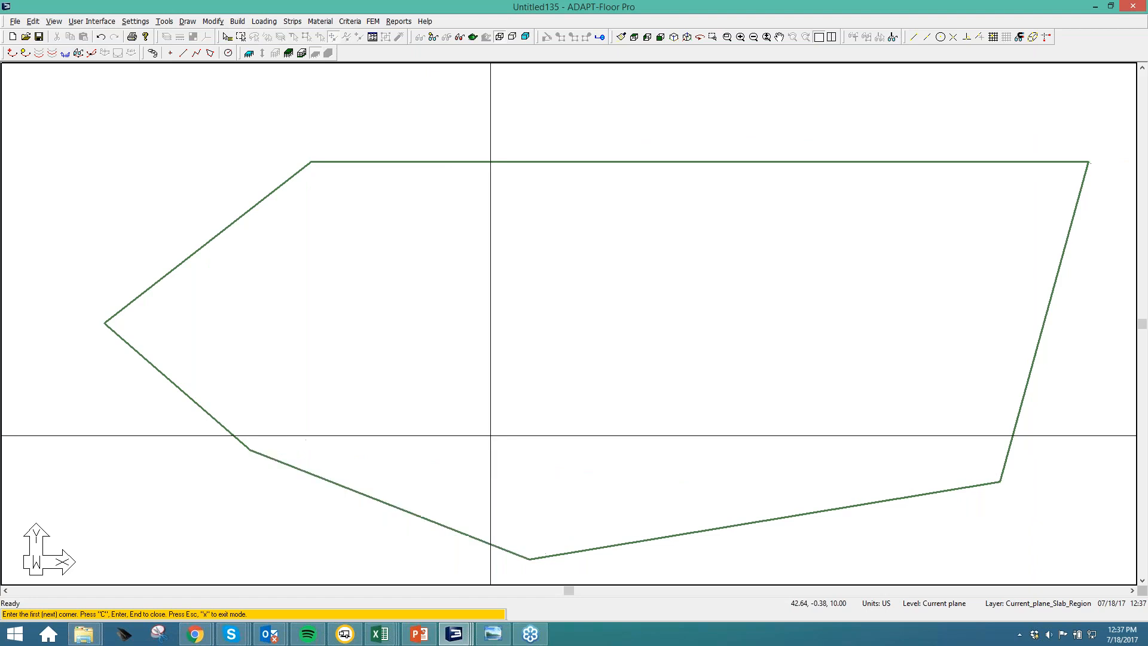
{"action": "right_click", "coordinate": [416, 269]}
{"action": "left_click", "coordinate": [427, 276]}
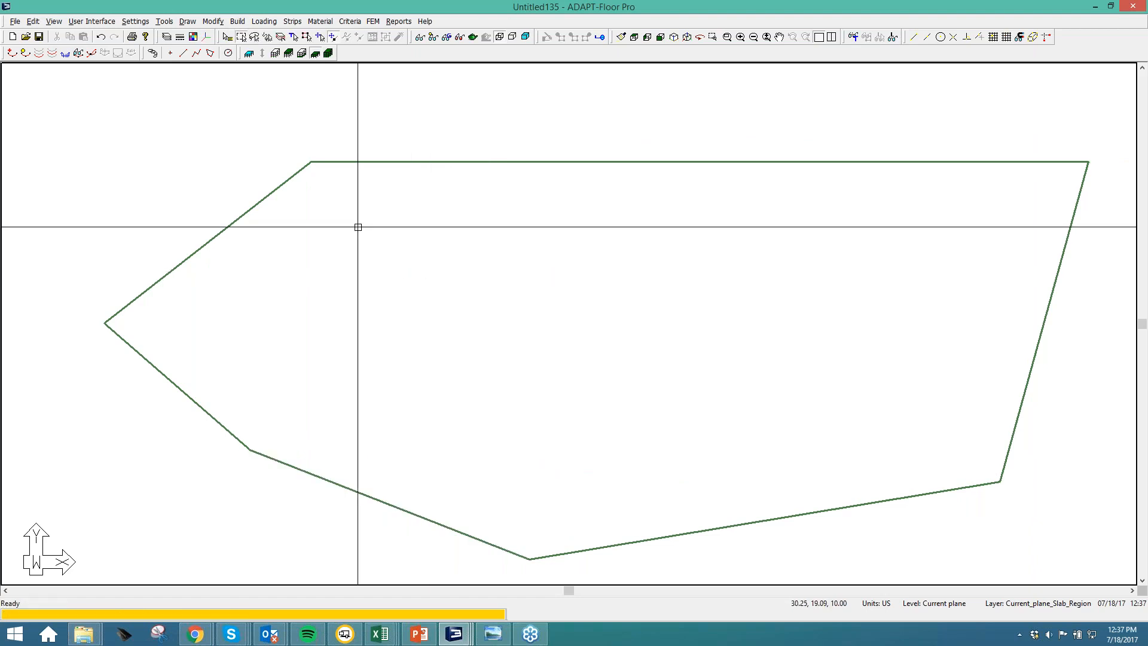
Create a five-point tendon that snaps to the slab's lower-left edge, waves across the slab and ends on its right edge
{"action": "left_click", "coordinate": [12, 53]}
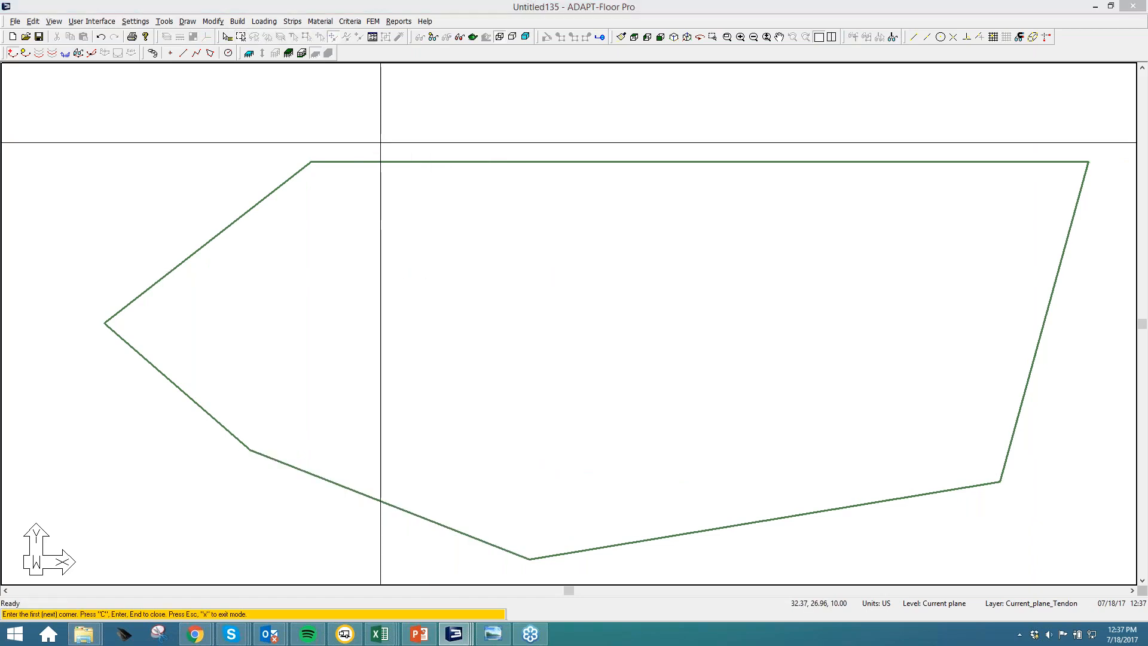
{"action": "left_click", "coordinate": [238, 22]}
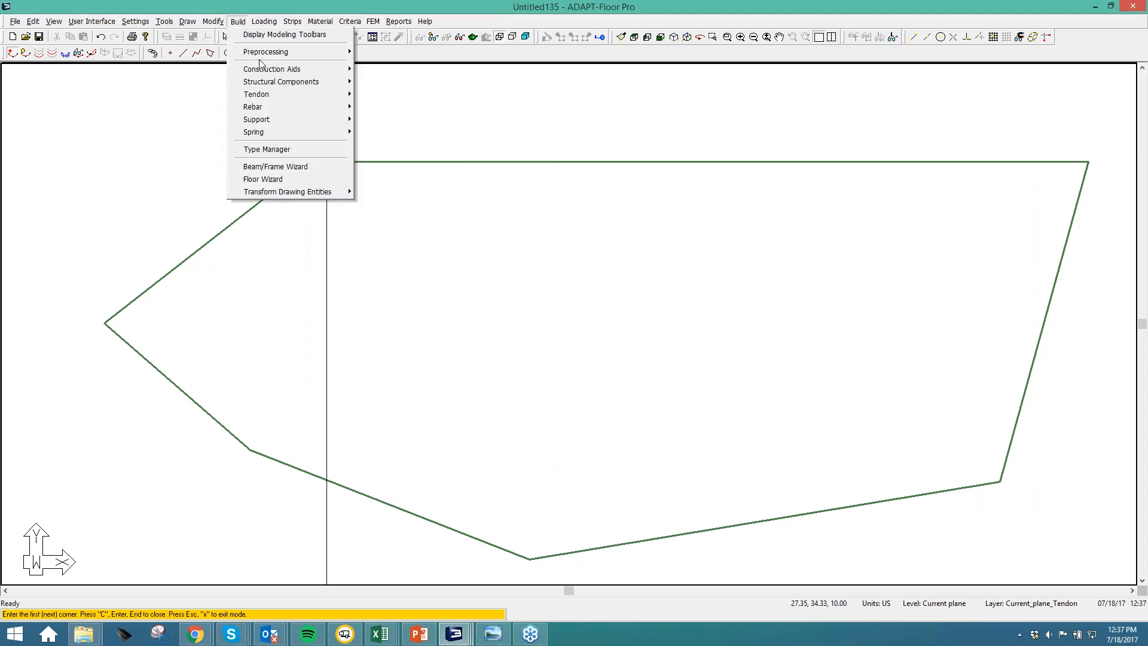
{"action": "mouse_move", "coordinate": [264, 98]}
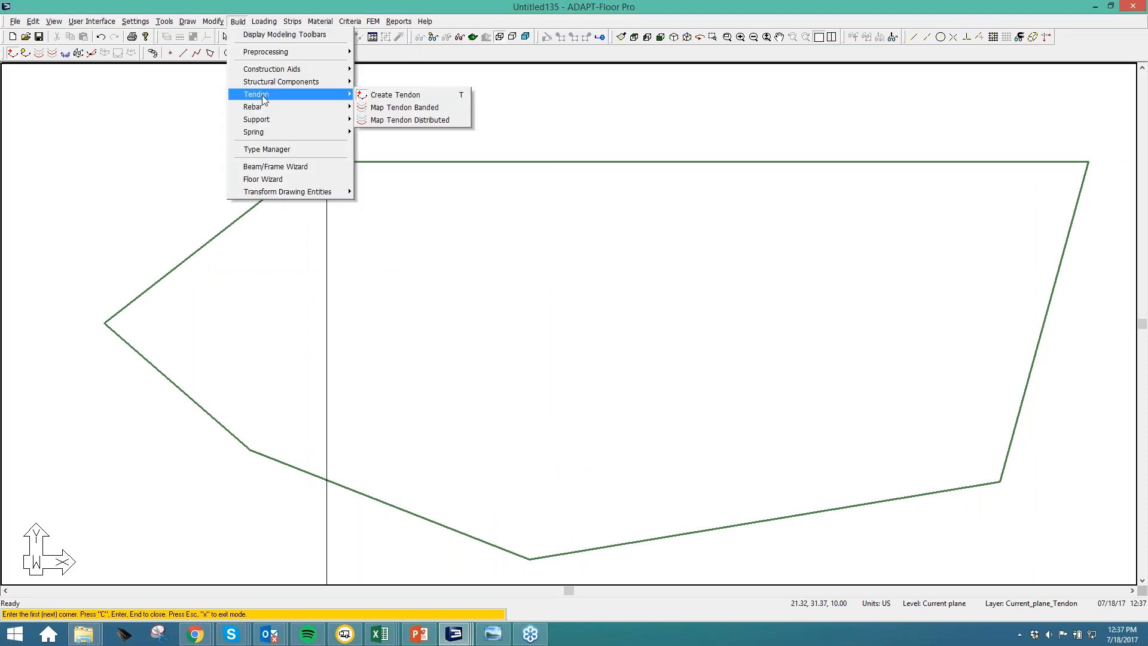
{"action": "left_click", "coordinate": [385, 97]}
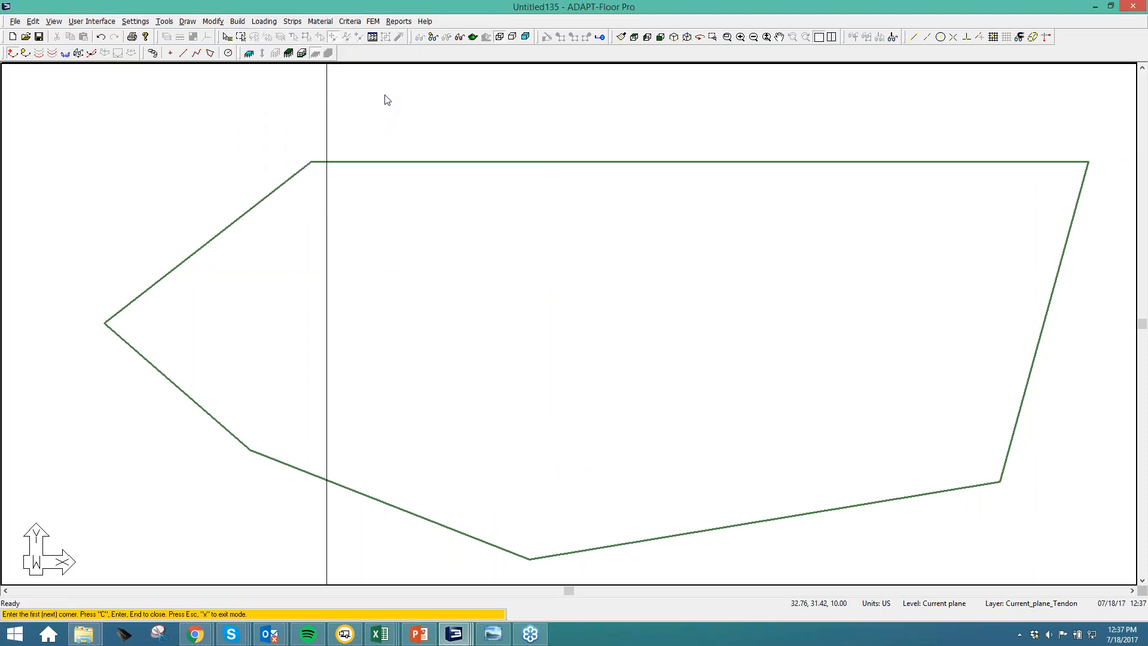
{"action": "left_click", "coordinate": [915, 38]}
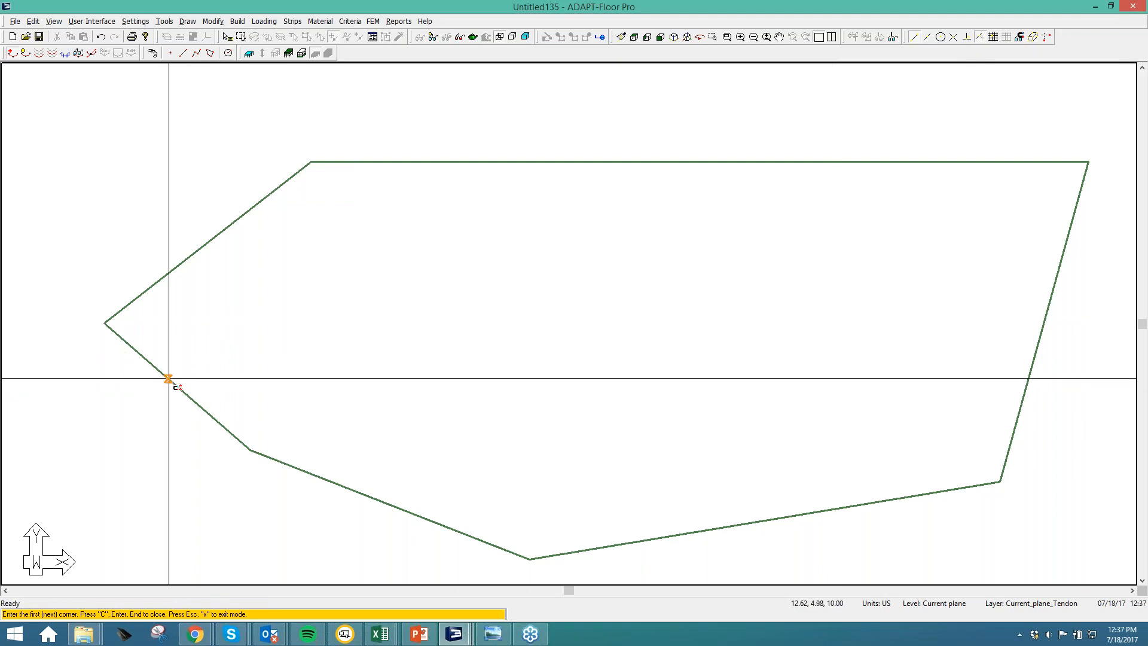
{"action": "left_click", "coordinate": [167, 377]}
{"action": "left_click", "coordinate": [283, 251]}
{"action": "left_click", "coordinate": [564, 381]}
{"action": "left_click", "coordinate": [891, 263]}
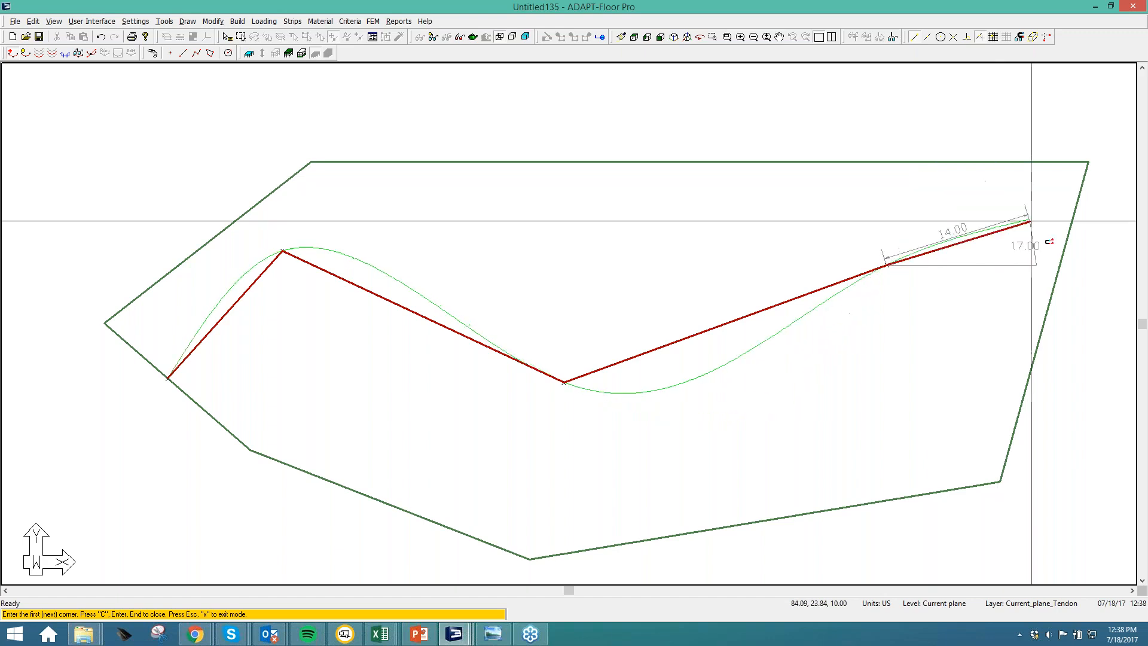
{"action": "left_click", "coordinate": [1056, 274]}
{"action": "key", "text": "Return"}
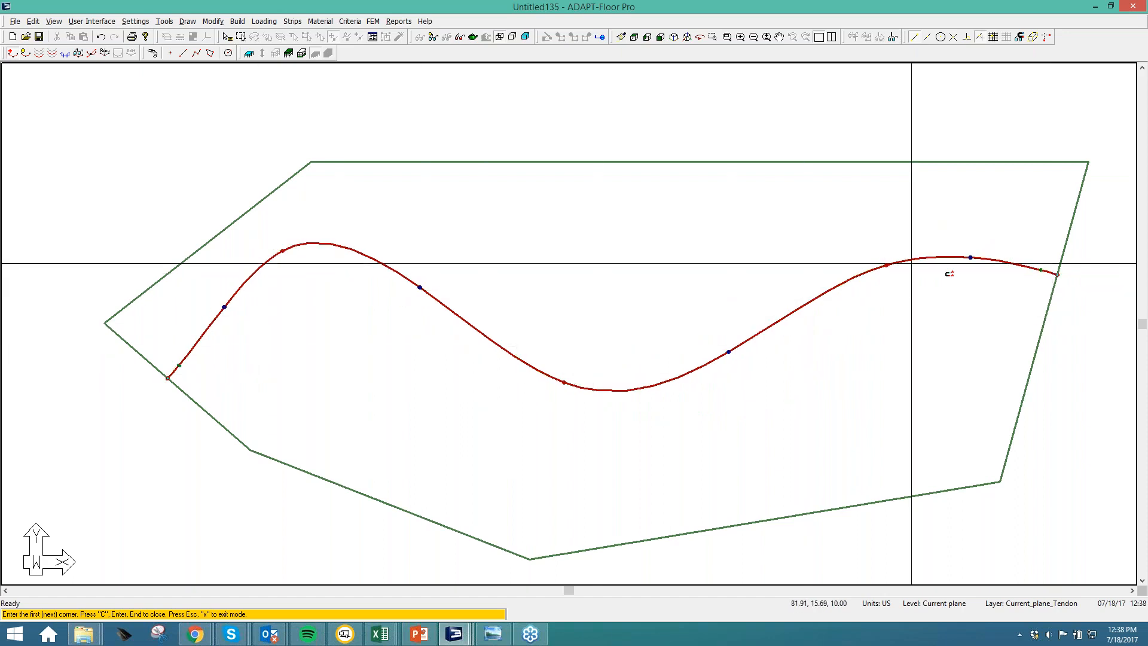
{"action": "right_click", "coordinate": [349, 306]}
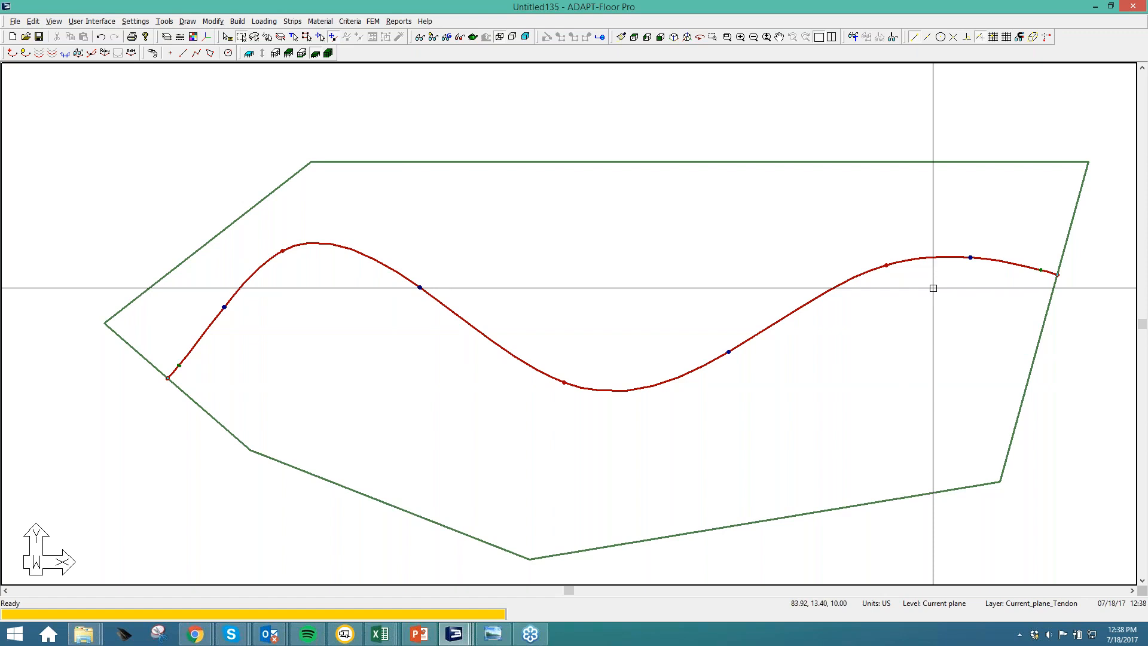
Disable Show Spline Mode in the tendon settings
{"action": "left_click", "coordinate": [164, 21]}
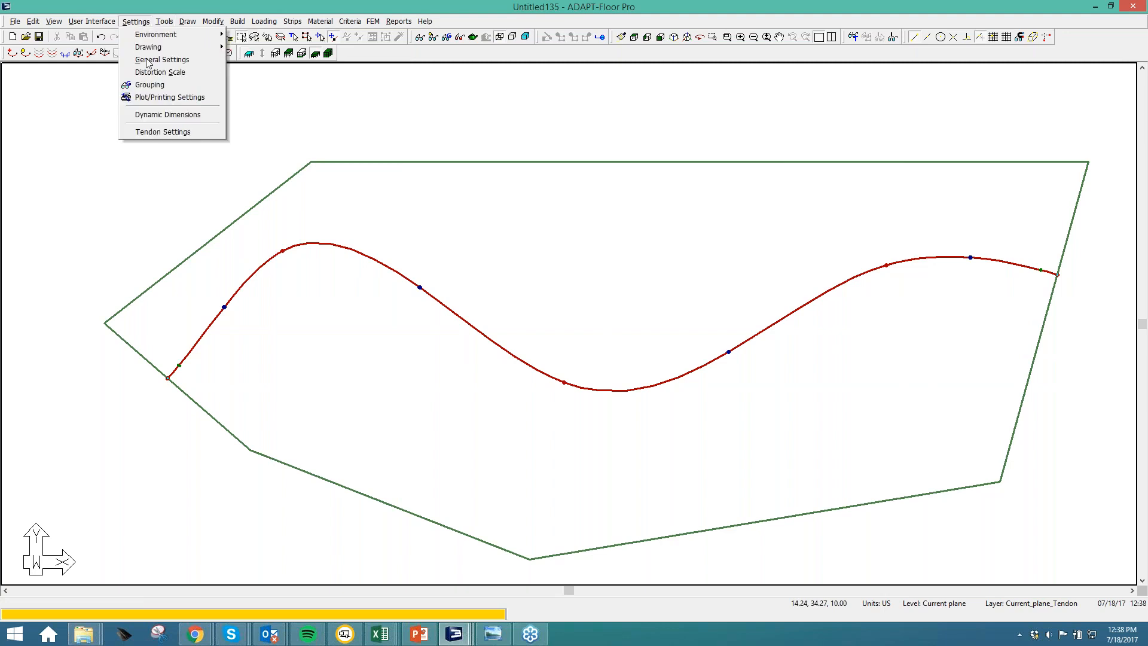
{"action": "left_click", "coordinate": [179, 132]}
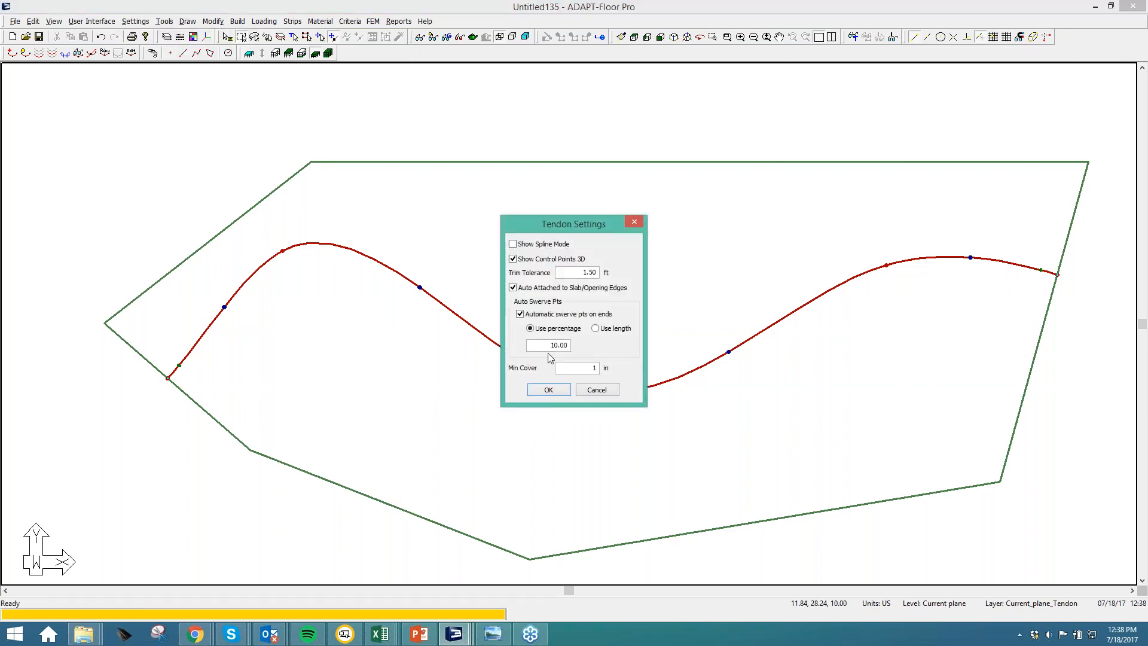
{"action": "key", "text": "Return"}
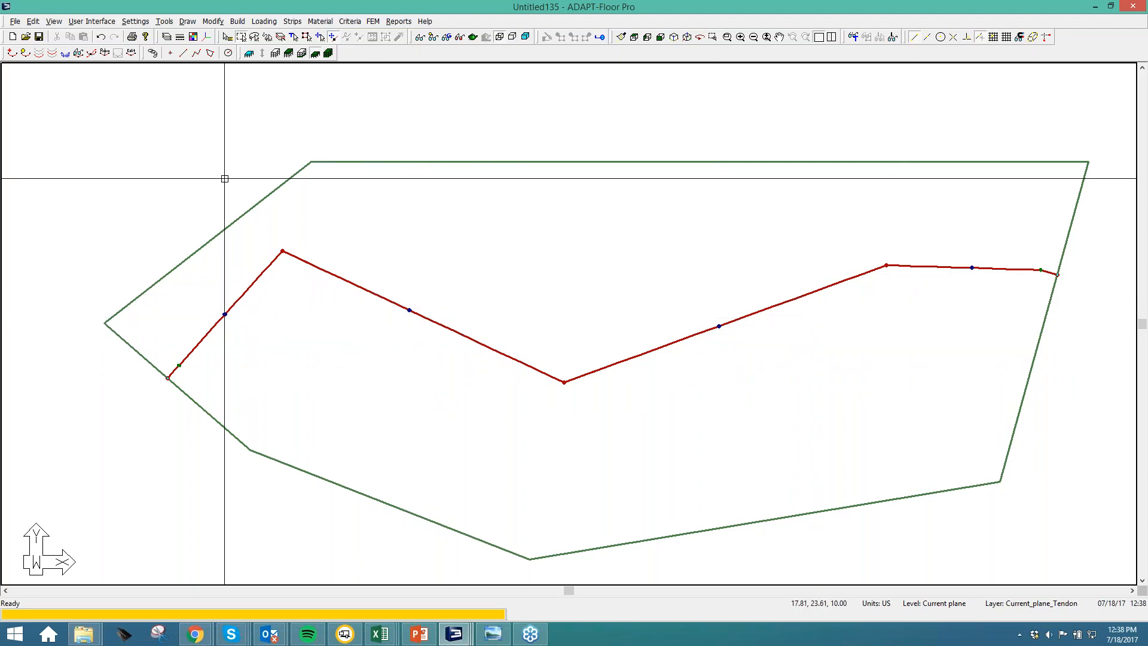
Enable Show Spline Mode in the tendon settings so tendons display as curves
{"action": "left_click", "coordinate": [136, 21]}
{"action": "left_click", "coordinate": [160, 131]}
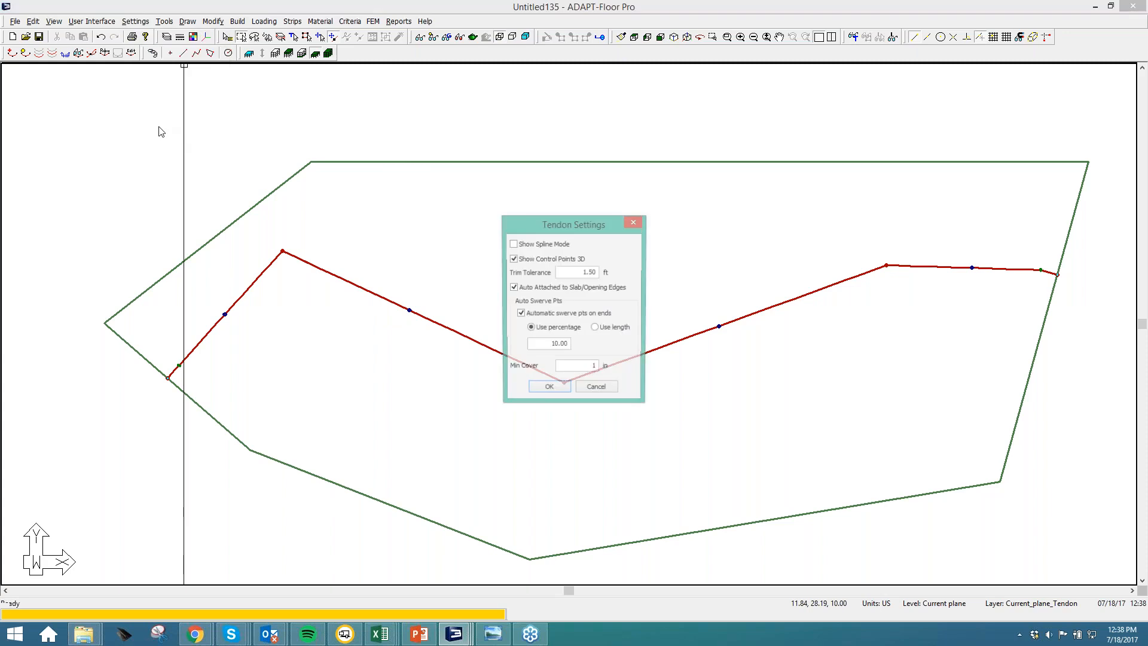
{"action": "left_click", "coordinate": [561, 393]}
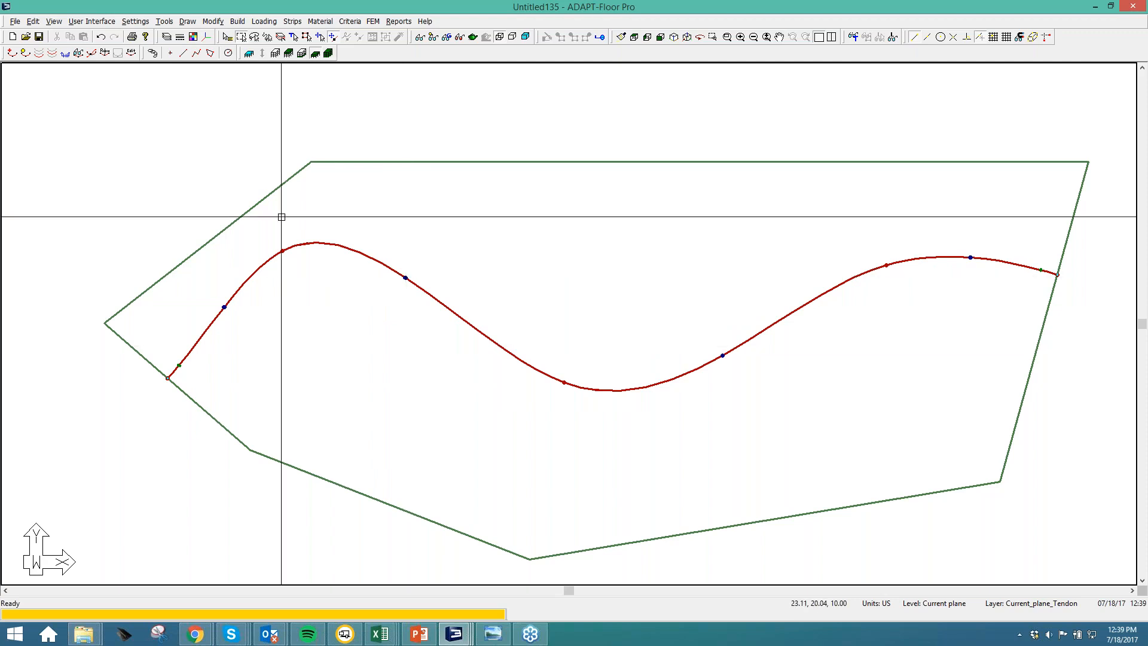
Review the tendon settings for automatic attachment to slab and opening edges
{"action": "left_click", "coordinate": [150, 24]}
{"action": "left_click", "coordinate": [141, 133]}
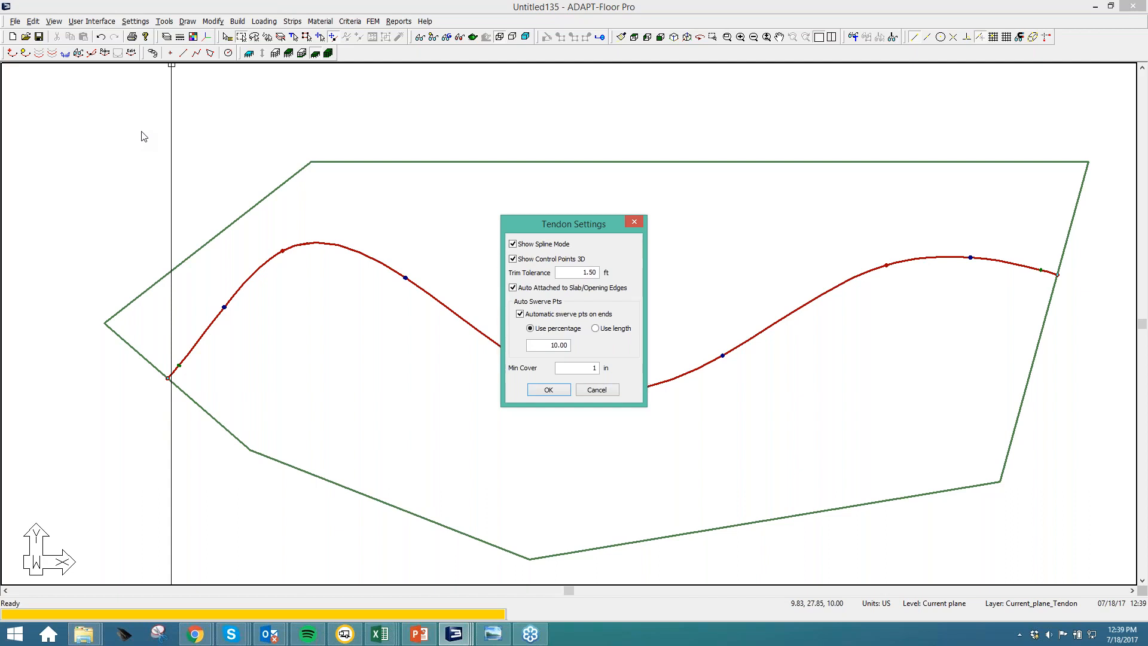
{"action": "left_click_drag", "start_coordinate": [544, 231], "coordinate": [551, 115]}
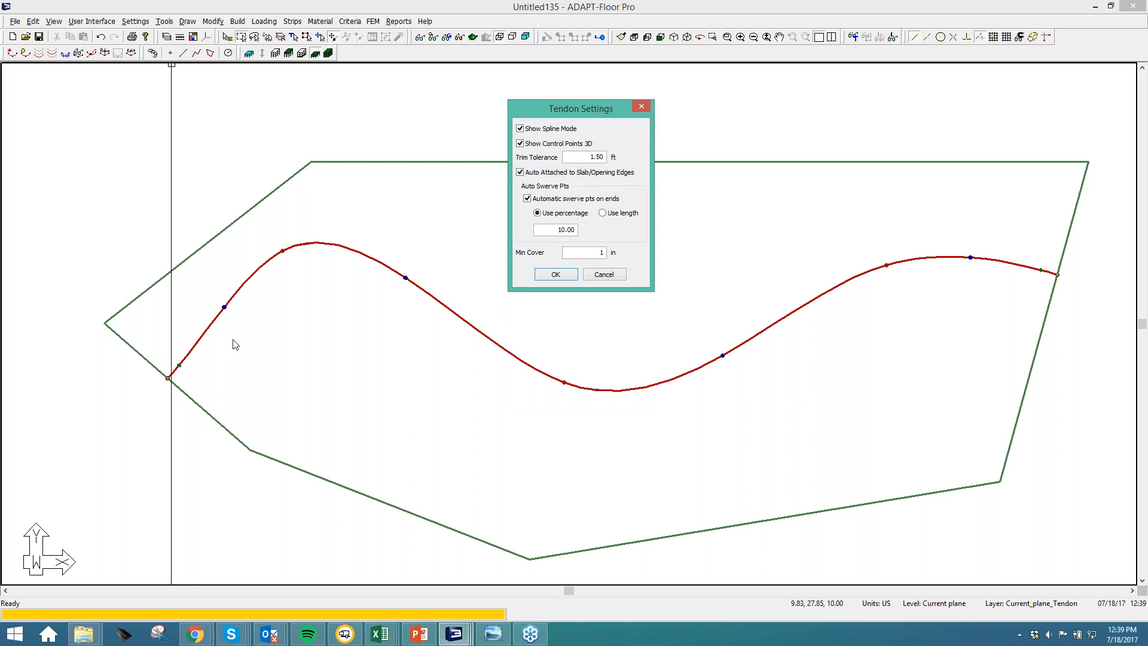
{"action": "left_click", "coordinate": [556, 273]}
Select the slab region and move its lower-left corner twice, ending at about 14.4, 1.6 near the tendon's end
{"action": "scroll", "coordinate": [271, 362], "scroll_direction": "up", "scroll_amount": 2}
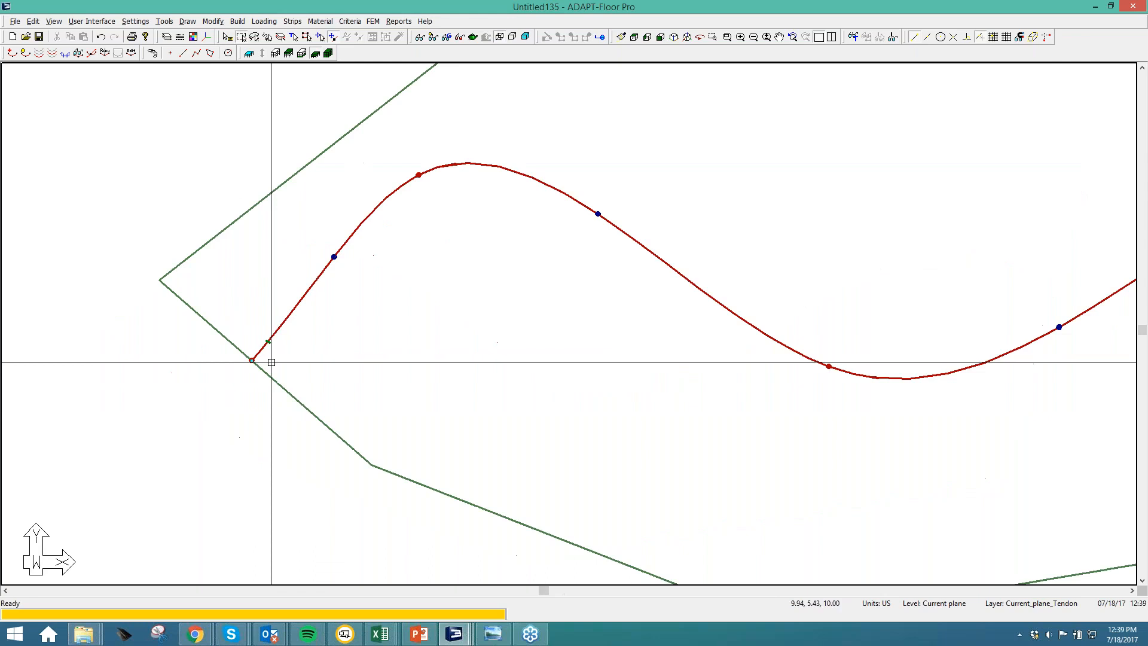
{"action": "scroll", "coordinate": [270, 362], "scroll_direction": "up", "scroll_amount": 4}
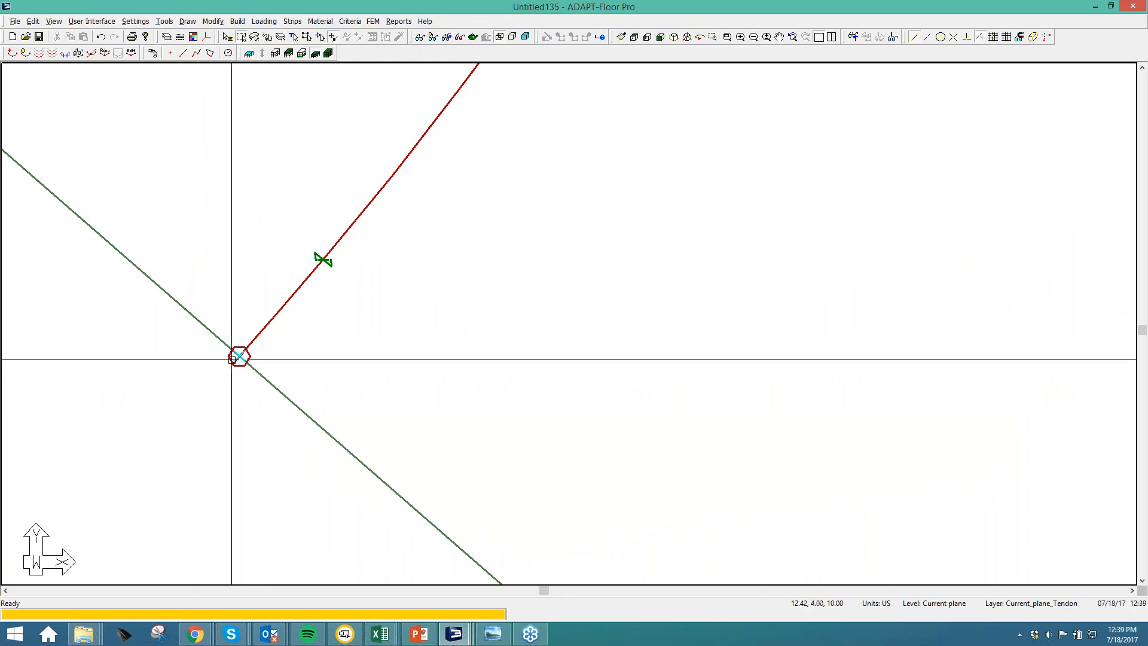
{"action": "scroll", "coordinate": [233, 357], "scroll_direction": "down", "scroll_amount": 4}
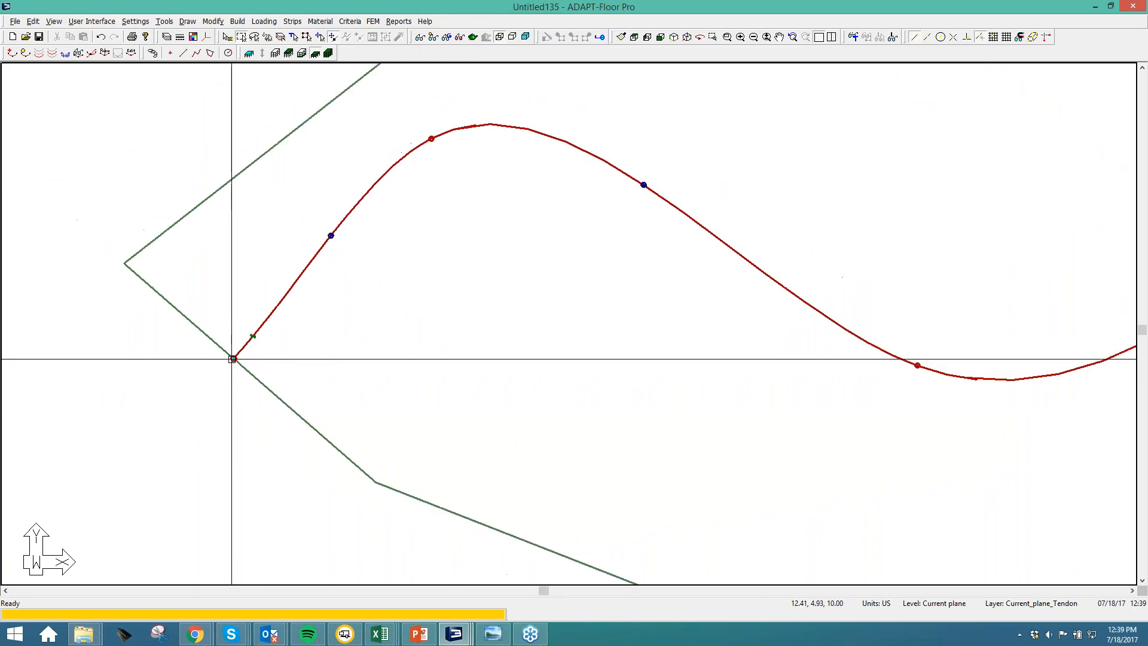
{"action": "scroll", "coordinate": [254, 357], "scroll_direction": "down", "scroll_amount": 1}
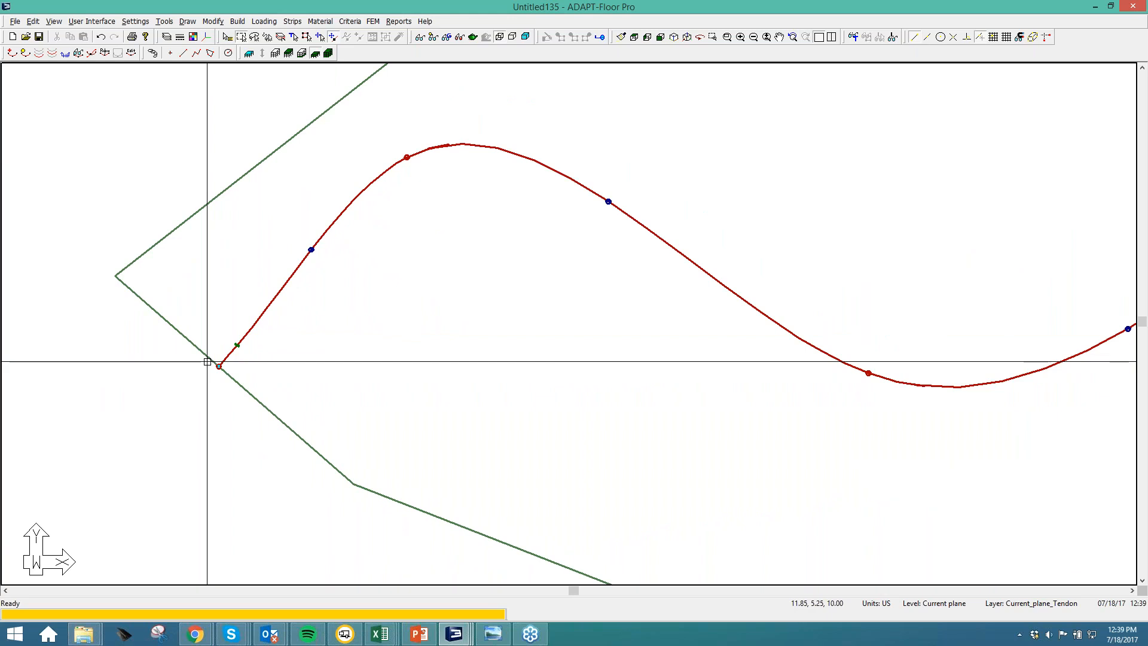
{"action": "scroll", "coordinate": [110, 328], "scroll_direction": "down", "scroll_amount": 2}
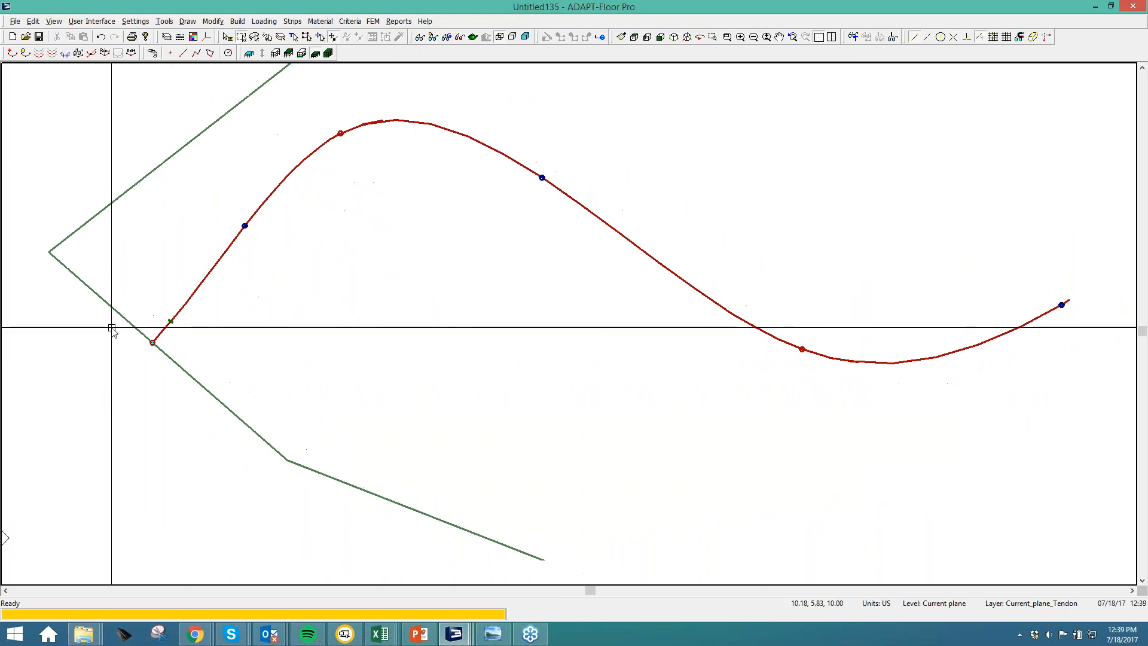
{"action": "left_click", "coordinate": [106, 295]}
{"action": "left_click_drag", "start_coordinate": [241, 422], "coordinate": [226, 468]}
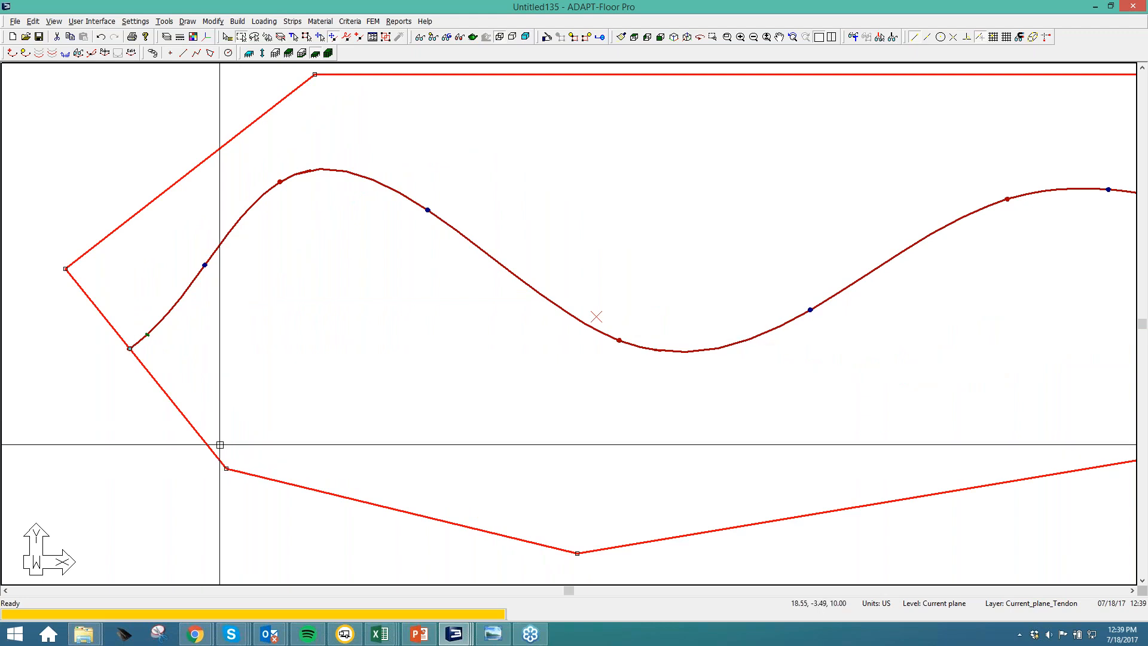
{"action": "left_click_drag", "start_coordinate": [225, 468], "coordinate": [166, 379]}
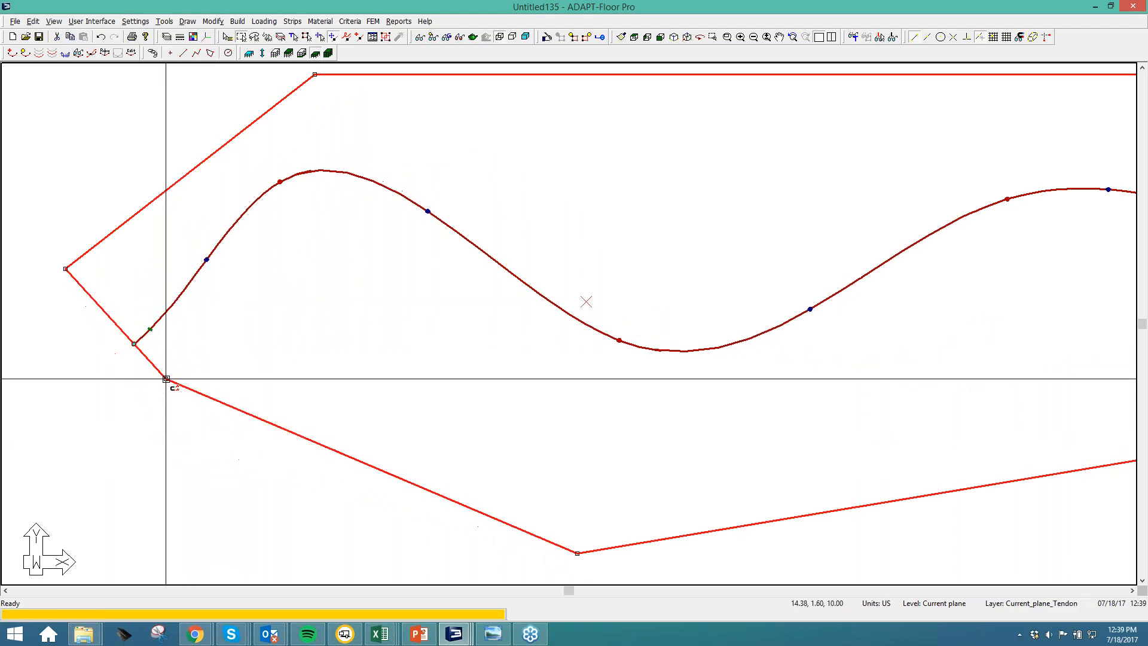
Move the slab's lower-left corner outward and back inward, ending at about 23.4, -0.9
{"action": "scroll", "coordinate": [166, 379], "scroll_direction": "down", "scroll_amount": 2}
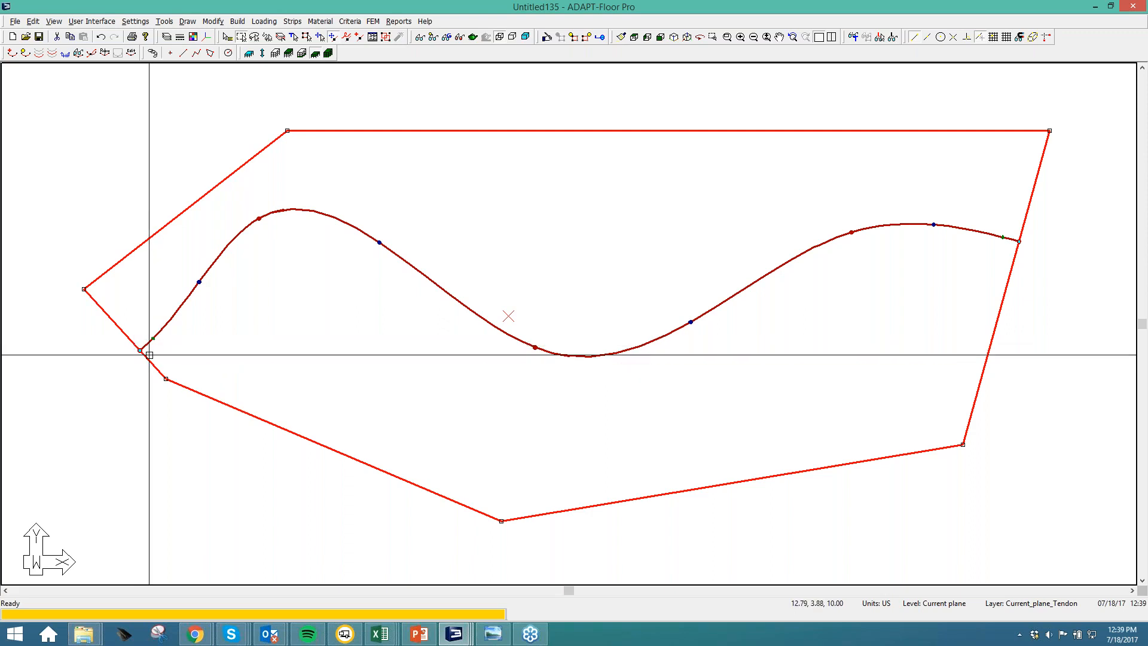
{"action": "left_click", "coordinate": [166, 378]}
{"action": "left_click", "coordinate": [233, 437]}
{"action": "left_click", "coordinate": [233, 437]}
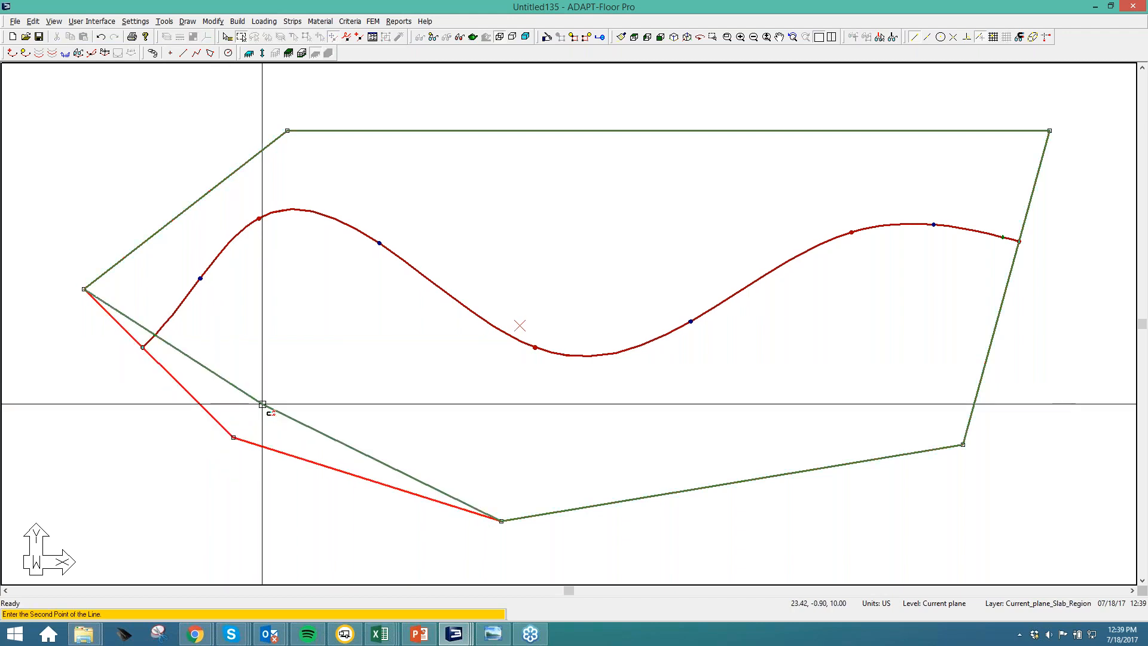
{"action": "left_click", "coordinate": [263, 404]}
View the tendon's general properties and move its first end off the slab edge into the slab's interior
{"action": "double_click", "coordinate": [185, 289]}
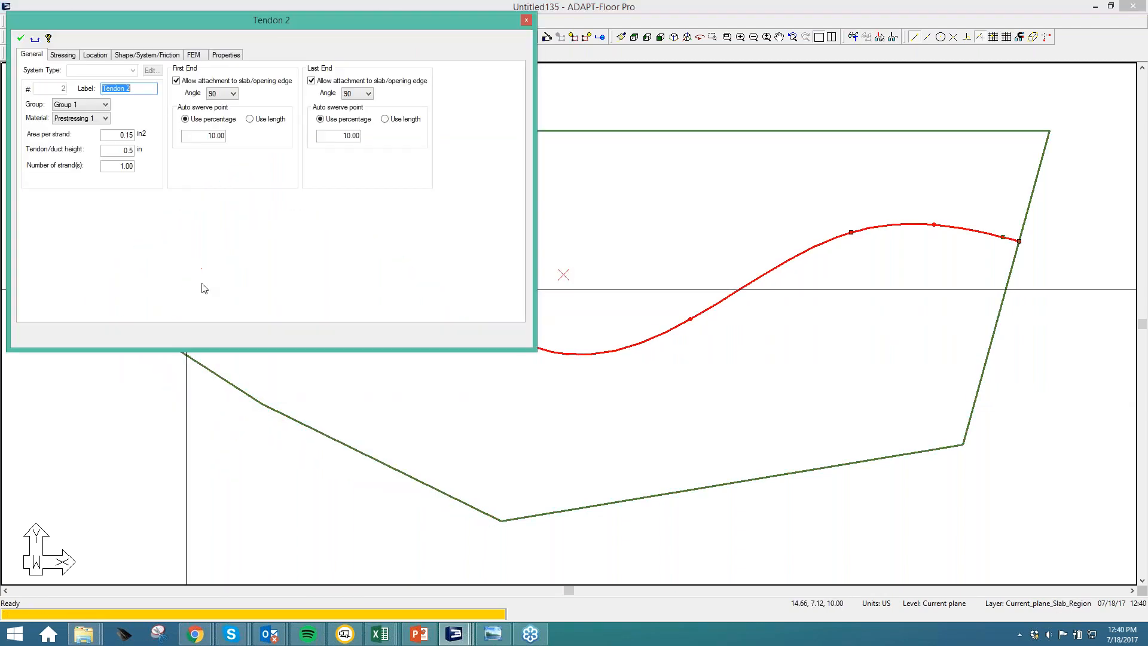
{"action": "left_click", "coordinate": [526, 20]}
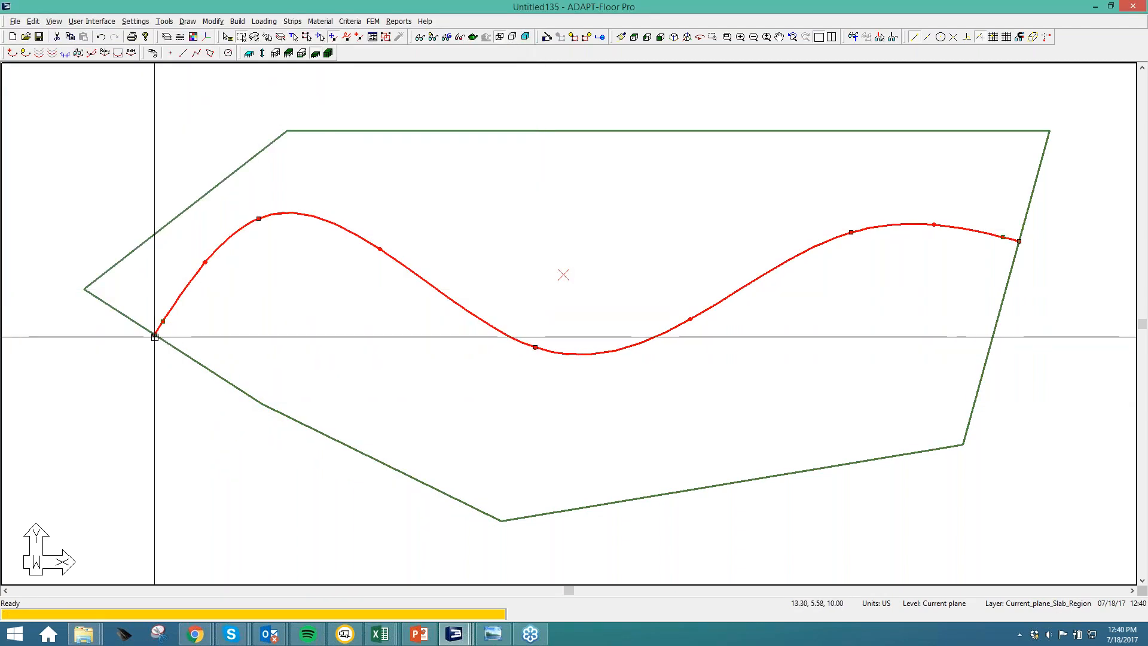
{"action": "left_click", "coordinate": [154, 334]}
{"action": "left_click", "coordinate": [154, 288]}
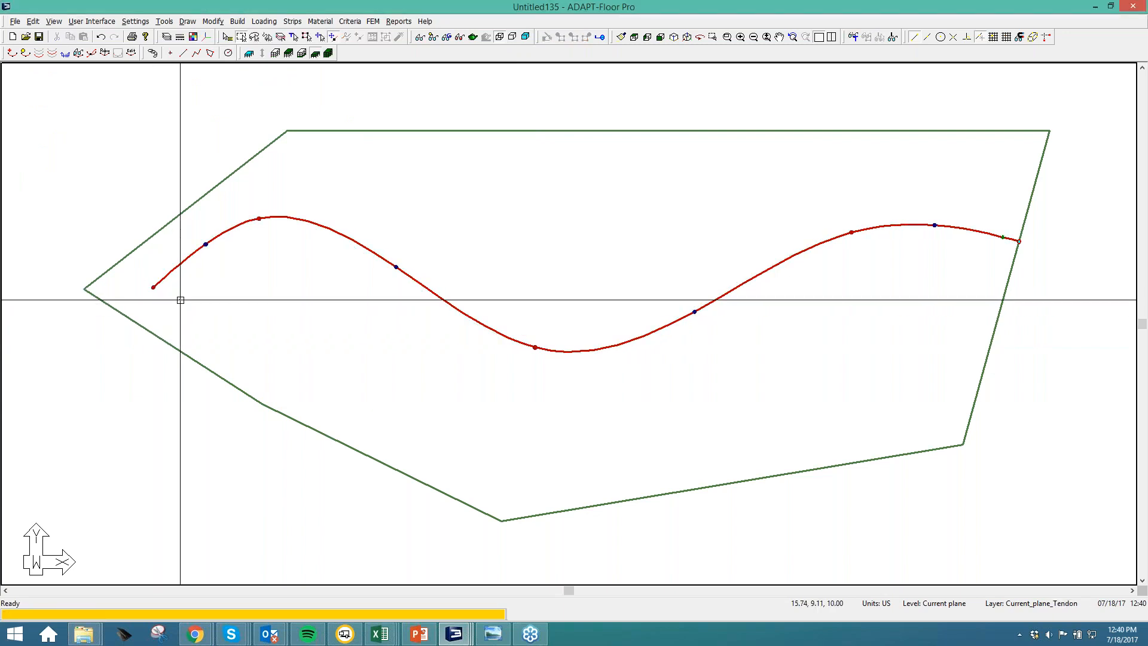
Move the slab's lower-left corner outward to about 18.8, -3.7 with the tendon end detached
{"action": "left_click", "coordinate": [152, 337]}
{"action": "left_click", "coordinate": [262, 404]}
{"action": "left_click", "coordinate": [213, 434]}
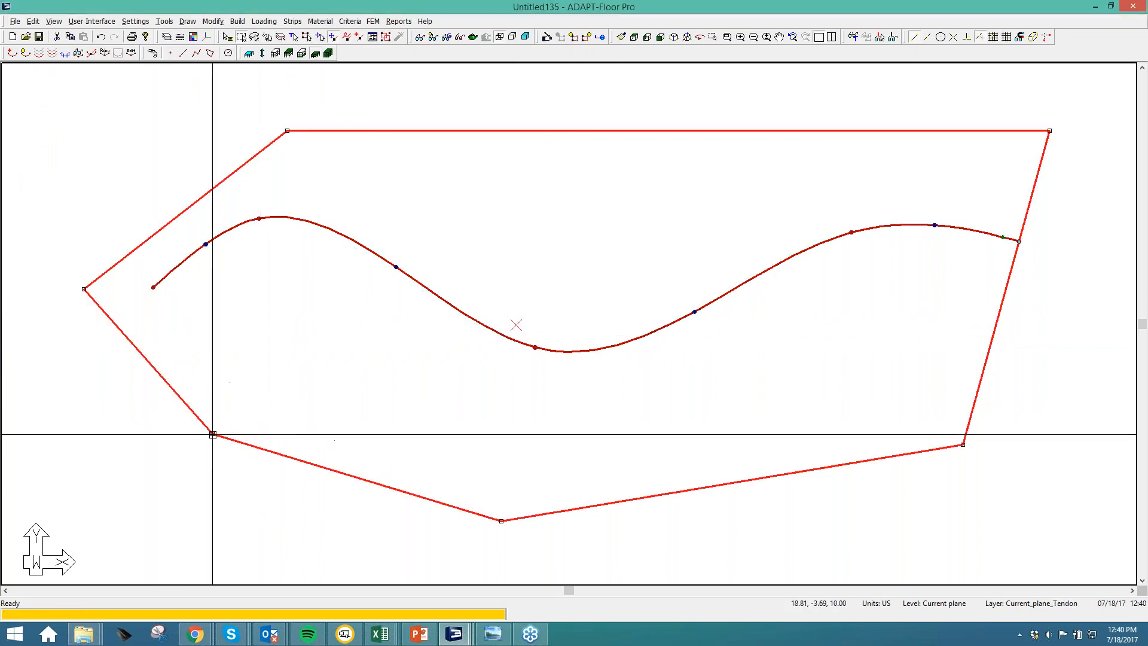
Move the tendon's detached first end close to the slab's lower-left edge, leaving a small gap, and select the slab too
{"action": "left_click", "coordinate": [154, 288]}
{"action": "left_click", "coordinate": [153, 288]}
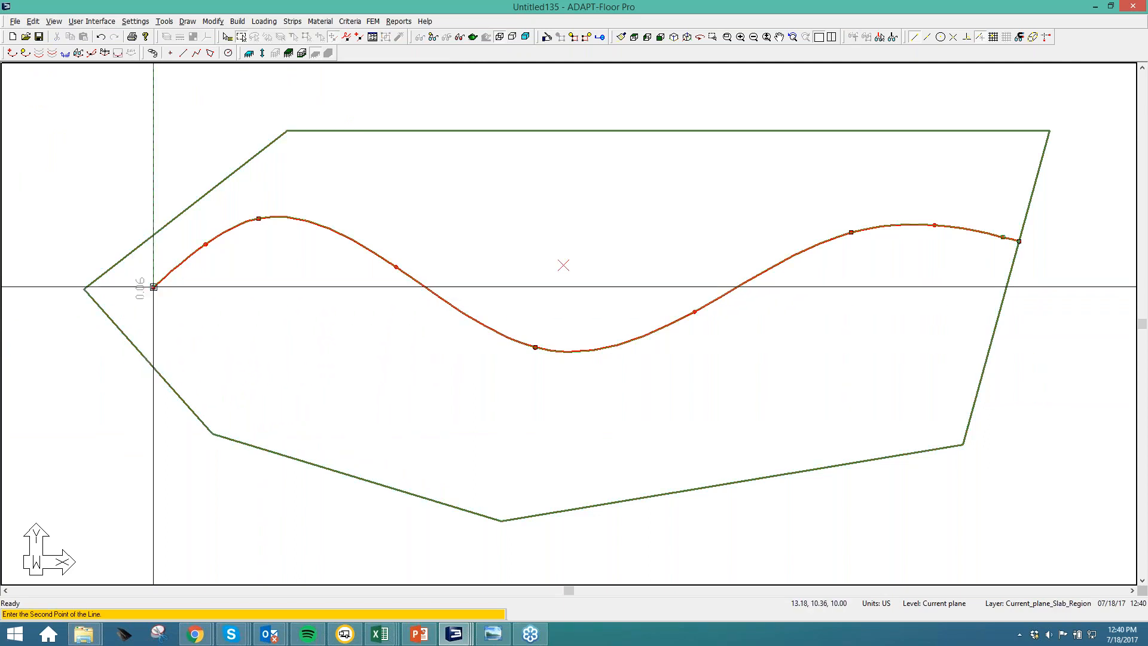
{"action": "left_click", "coordinate": [121, 318]}
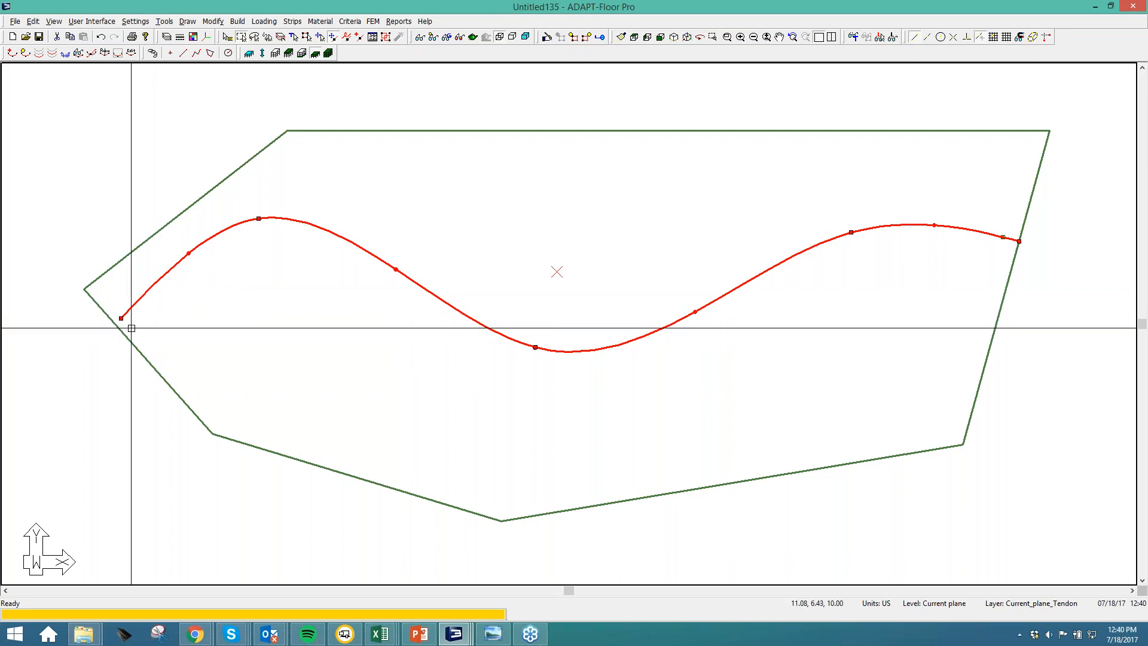
{"action": "left_click", "coordinate": [120, 262]}
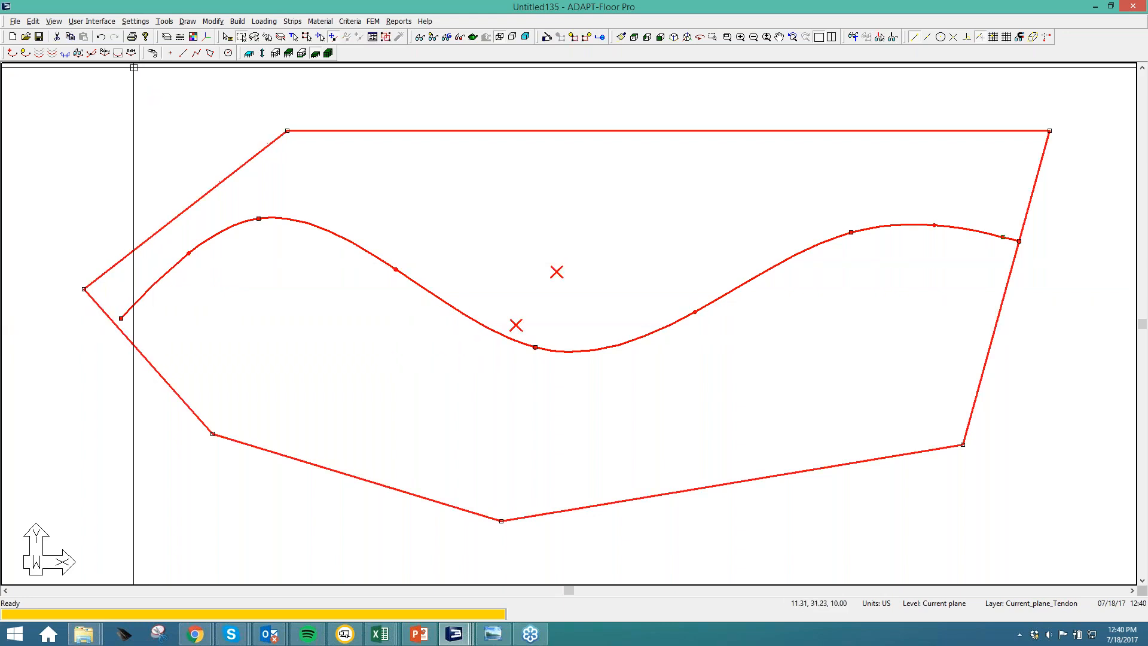
Attach the selected tendon's detached first end to the slab's lower-left edge and clear the selection
{"action": "left_click", "coordinate": [118, 53]}
{"action": "key", "text": "Escape"}
{"action": "scroll", "coordinate": [114, 325], "scroll_direction": "up", "scroll_amount": 5}
{"action": "scroll", "coordinate": [128, 305], "scroll_direction": "down", "scroll_amount": 3}
{"action": "scroll", "coordinate": [159, 314], "scroll_direction": "up", "scroll_amount": 5}
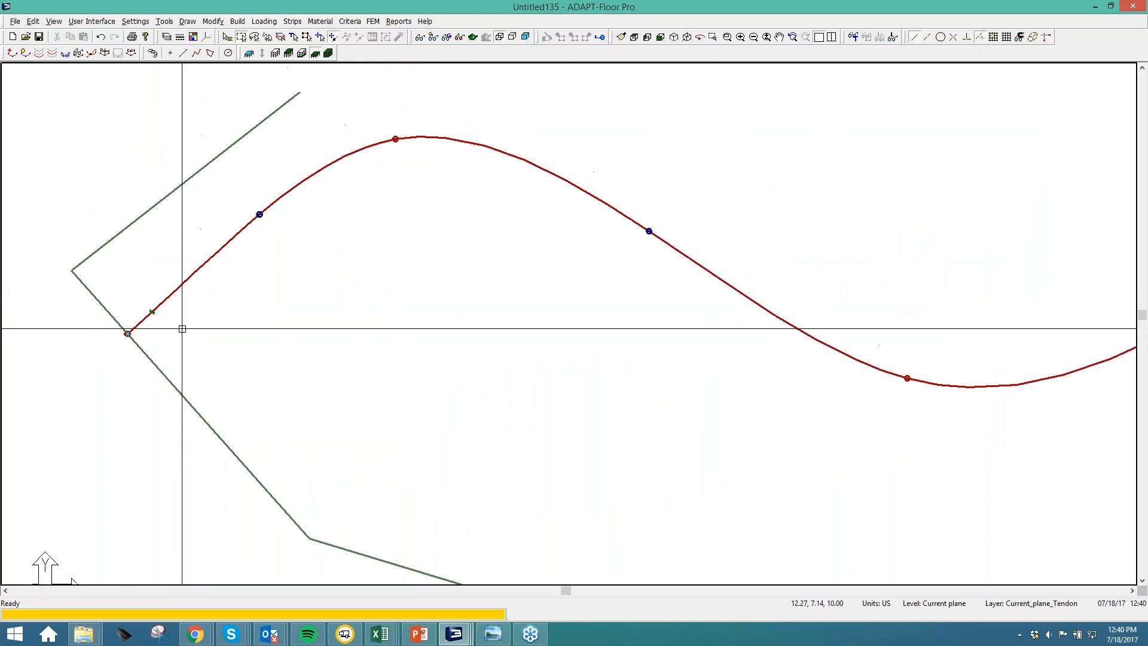
{"action": "scroll", "coordinate": [238, 285], "scroll_direction": "up", "scroll_amount": 4}
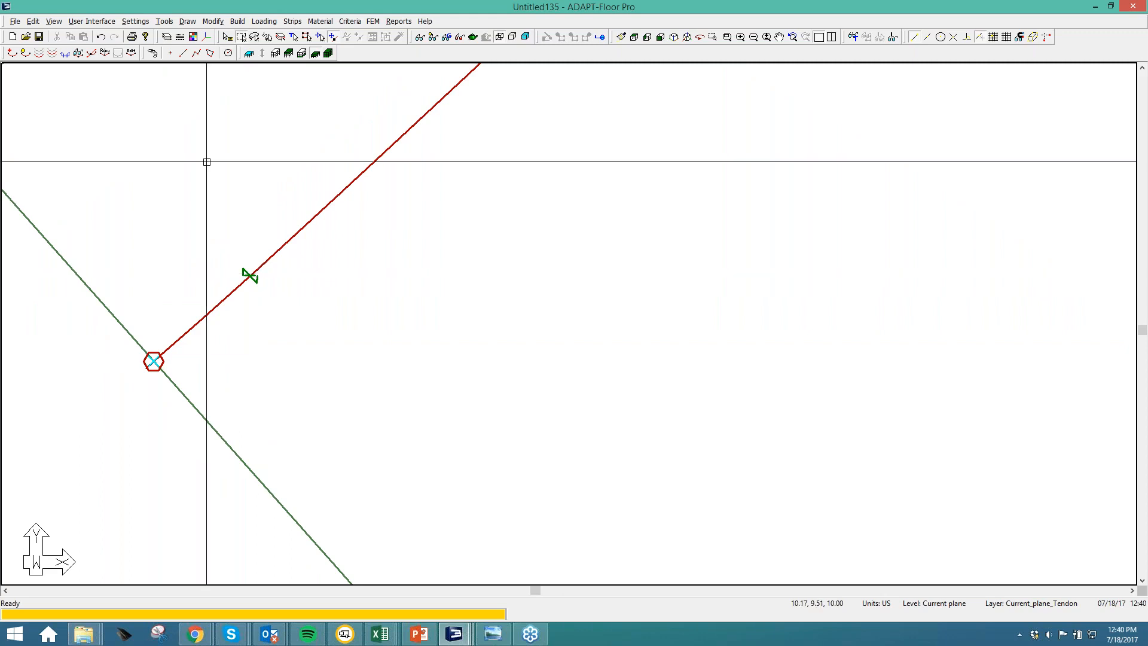
Review the automatic swerve point percentage in the tendon settings and accept the dialog
{"action": "left_click", "coordinate": [136, 21]}
{"action": "left_click", "coordinate": [158, 132]}
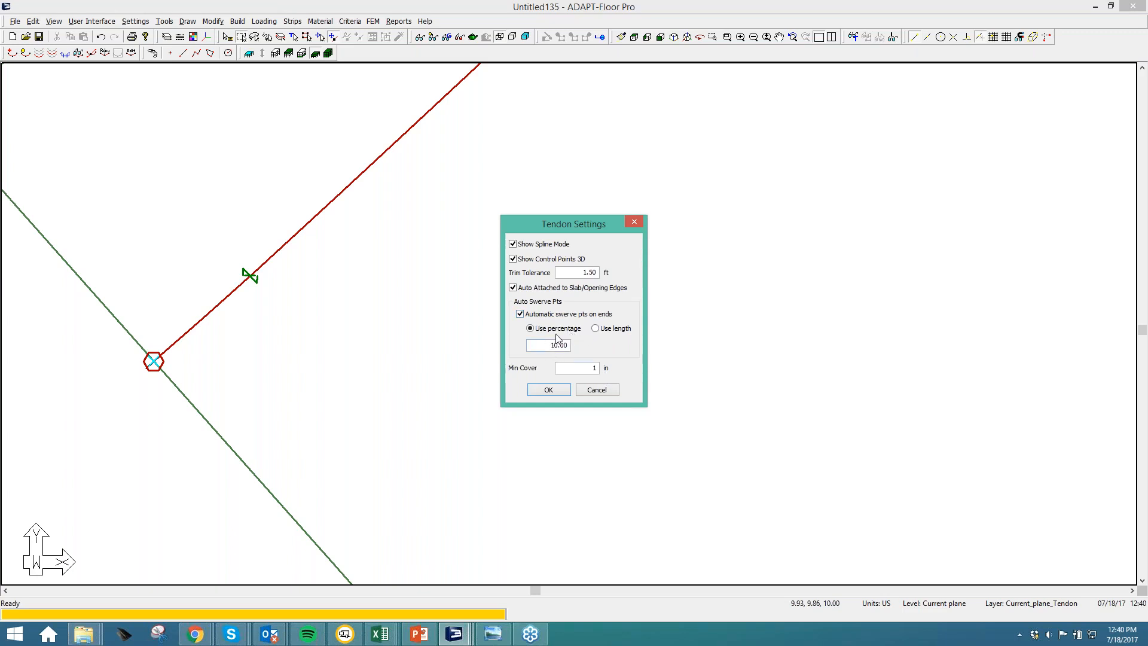
{"action": "left_click_drag", "start_coordinate": [537, 344], "coordinate": [578, 344]}
{"action": "left_click", "coordinate": [549, 348]}
{"action": "left_click", "coordinate": [550, 391]}
Set the attachment angle of the tendon's first end to 60 in its general properties
{"action": "scroll", "coordinate": [315, 280], "scroll_direction": "down", "scroll_amount": 4}
{"action": "middle_click_drag", "start_coordinate": [405, 248], "coordinate": [325, 338]}
{"action": "scroll", "coordinate": [323, 340], "scroll_direction": "down", "scroll_amount": 1}
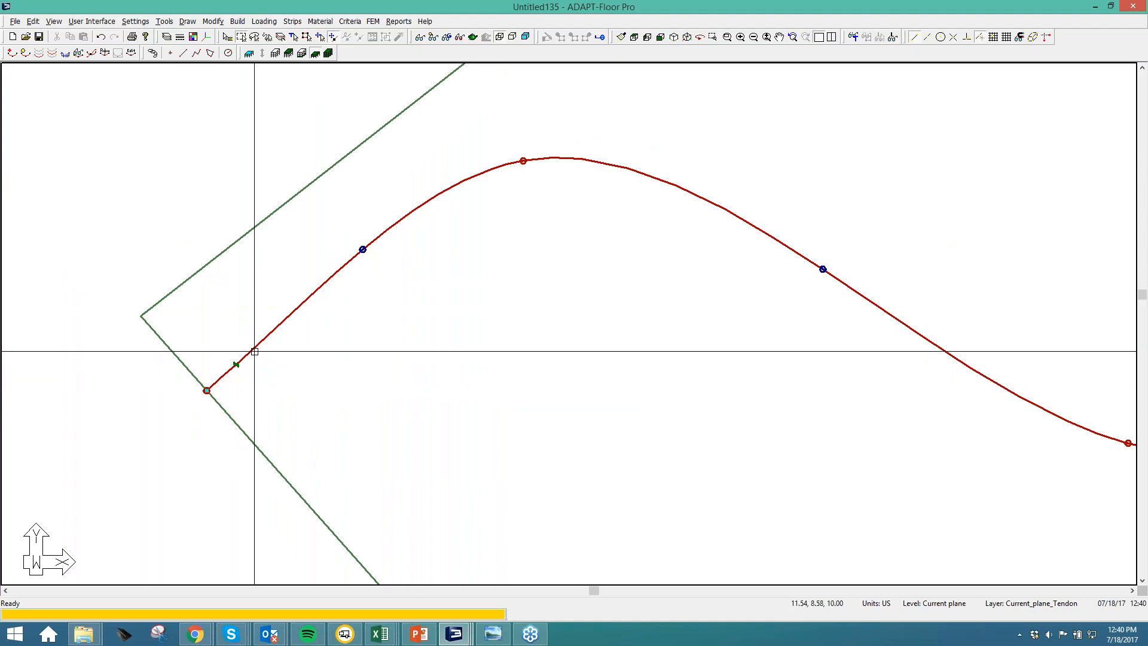
{"action": "left_click", "coordinate": [255, 346]}
{"action": "double_click", "coordinate": [255, 346]}
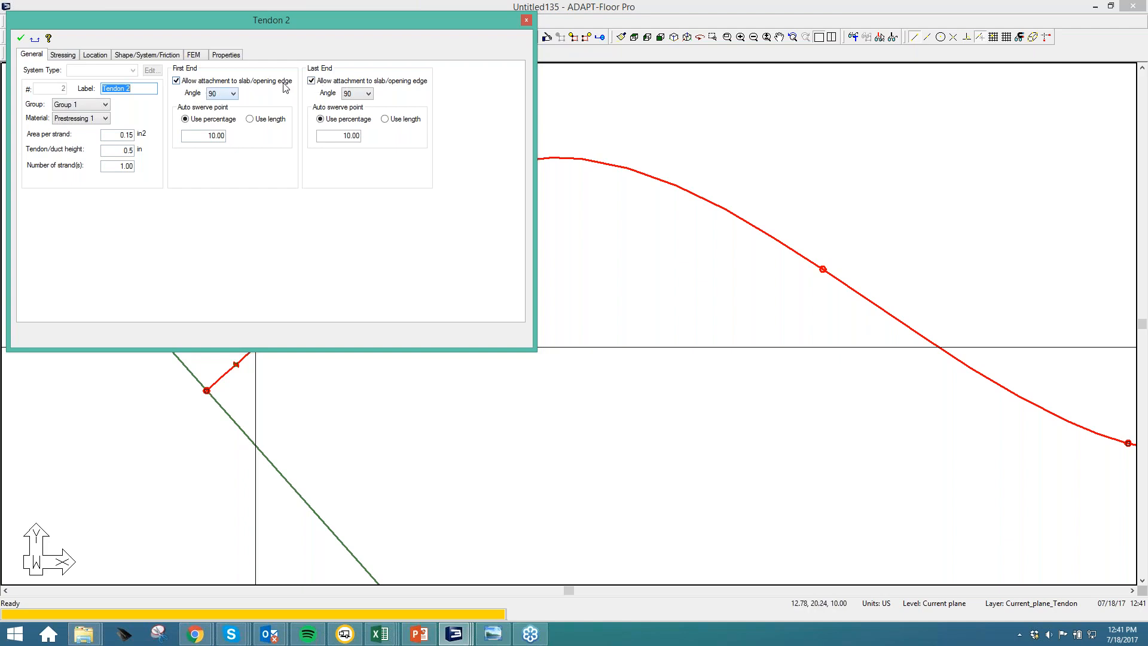
{"action": "left_click", "coordinate": [232, 94]}
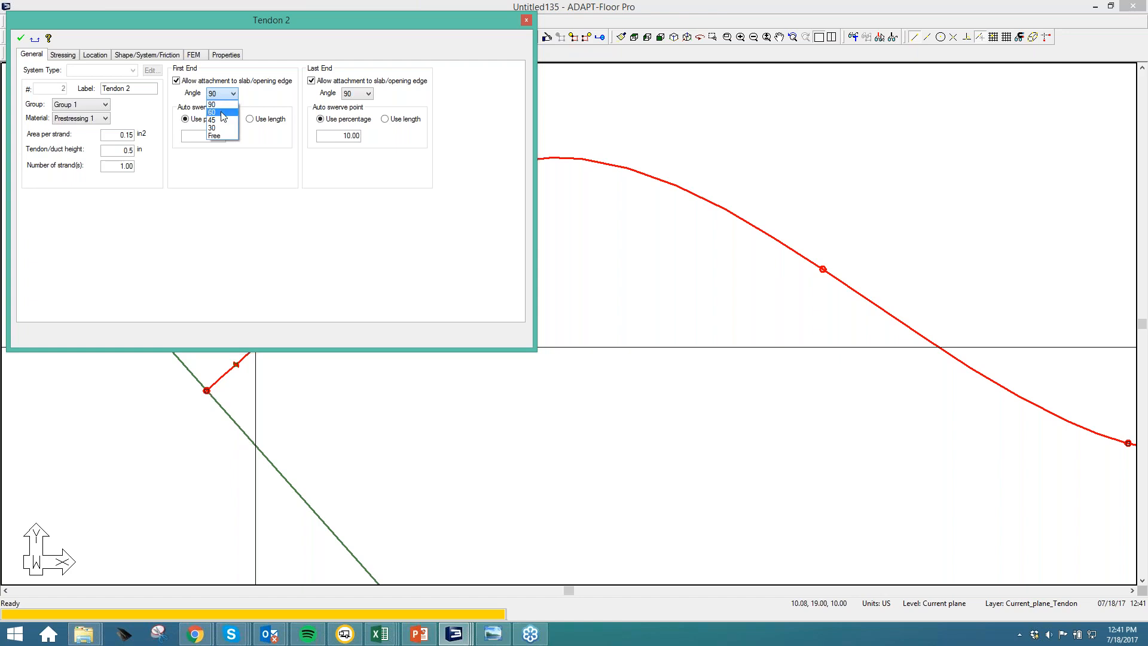
{"action": "left_click", "coordinate": [223, 112]}
{"action": "left_click", "coordinate": [21, 38]}
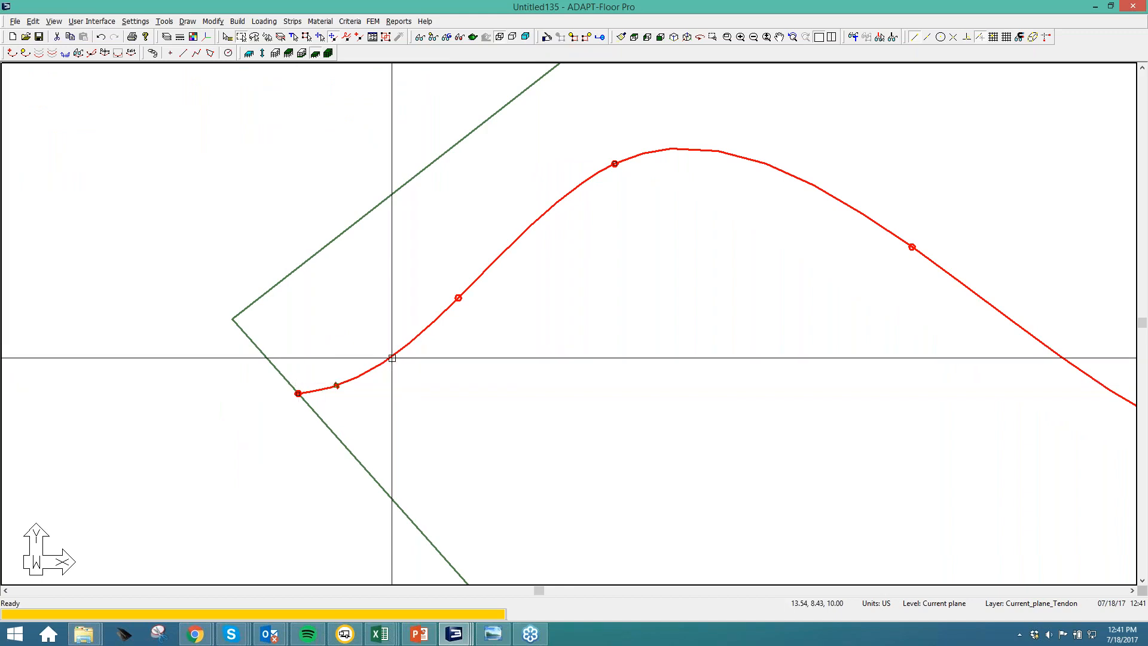
Open the Dynamic Tendon Editor and apply a 45 degree anchor angle to the tendon's first end
{"action": "middle_click_drag", "start_coordinate": [457, 356], "coordinate": [195, 290]}
{"action": "scroll", "coordinate": [278, 331], "scroll_direction": "down", "scroll_amount": 2}
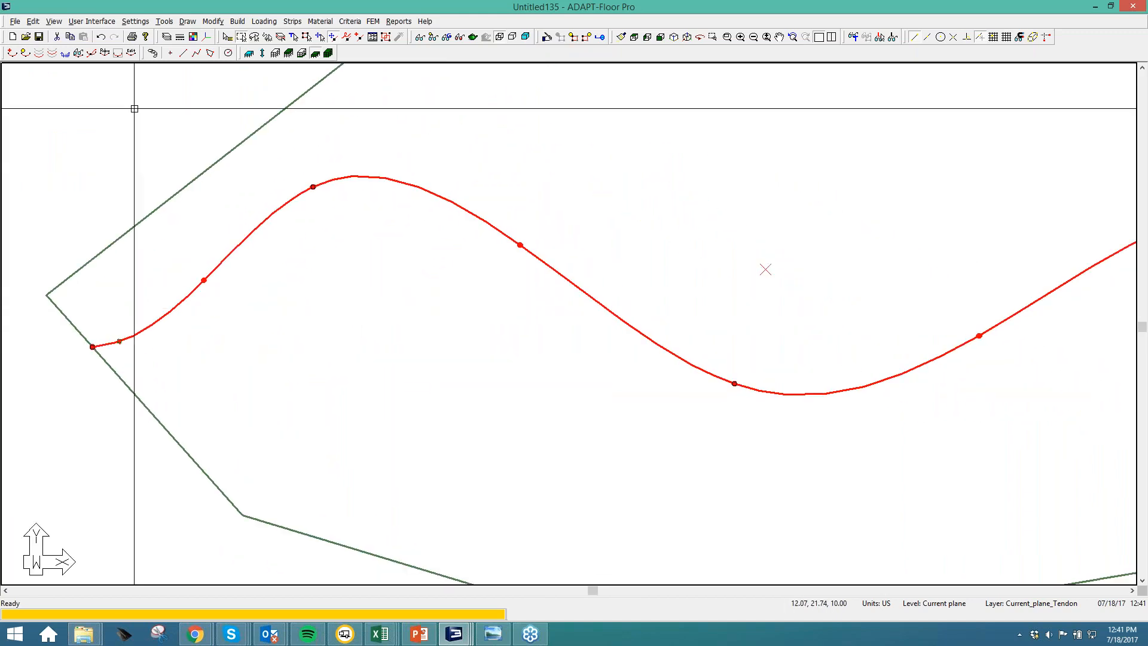
{"action": "left_click", "coordinate": [131, 53]}
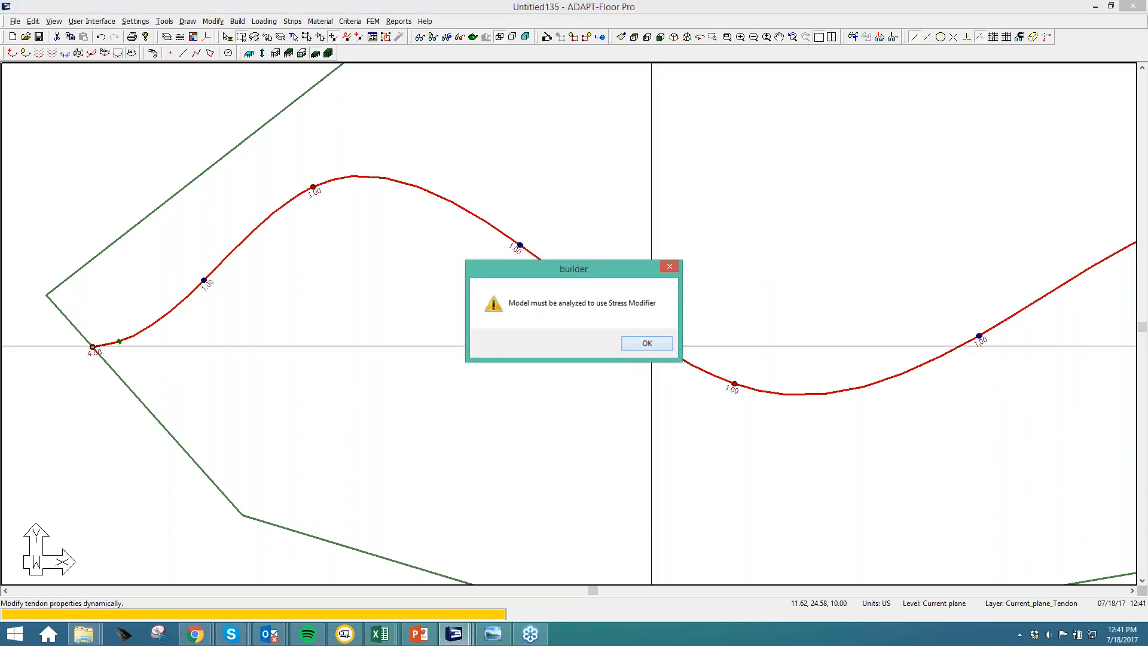
{"action": "left_click", "coordinate": [646, 343]}
{"action": "left_click", "coordinate": [990, 96]}
{"action": "left_click", "coordinate": [1007, 133]}
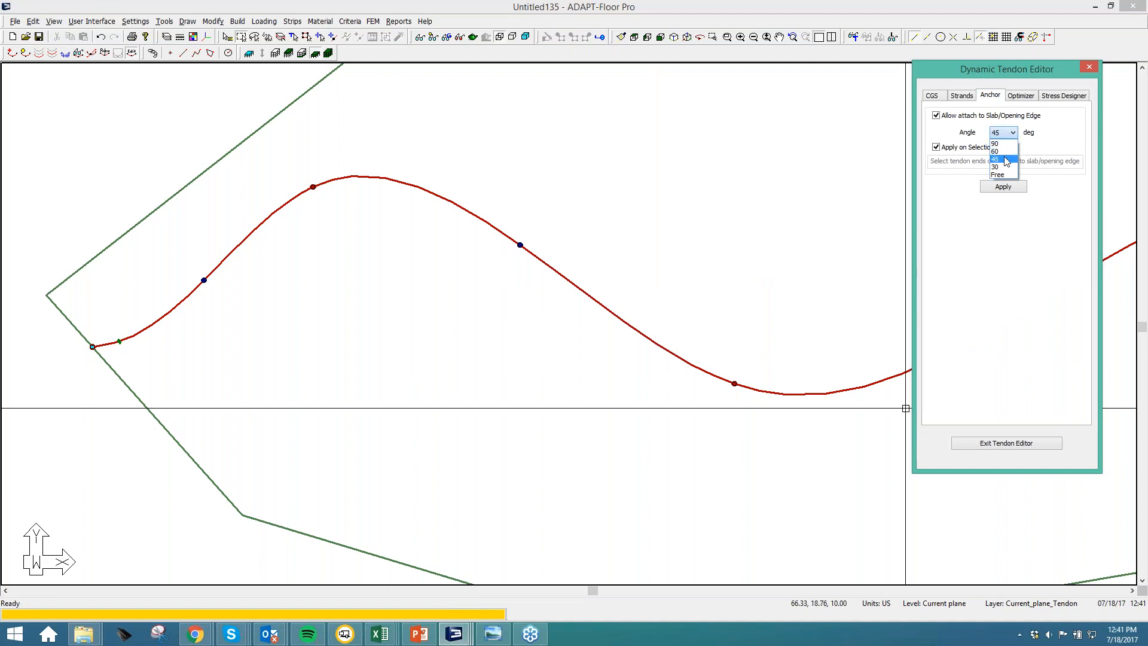
{"action": "left_click", "coordinate": [1006, 159]}
{"action": "left_click", "coordinate": [1004, 186]}
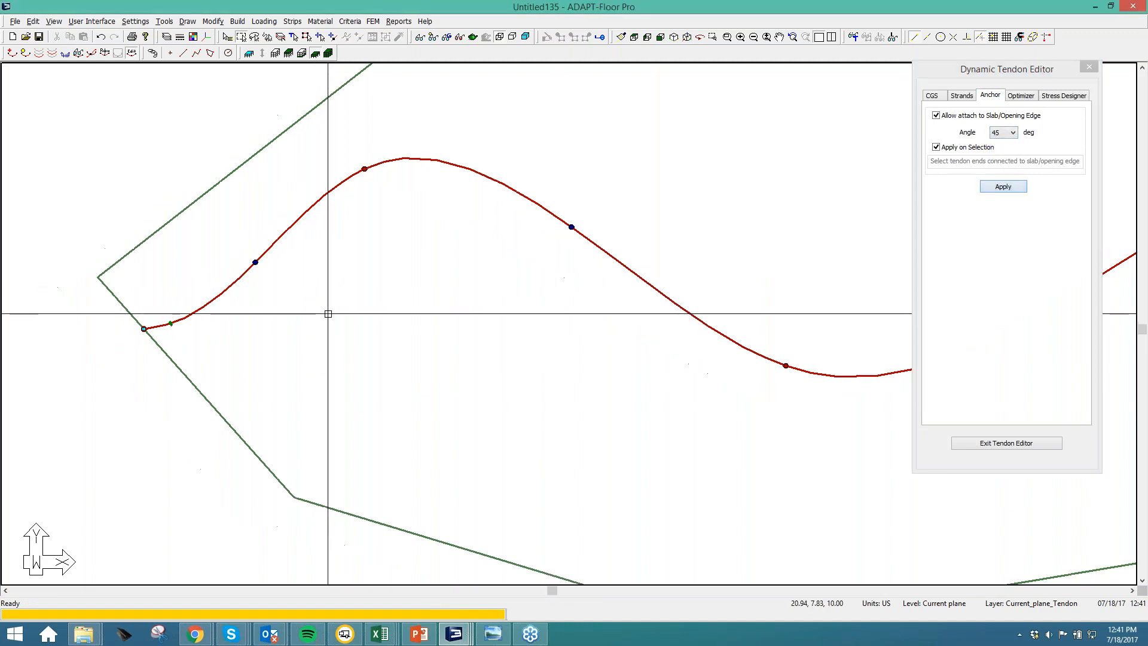
{"action": "left_click", "coordinate": [144, 329]}
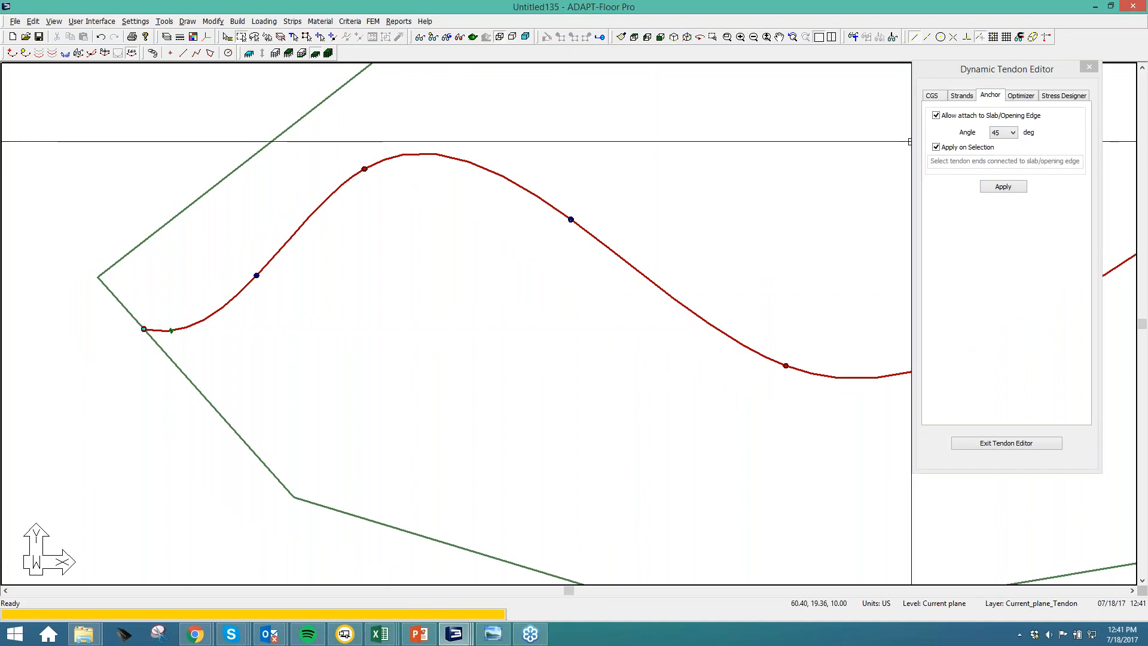
Change the anchor angle at the tendon's first end to 30 degrees
{"action": "left_click", "coordinate": [1004, 132]}
{"action": "left_click", "coordinate": [997, 165]}
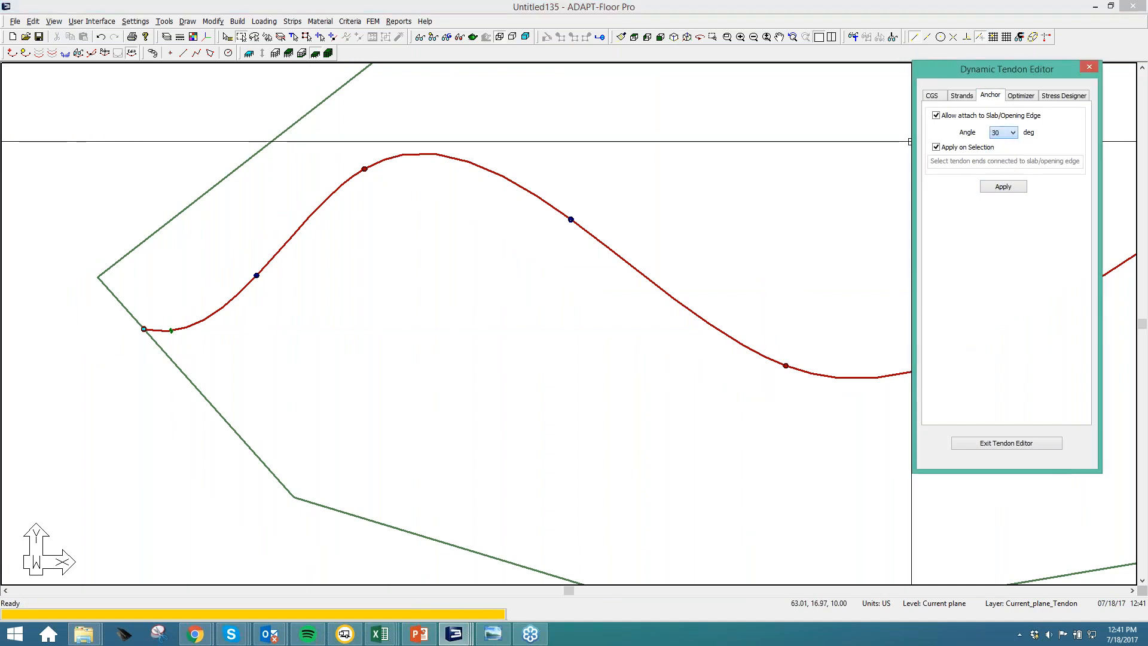
{"action": "left_click", "coordinate": [144, 328]}
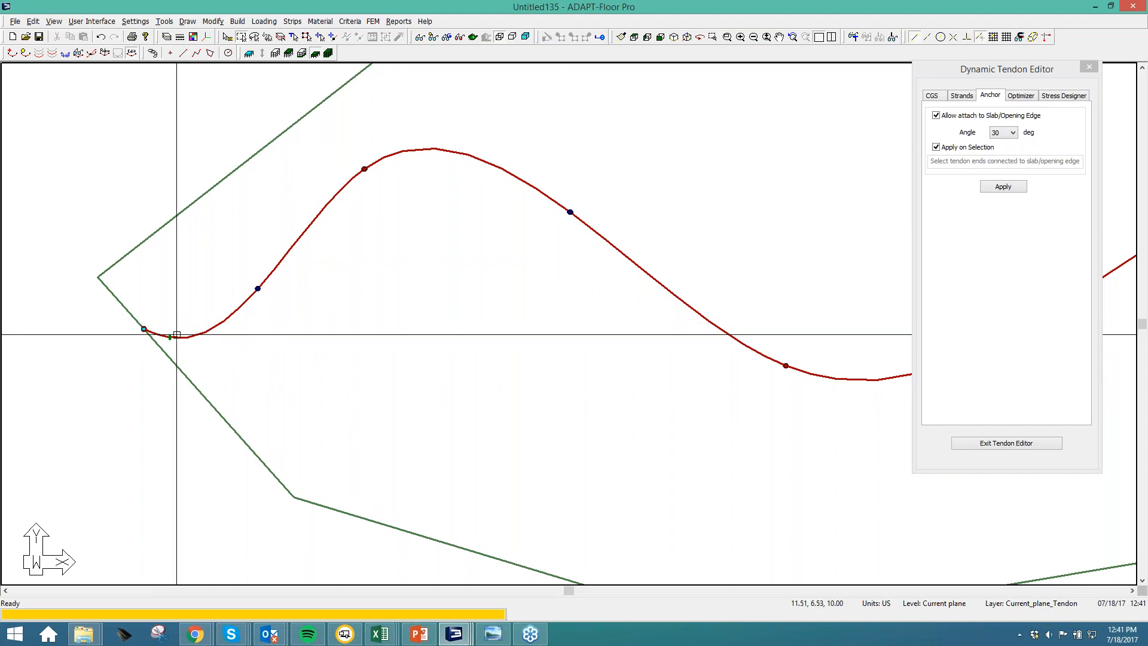
Set the anchor angle at the tendon's first end to Free and close the Dynamic Tendon Editor
{"action": "left_click", "coordinate": [1004, 132]}
{"action": "left_click", "coordinate": [1012, 179]}
{"action": "left_click", "coordinate": [1007, 186]}
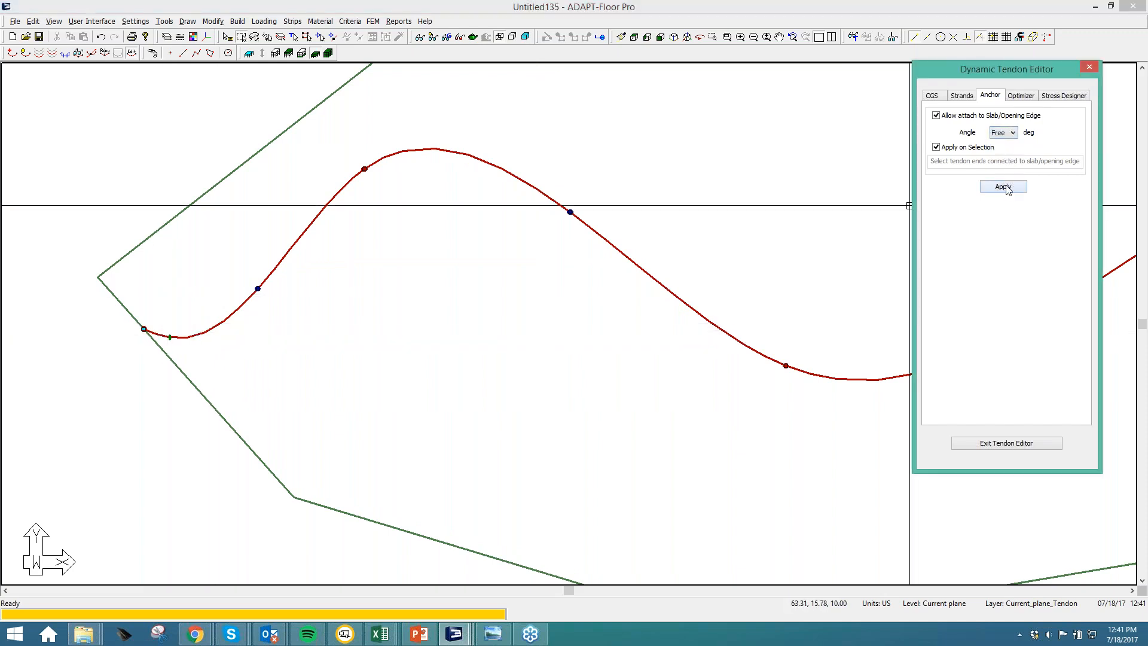
{"action": "left_click", "coordinate": [144, 327]}
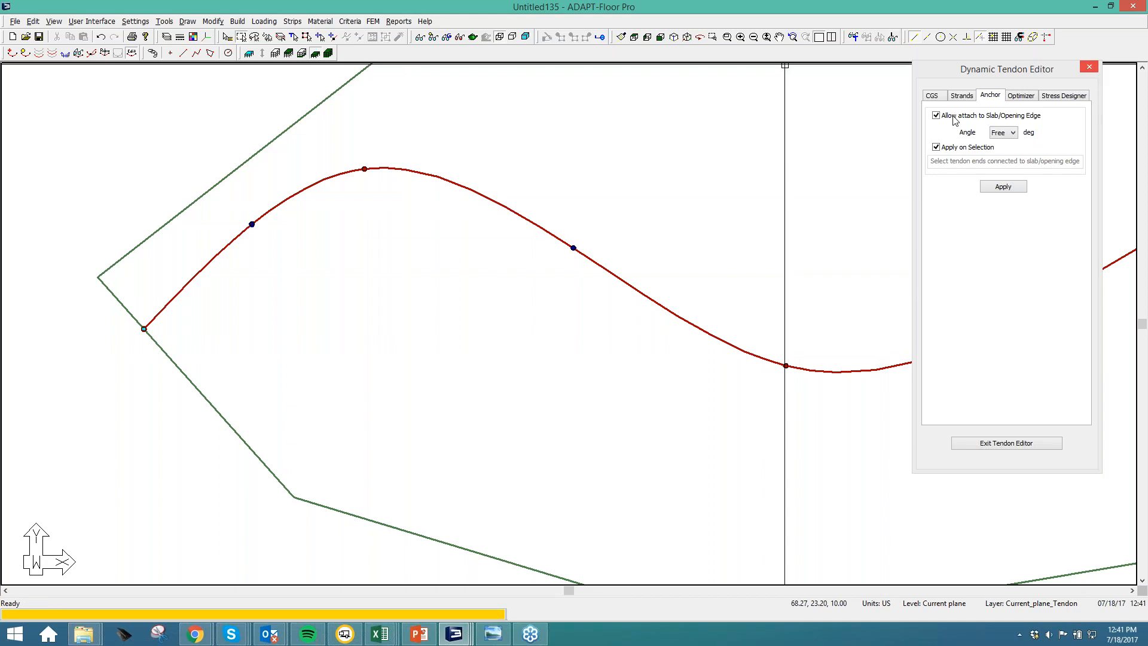
{"action": "middle_click_drag", "start_coordinate": [643, 250], "coordinate": [471, 251]}
{"action": "left_click", "coordinate": [1084, 69]}
Paste three copies of the tendon, two below and one above the original, with their first ends on the slab's lower-left edge
{"action": "scroll", "coordinate": [525, 333], "scroll_direction": "down", "scroll_amount": 4}
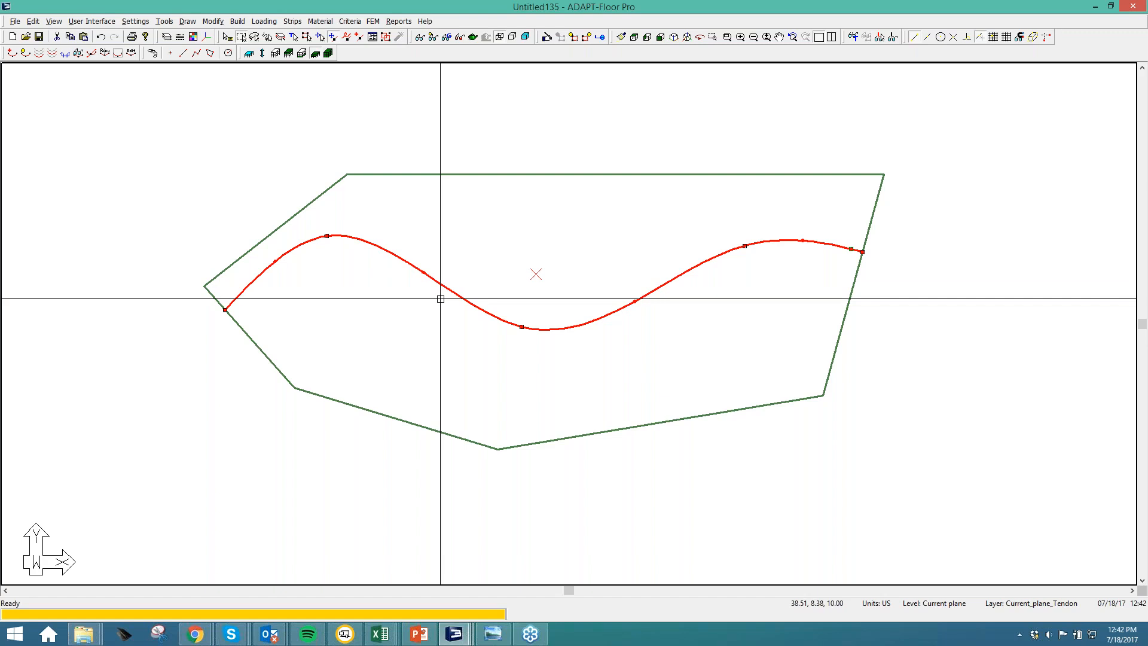
{"action": "key", "text": "Escape"}
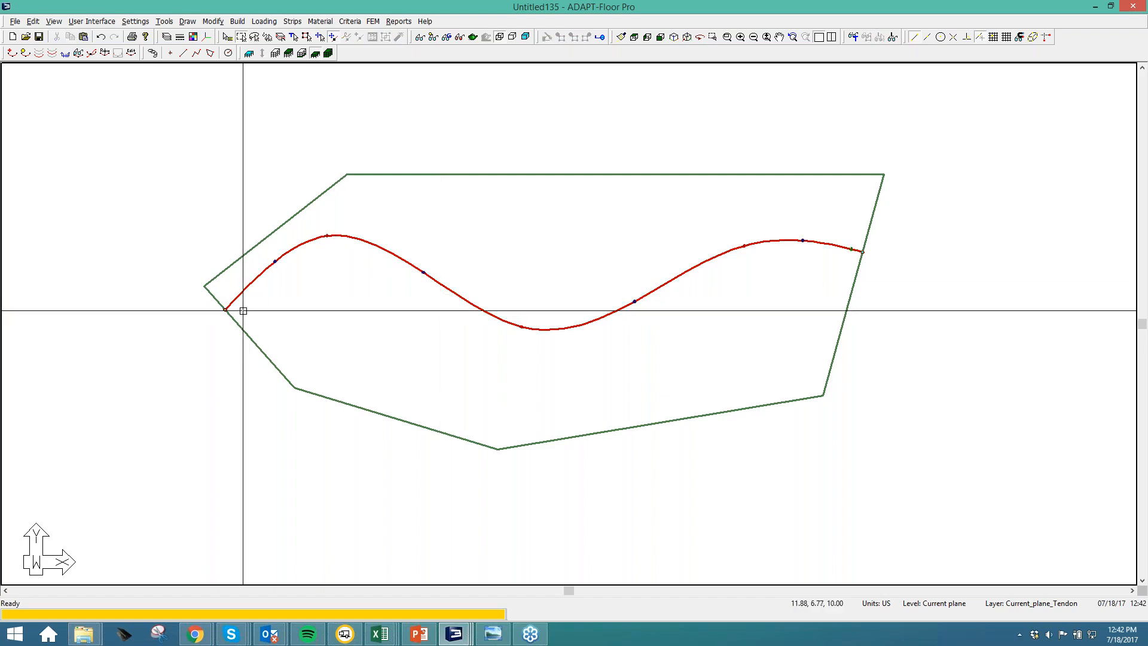
{"action": "key", "text": "ctrl+v"}
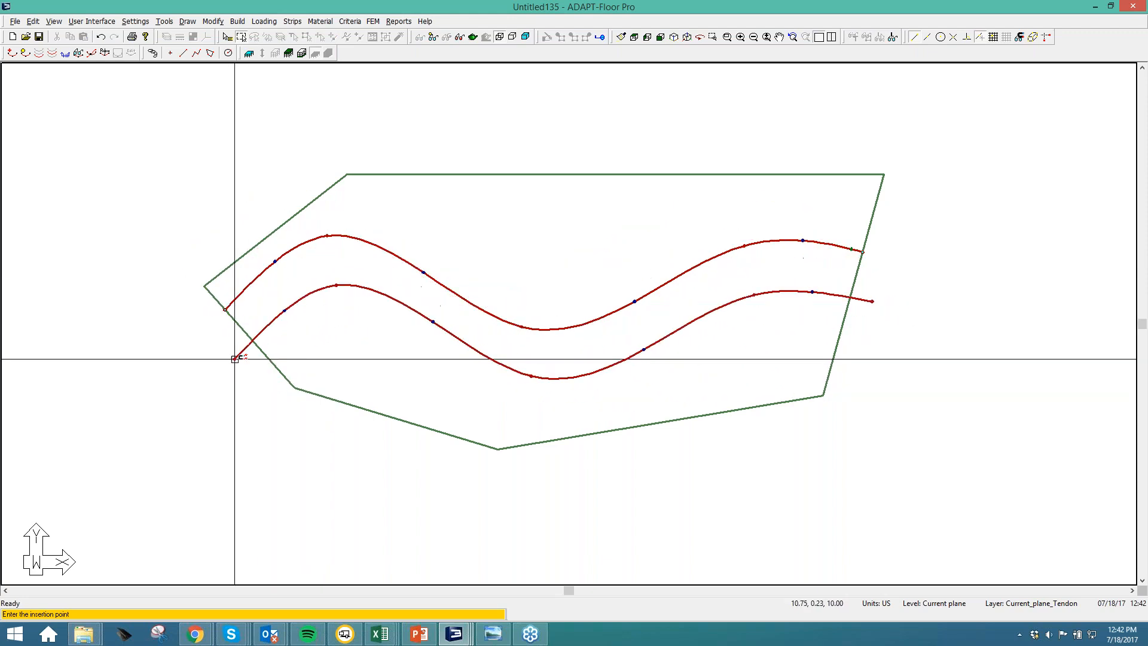
{"action": "left_click", "coordinate": [237, 324]}
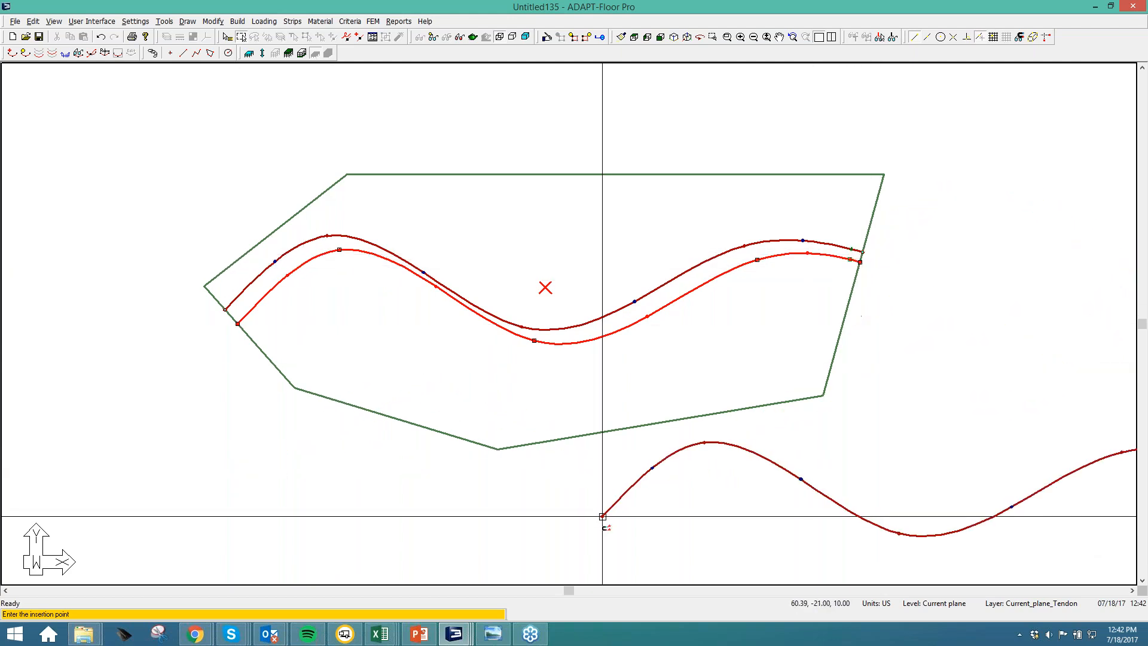
{"action": "left_click", "coordinate": [248, 333]}
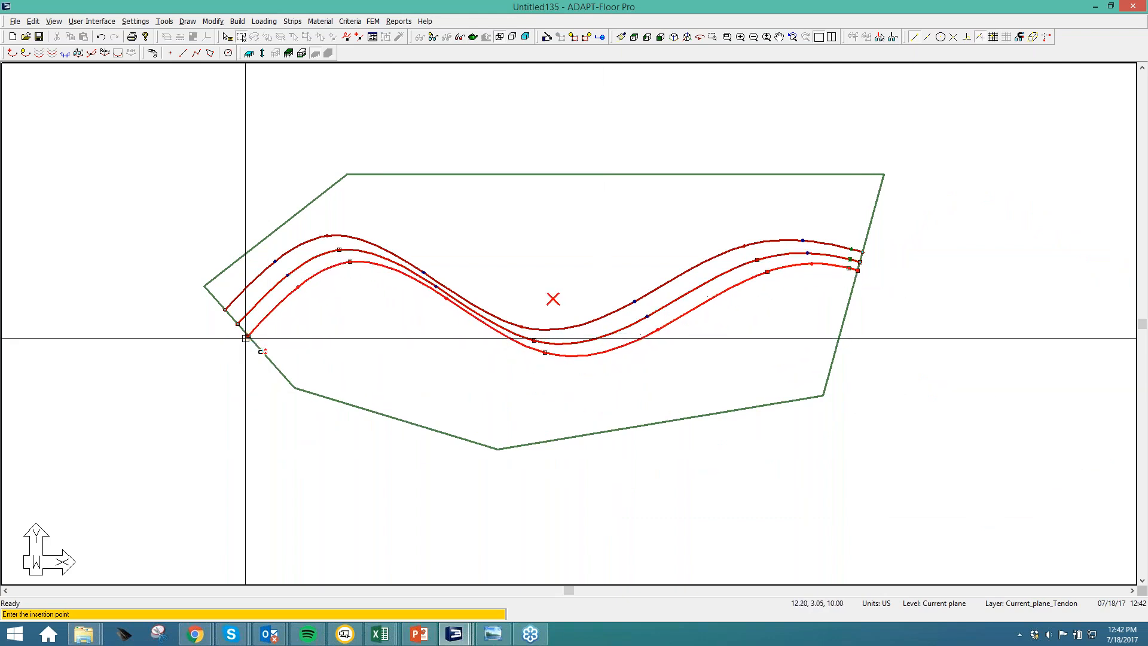
{"action": "left_click", "coordinate": [215, 294]}
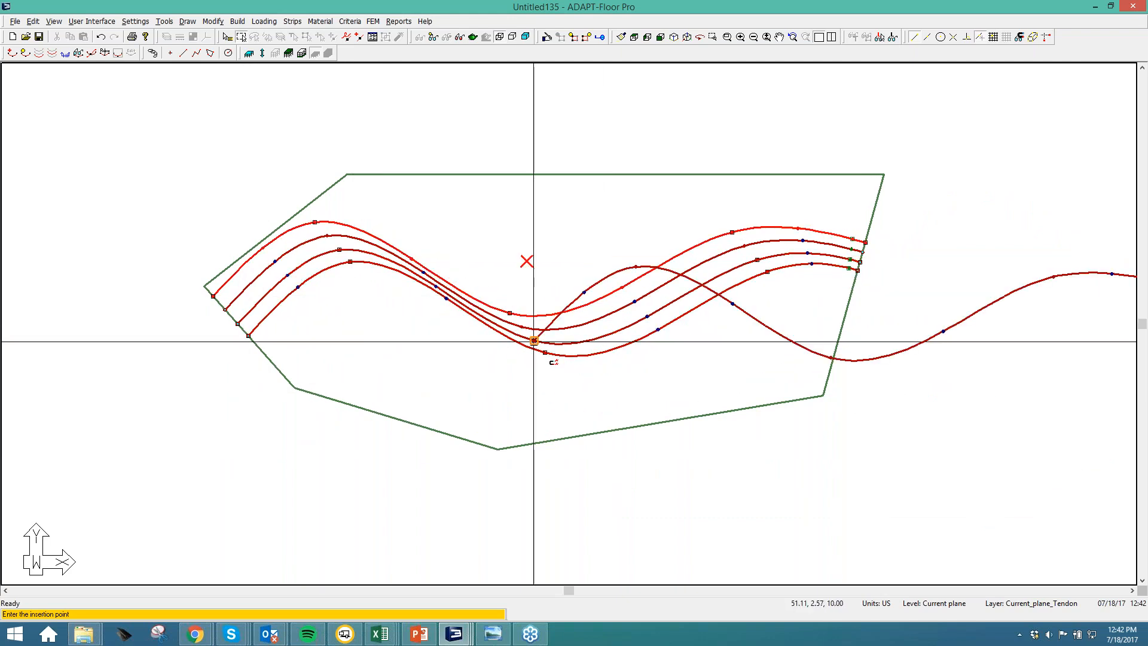
{"action": "right_click", "coordinate": [472, 365]}
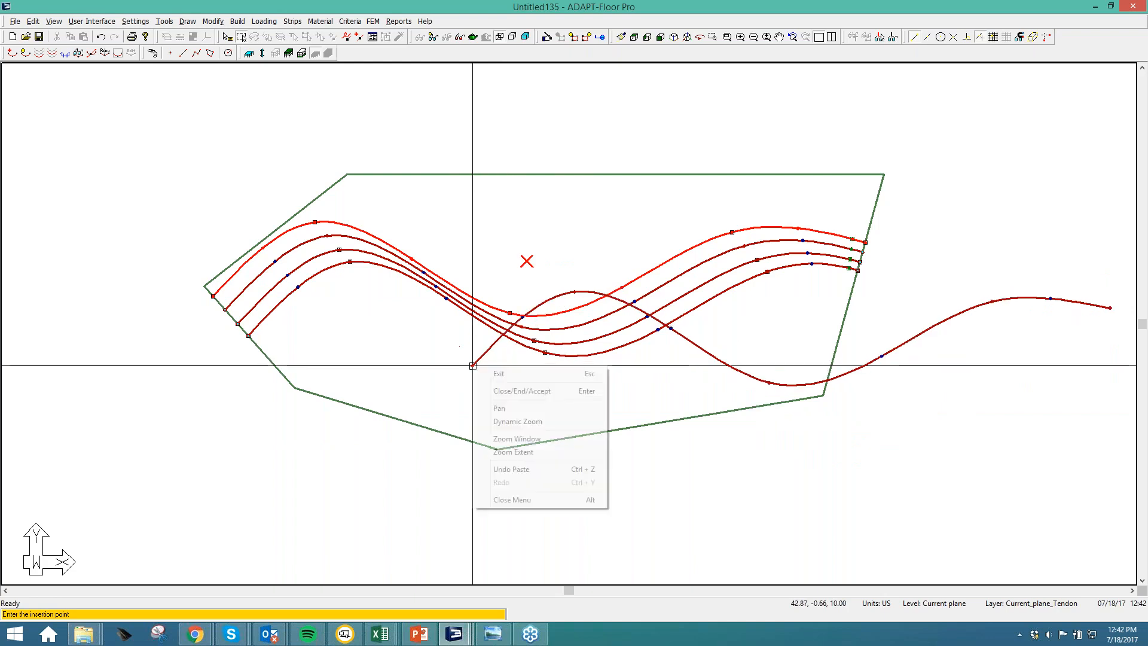
{"action": "left_click", "coordinate": [484, 372]}
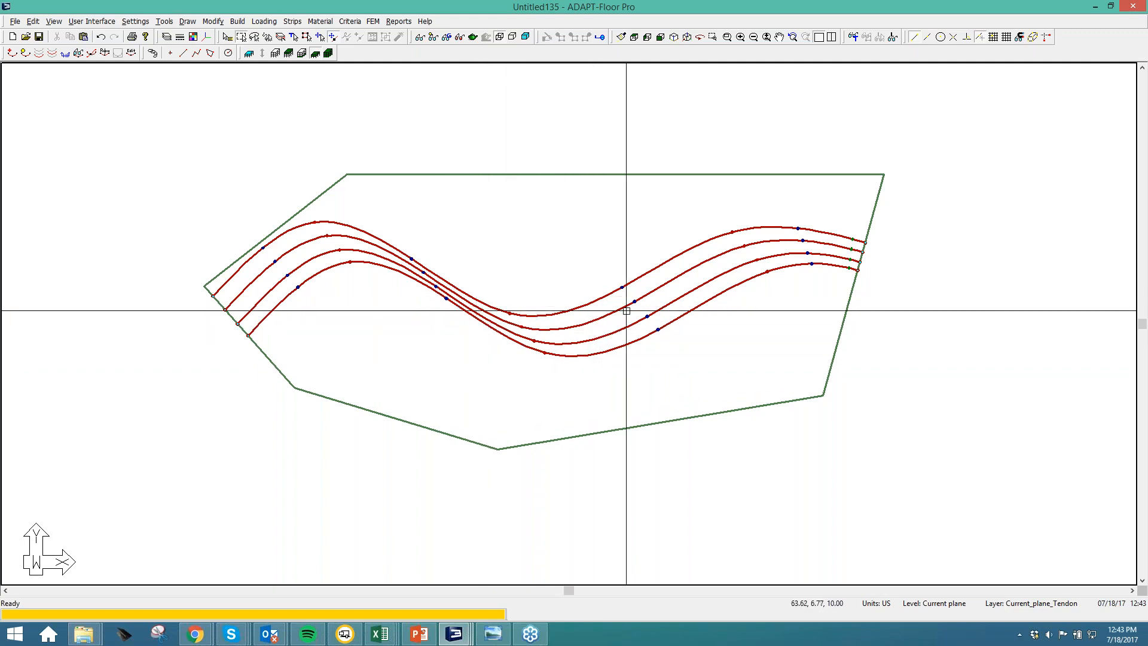
View the span profile and friction data of the uppermost tendon in its properties
{"action": "middle_click_drag", "start_coordinate": [628, 307], "coordinate": [456, 300]}
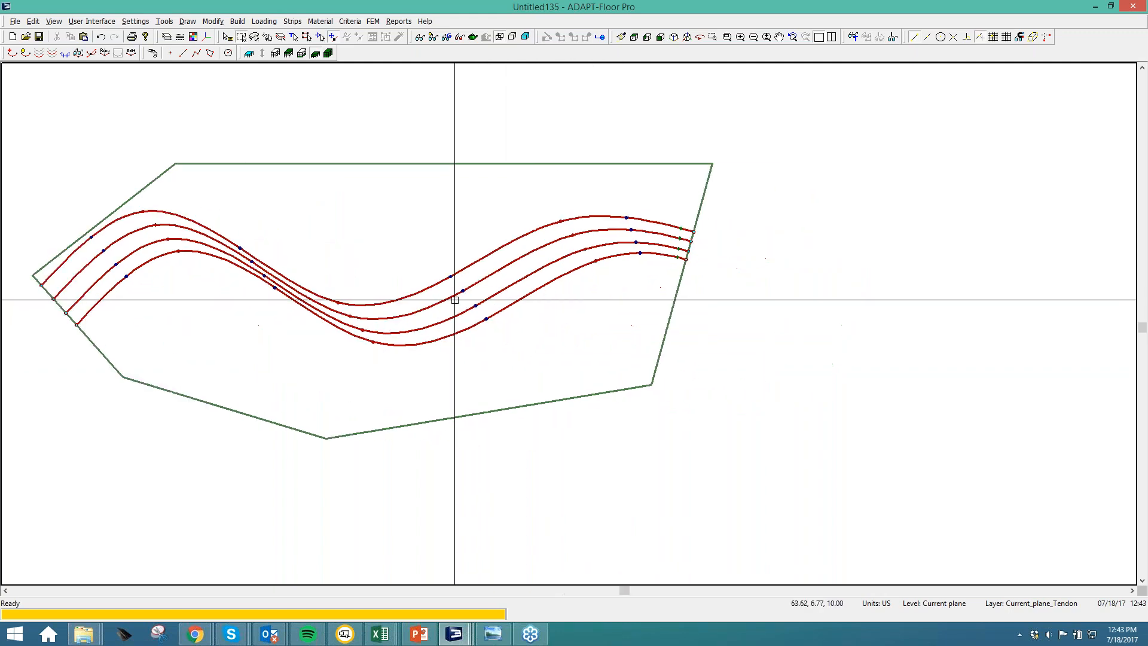
{"action": "double_click", "coordinate": [397, 302]}
{"action": "left_click", "coordinate": [146, 55]}
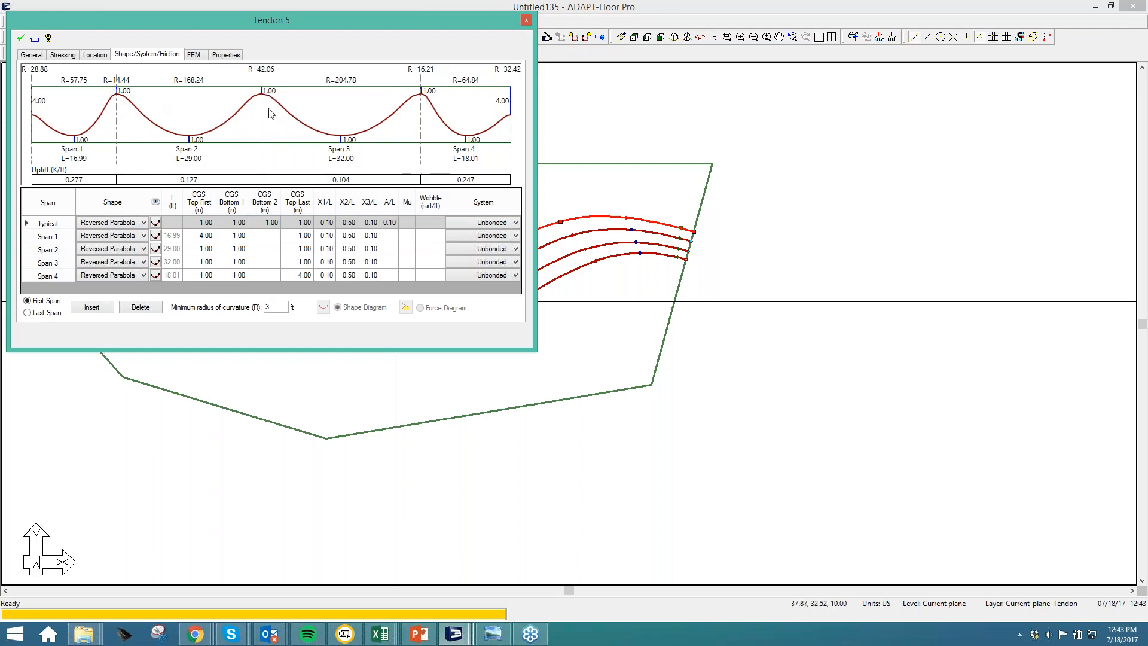
{"action": "left_click", "coordinate": [526, 21]}
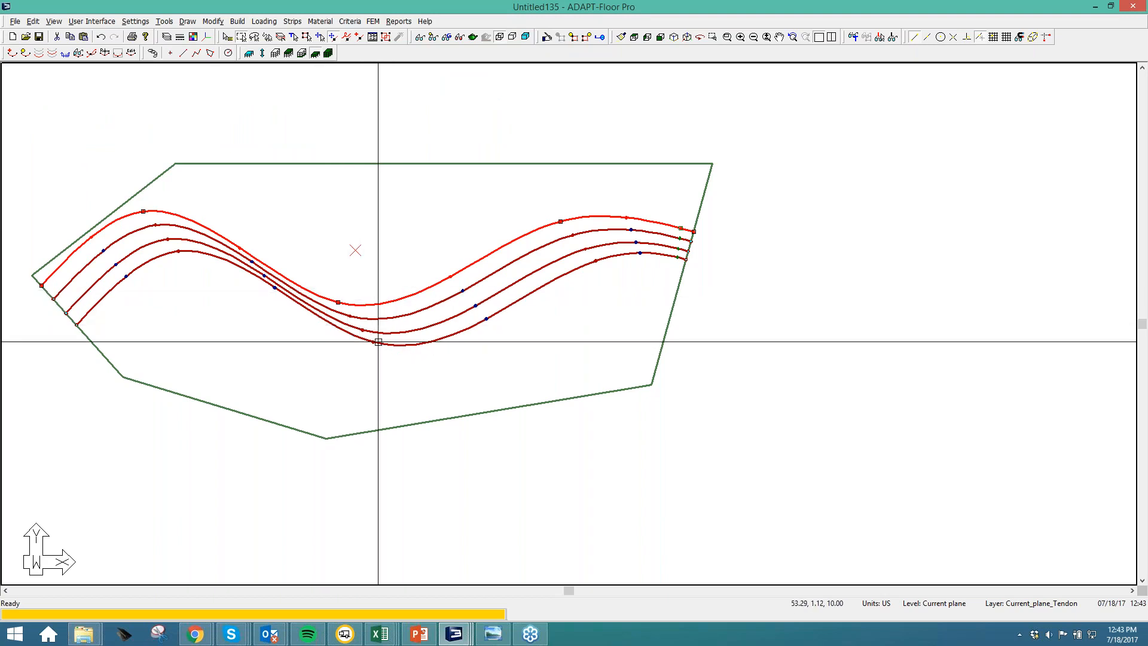
Place two columns among the tendons, one near the first high point and one near the second
{"action": "left_click", "coordinate": [237, 20]}
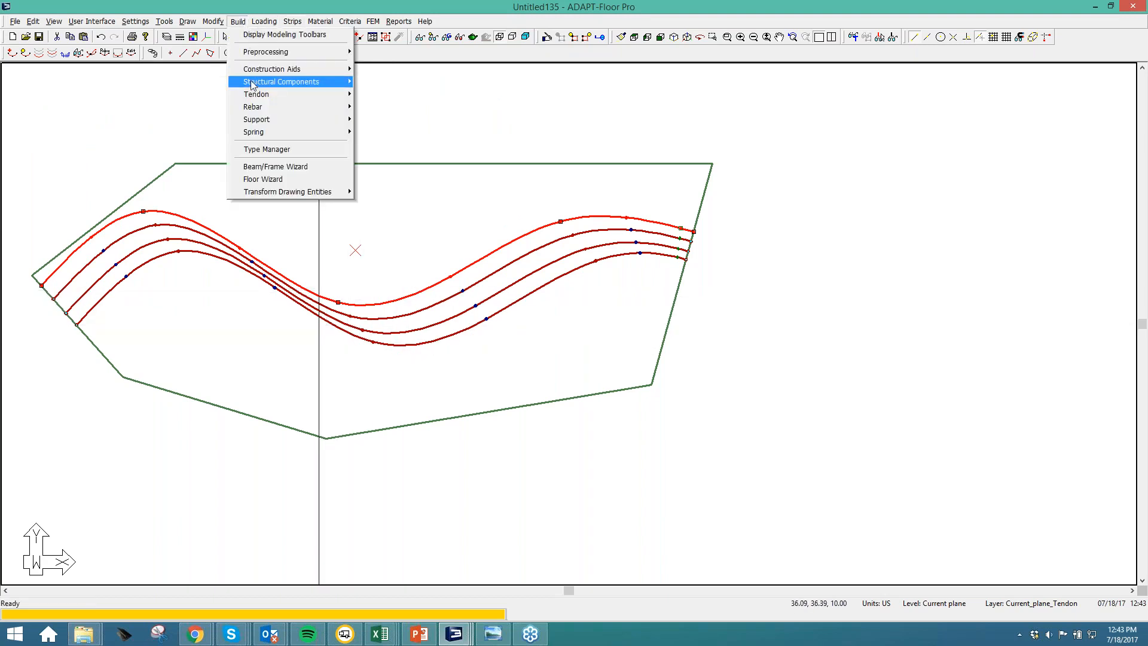
{"action": "mouse_move", "coordinate": [287, 84]}
{"action": "left_click", "coordinate": [418, 95]}
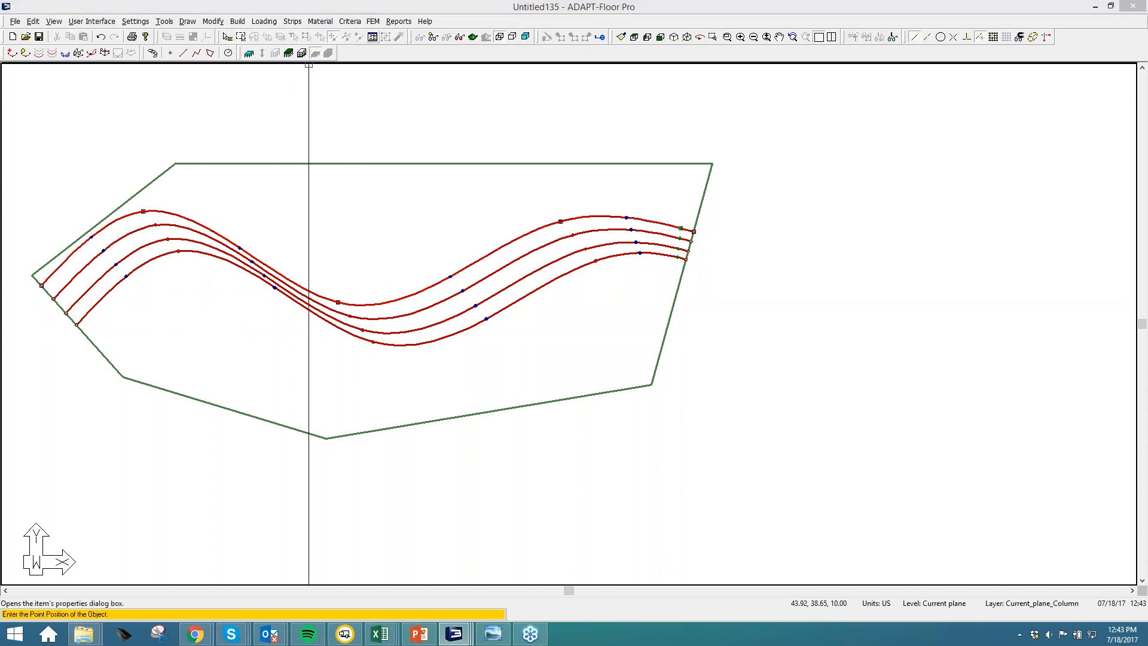
{"action": "left_click", "coordinate": [261, 272]}
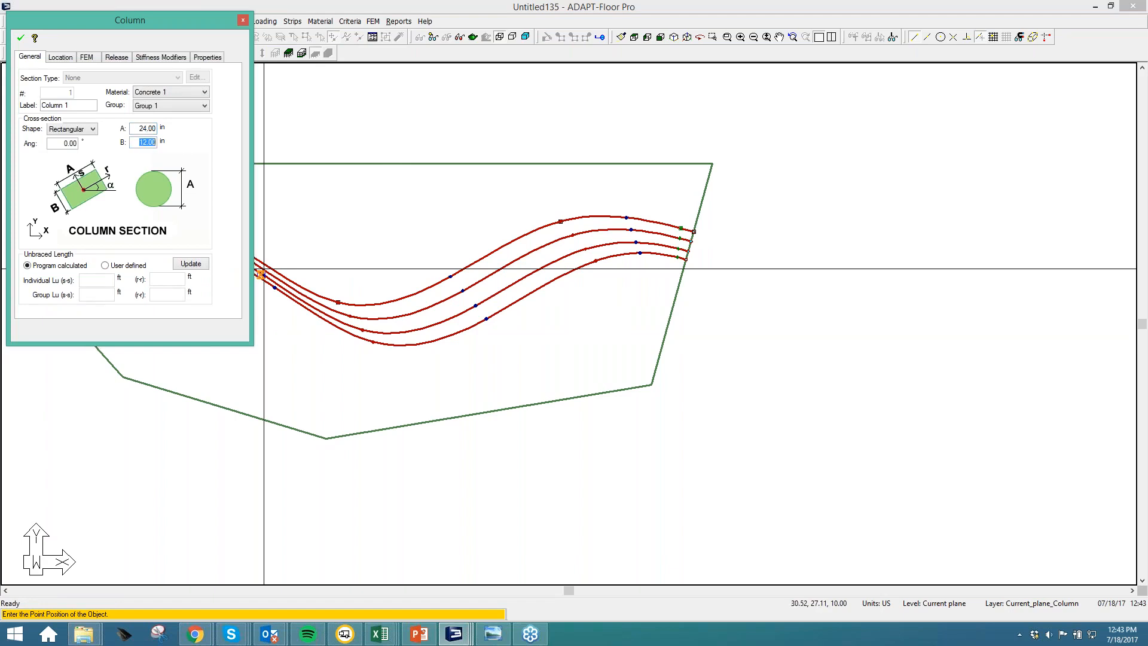
{"action": "left_click", "coordinate": [21, 38]}
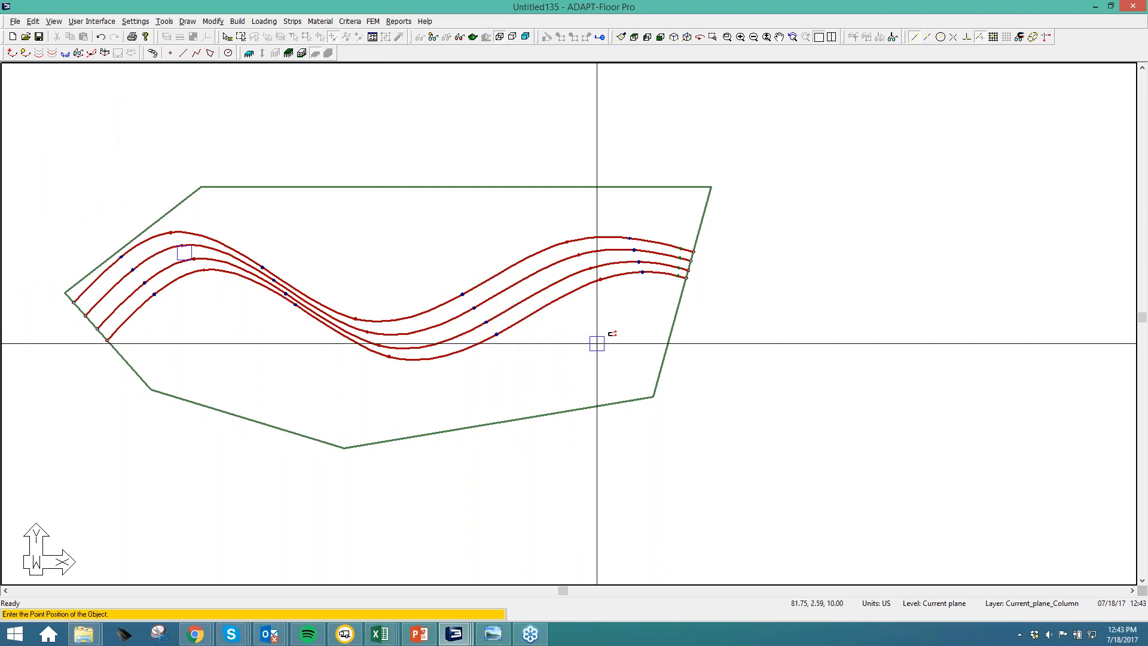
{"action": "right_click", "coordinate": [599, 321]}
{"action": "left_click", "coordinate": [611, 330]}
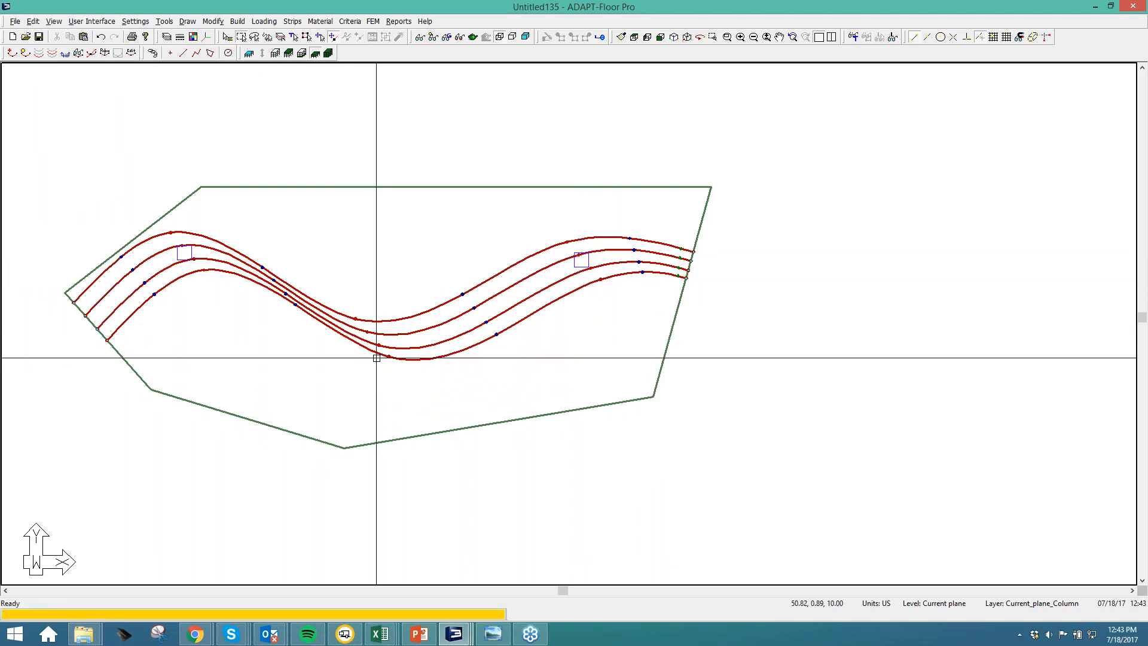
Delete the uppermost tendon's vertex at its low point between the two columns
{"action": "middle_click_drag", "start_coordinate": [362, 331], "coordinate": [357, 315]}
{"action": "scroll", "coordinate": [356, 315], "scroll_direction": "up", "scroll_amount": 2}
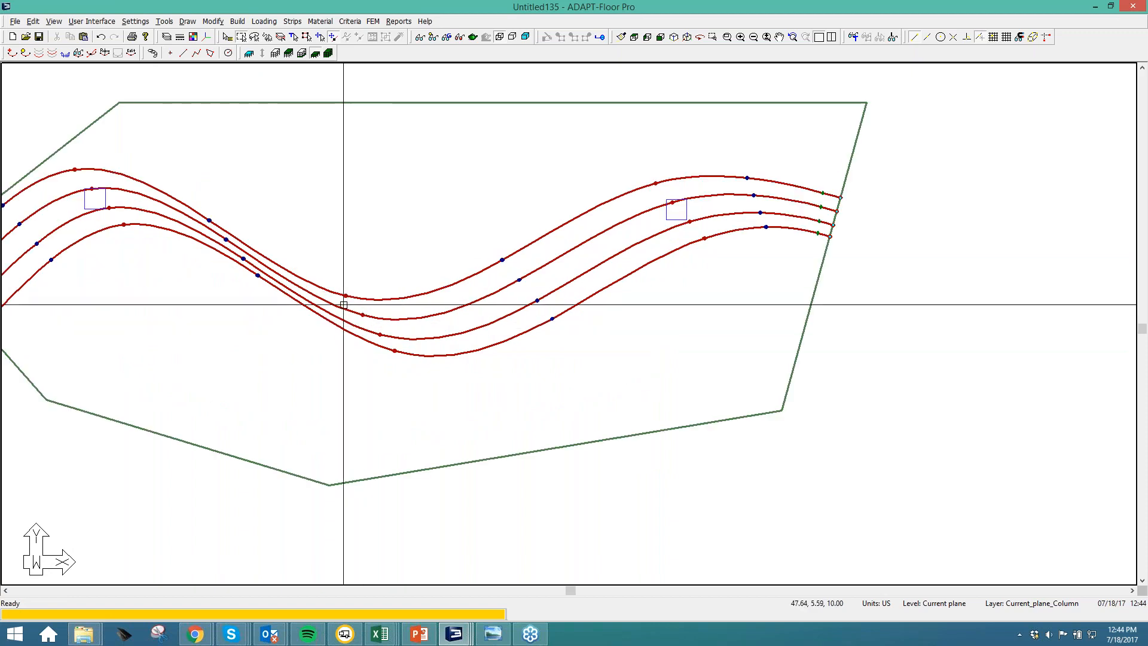
{"action": "right_click", "coordinate": [380, 300]}
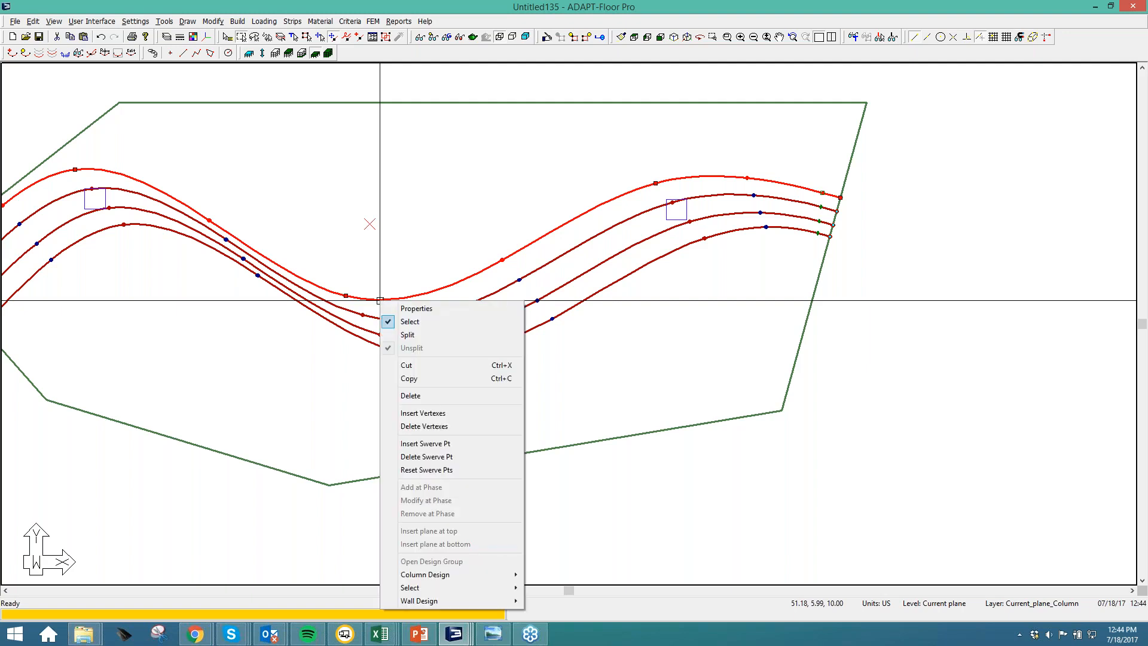
{"action": "left_click", "coordinate": [434, 426]}
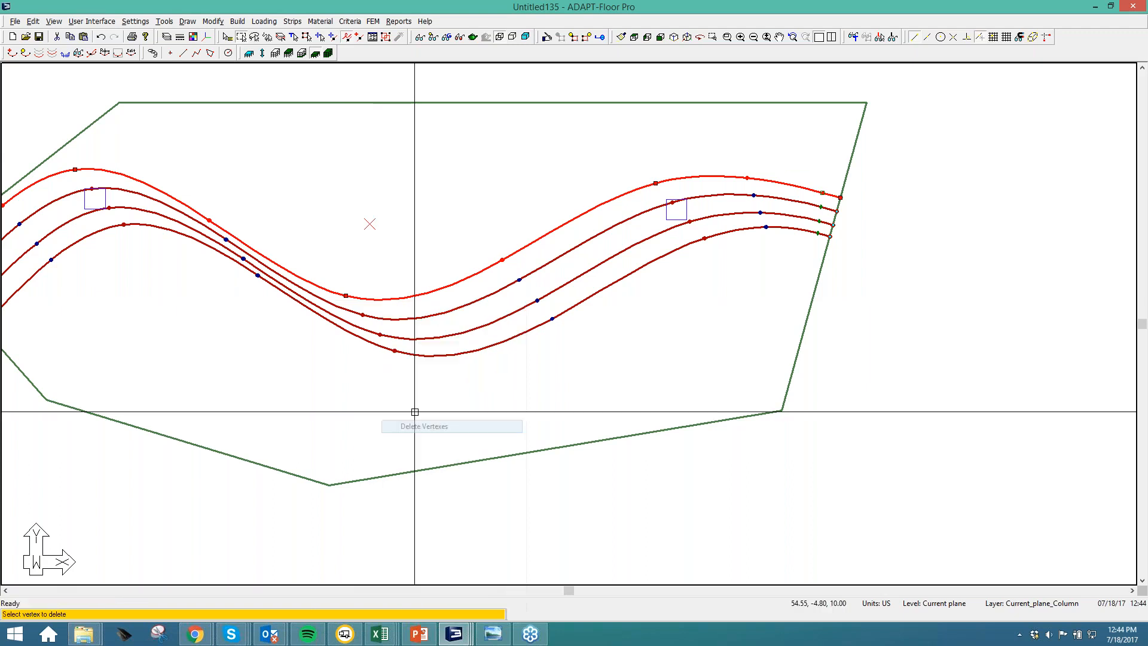
{"action": "left_click", "coordinate": [344, 296]}
{"action": "key", "text": "Escape"}
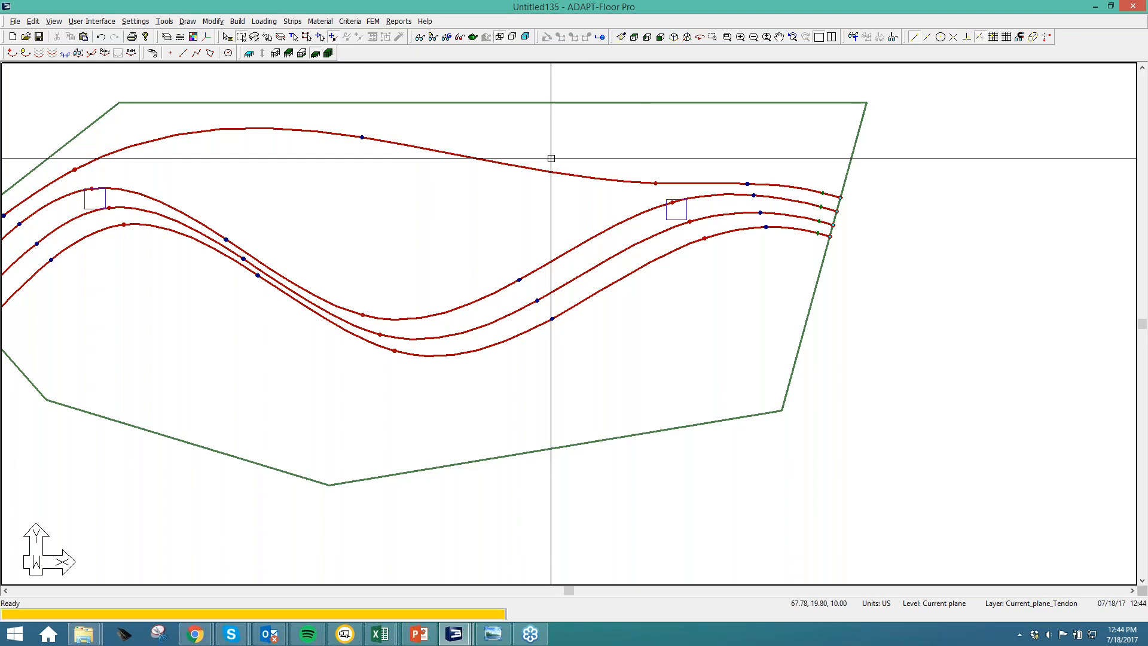
View the span profile and friction data of the uppermost tendon in its properties, close them and reselect the tendon
{"action": "left_click", "coordinate": [503, 163]}
{"action": "double_click", "coordinate": [503, 163]}
{"action": "left_click", "coordinate": [148, 55]}
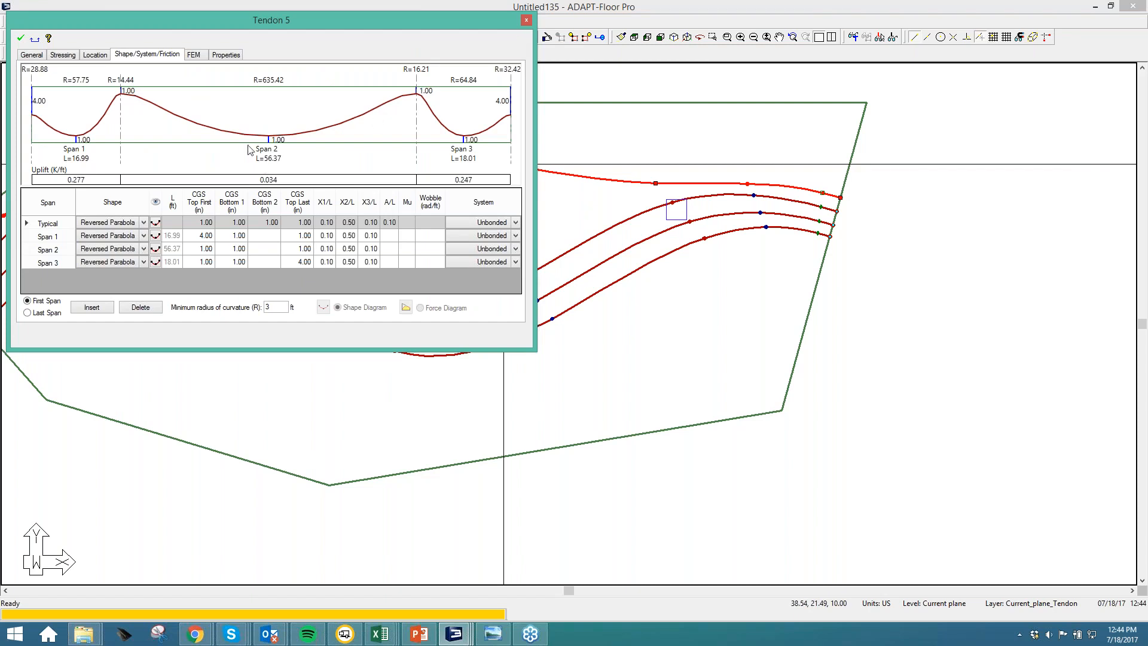
{"action": "left_click", "coordinate": [525, 22]}
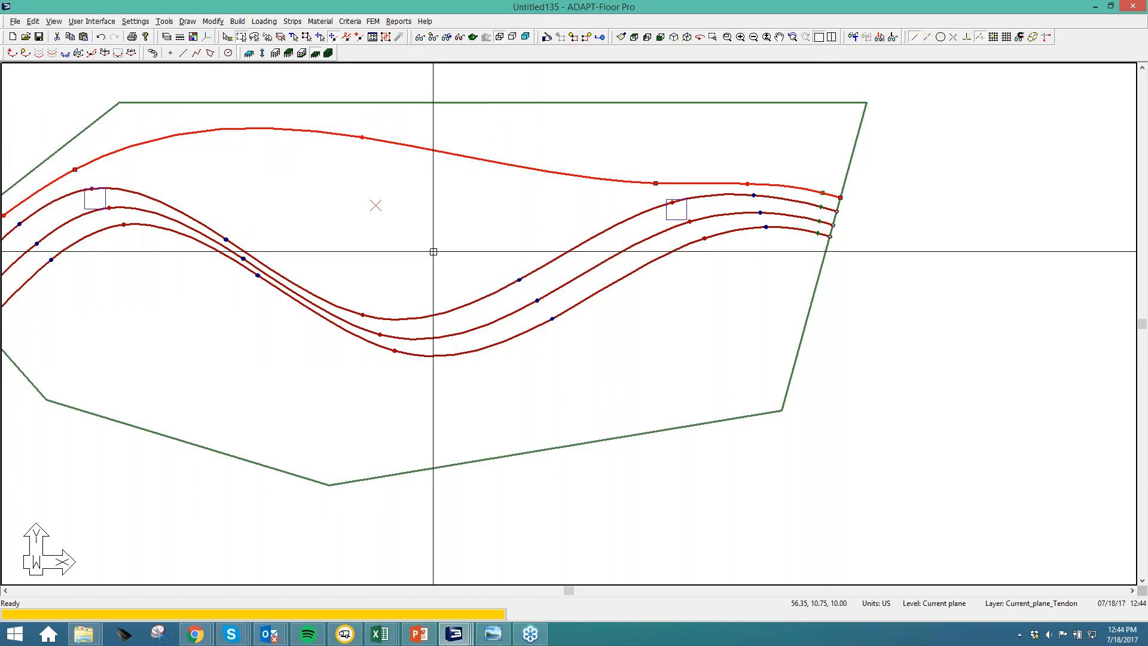
{"action": "left_click", "coordinate": [493, 305]}
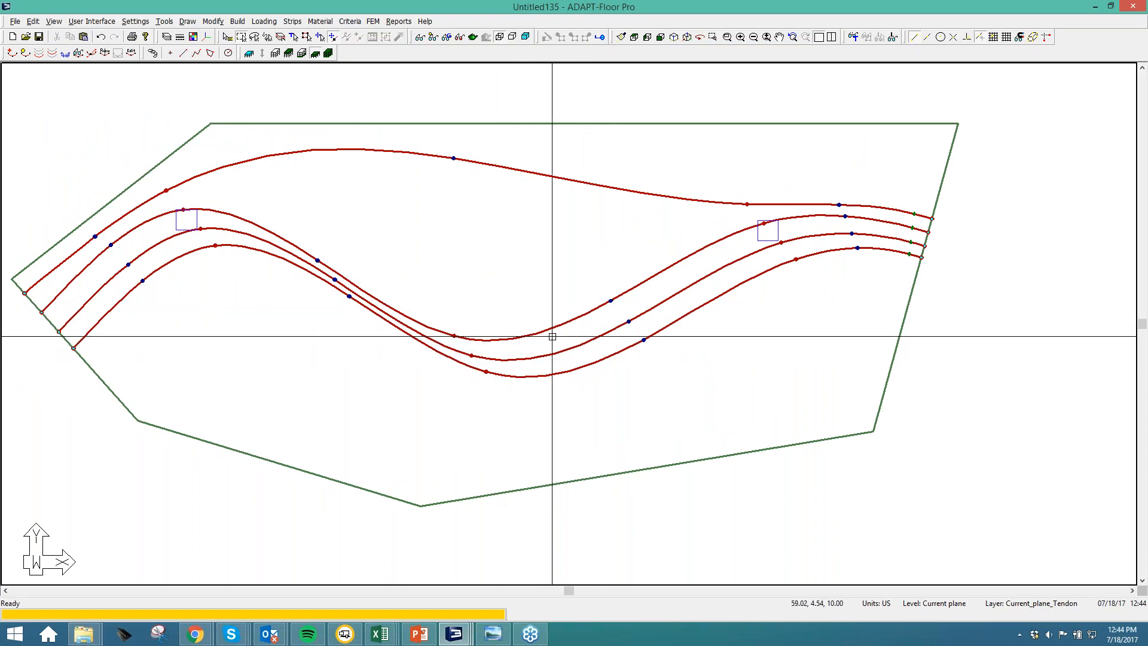
{"action": "left_click", "coordinate": [492, 165]}
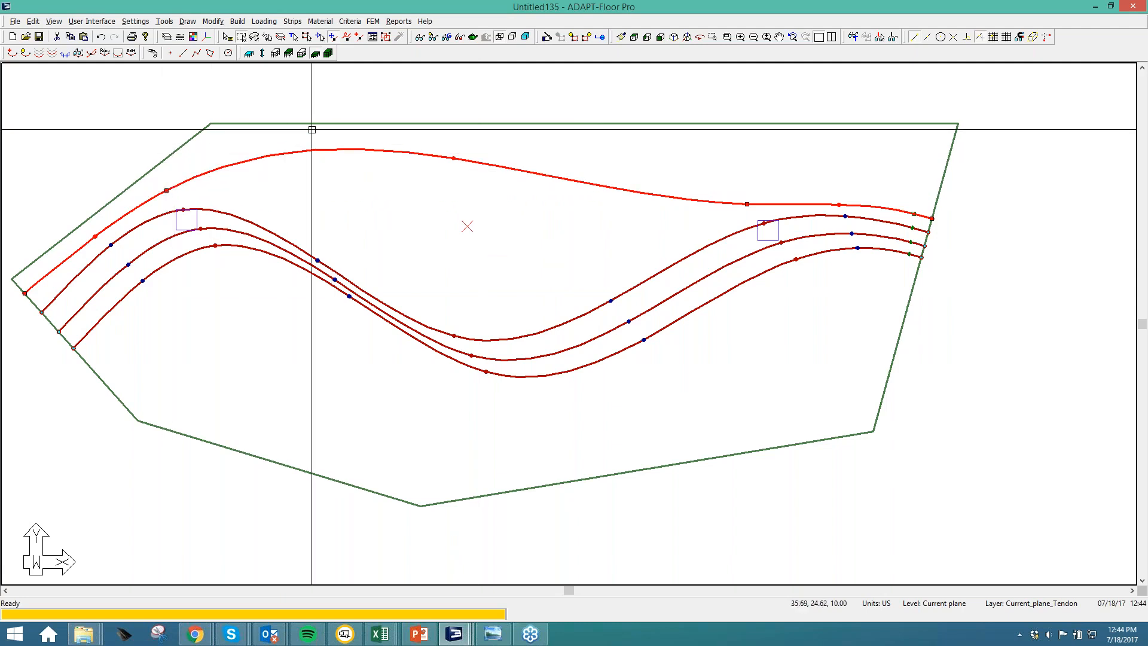
Draw a four-sided slab opening across the three lower tendons, just past their low points between the columns
{"action": "left_click", "coordinate": [238, 21]}
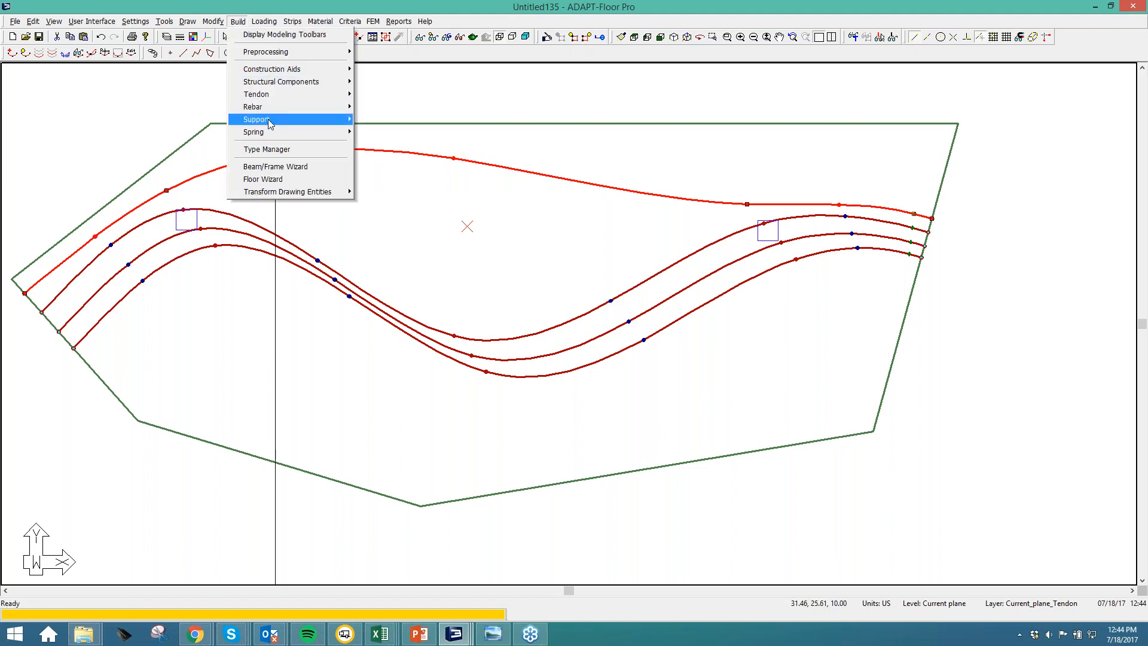
{"action": "mouse_move", "coordinate": [280, 84]}
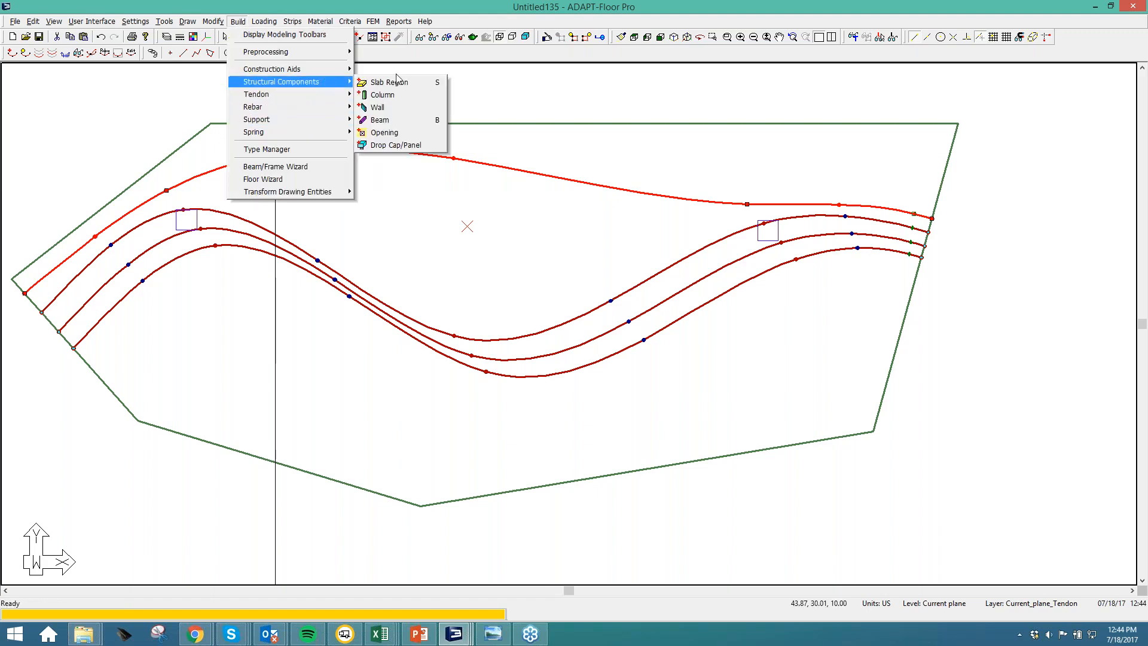
{"action": "left_click", "coordinate": [410, 133]}
{"action": "left_click", "coordinate": [529, 390]}
{"action": "left_click", "coordinate": [507, 327]}
{"action": "left_click", "coordinate": [591, 300]}
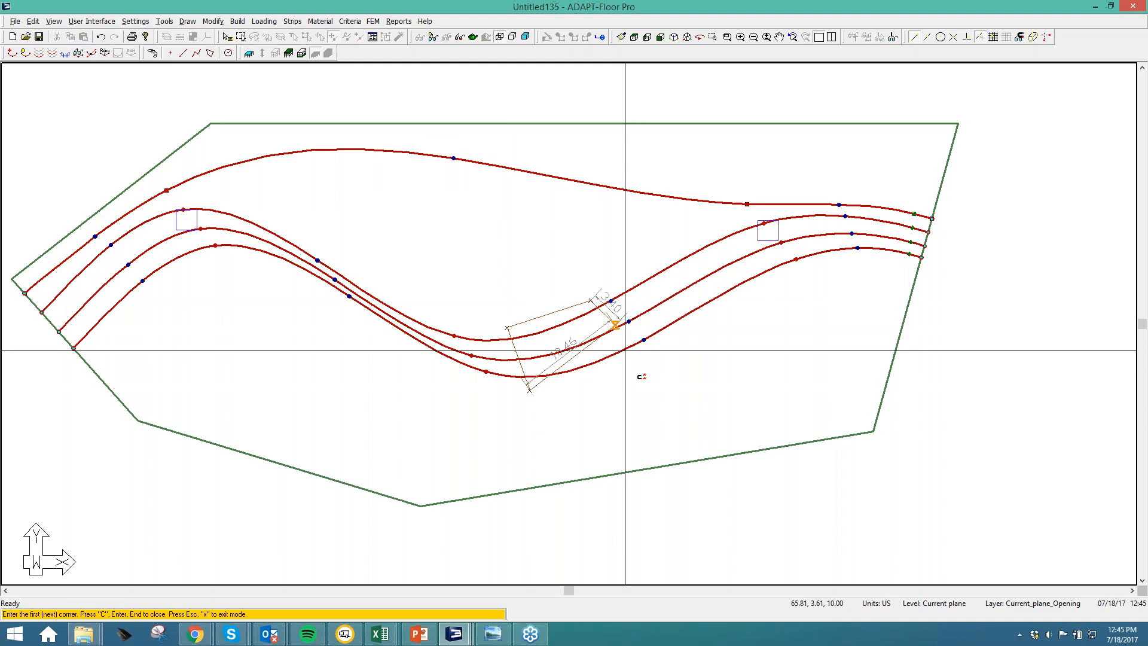
{"action": "left_click", "coordinate": [633, 372]}
{"action": "key", "text": "Return"}
Check the slab opening and the tendons crossing it in shaded display, and return to wireframe
{"action": "left_click", "coordinate": [525, 37]}
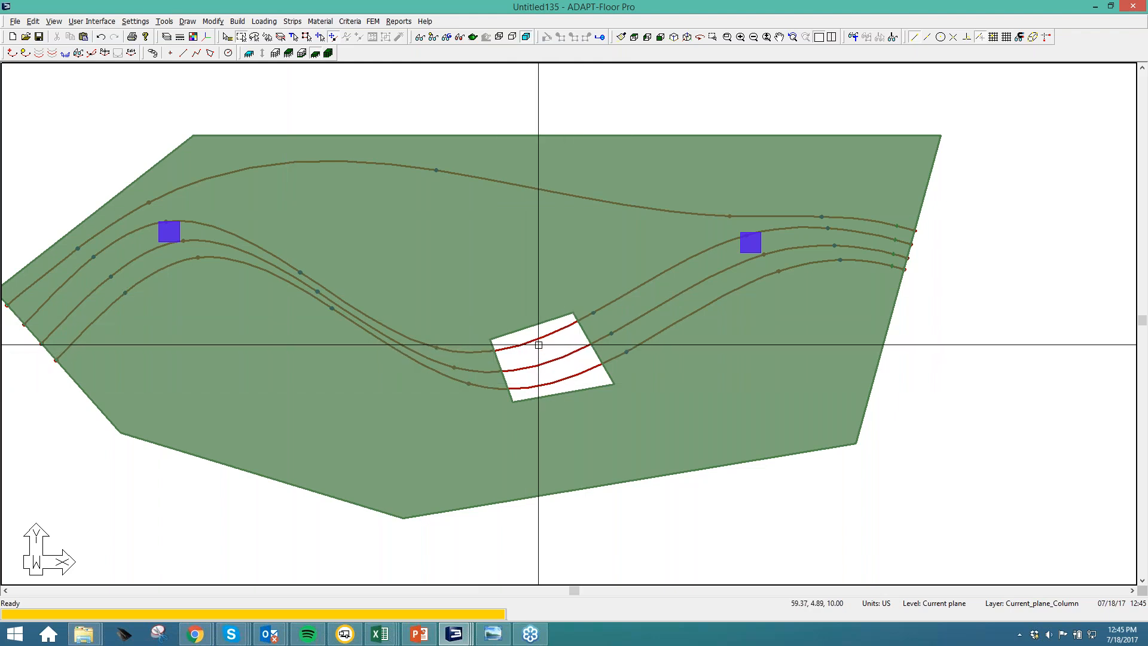
{"action": "right_click", "coordinate": [530, 278]}
{"action": "left_click", "coordinate": [547, 289]}
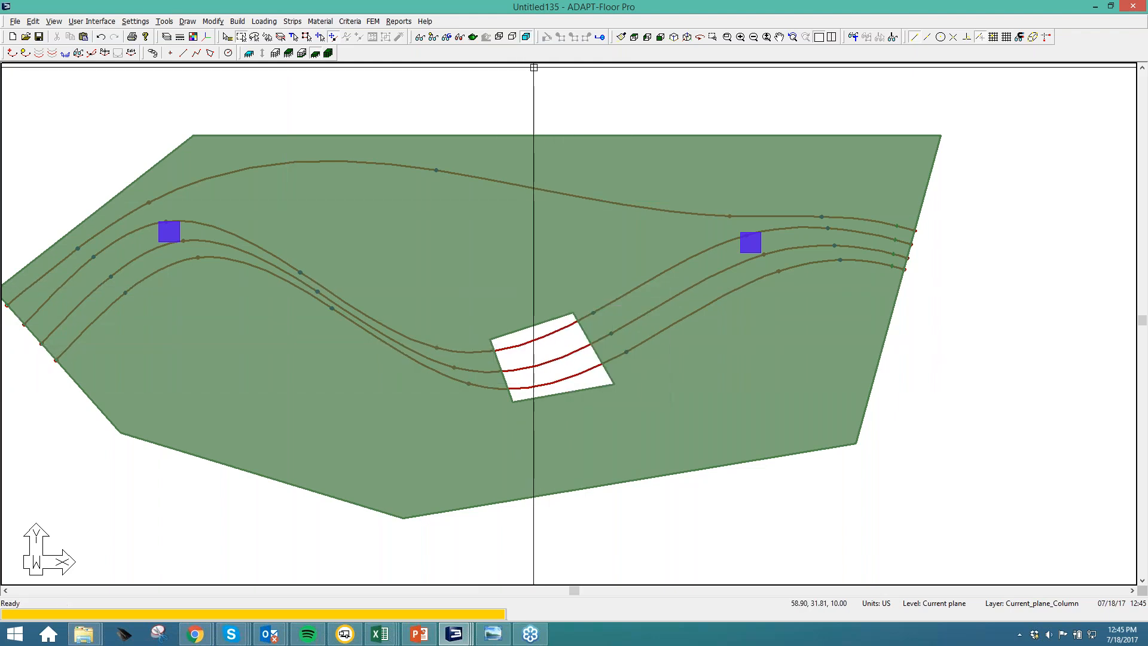
{"action": "left_click", "coordinate": [497, 37]}
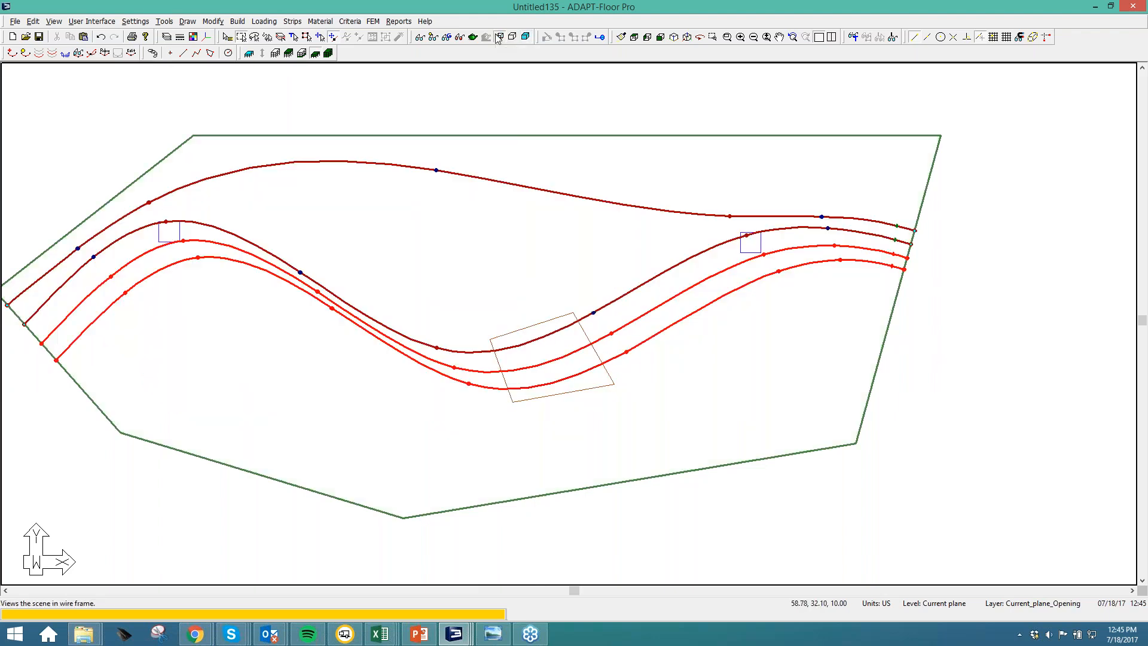
Insert swerve points on the upper of the three crossing tendons where it meets the opening's two side edges
{"action": "right_click", "coordinate": [502, 348]}
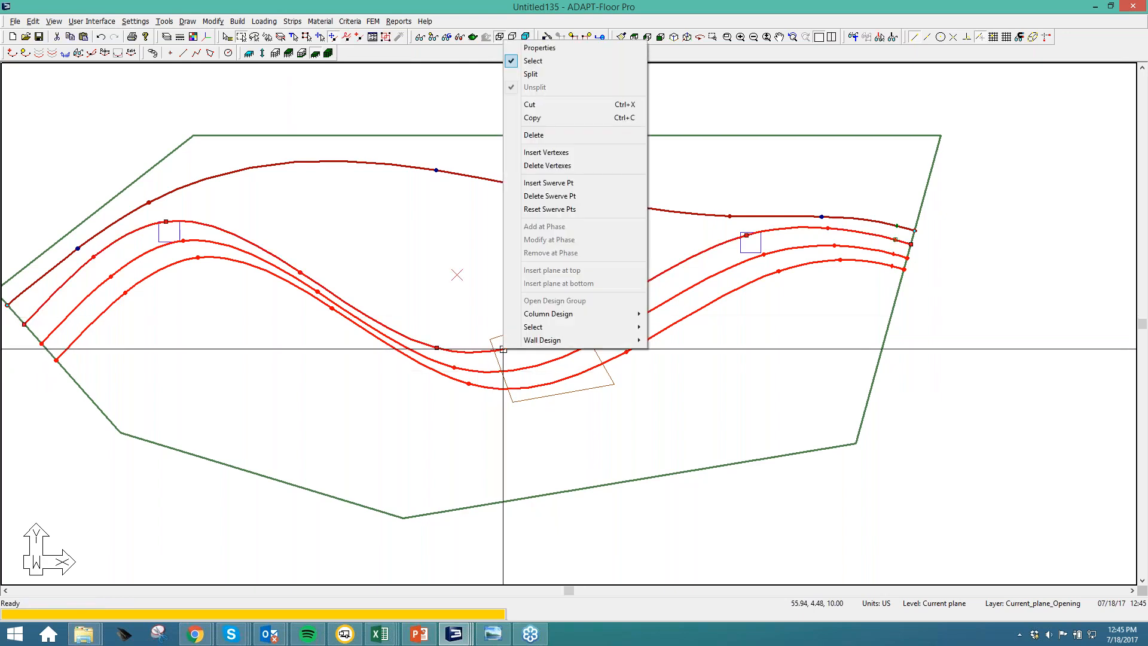
{"action": "left_click", "coordinate": [549, 183]}
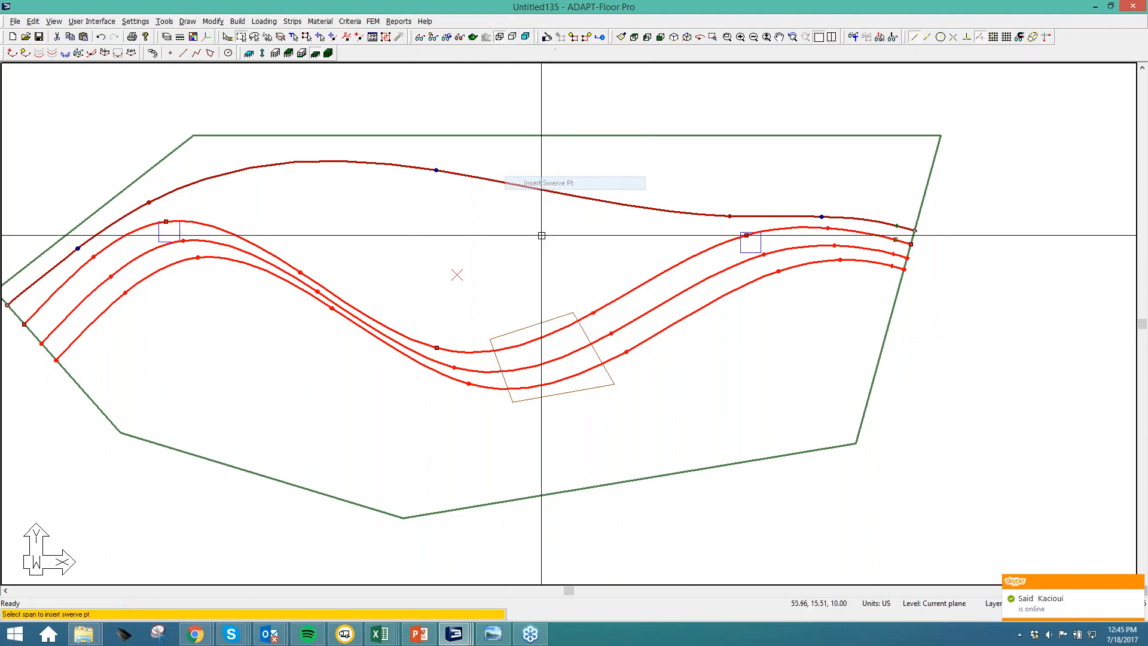
{"action": "left_click", "coordinate": [487, 352]}
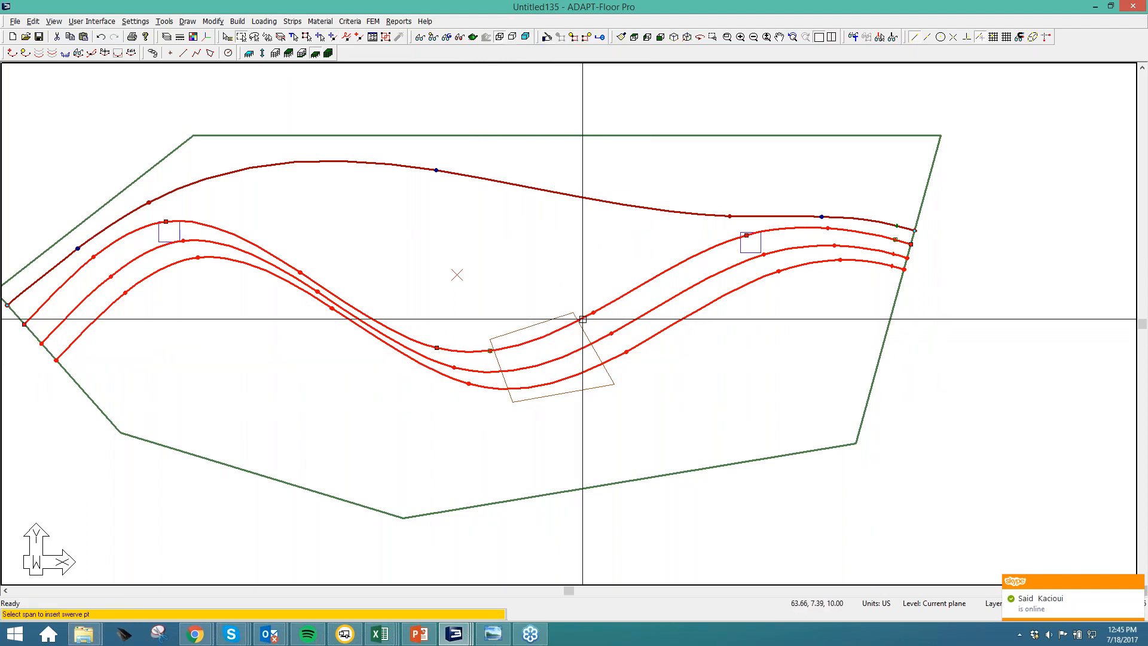
{"action": "scroll", "coordinate": [556, 341], "scroll_direction": "up", "scroll_amount": 6}
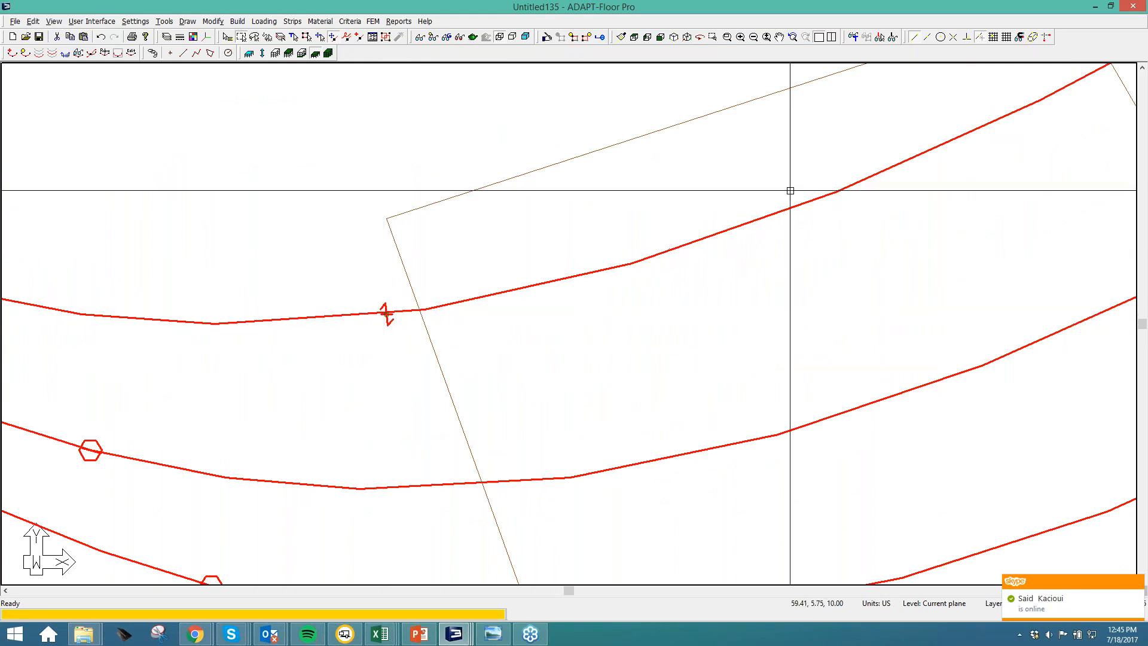
{"action": "left_click", "coordinate": [387, 315]}
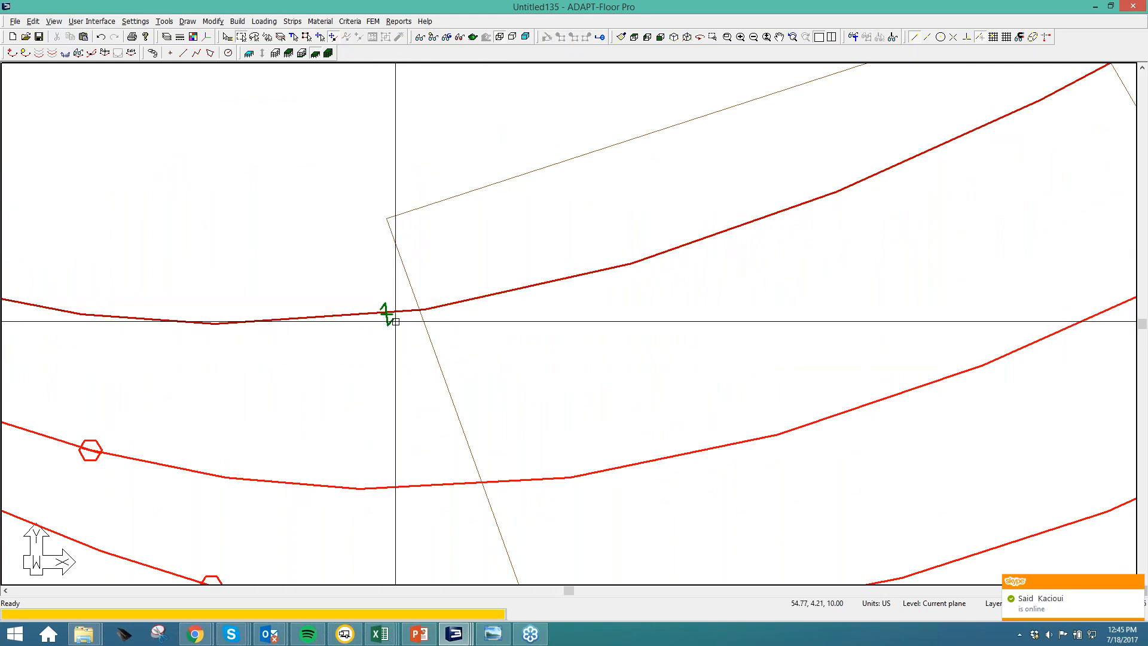
Move the upper crossing tendon's two swerve points just beyond the opening's upper corners so the tendon passes above it
{"action": "middle_click_drag", "start_coordinate": [990, 174], "coordinate": [530, 392]}
{"action": "scroll", "coordinate": [610, 321], "scroll_direction": "down", "scroll_amount": 1}
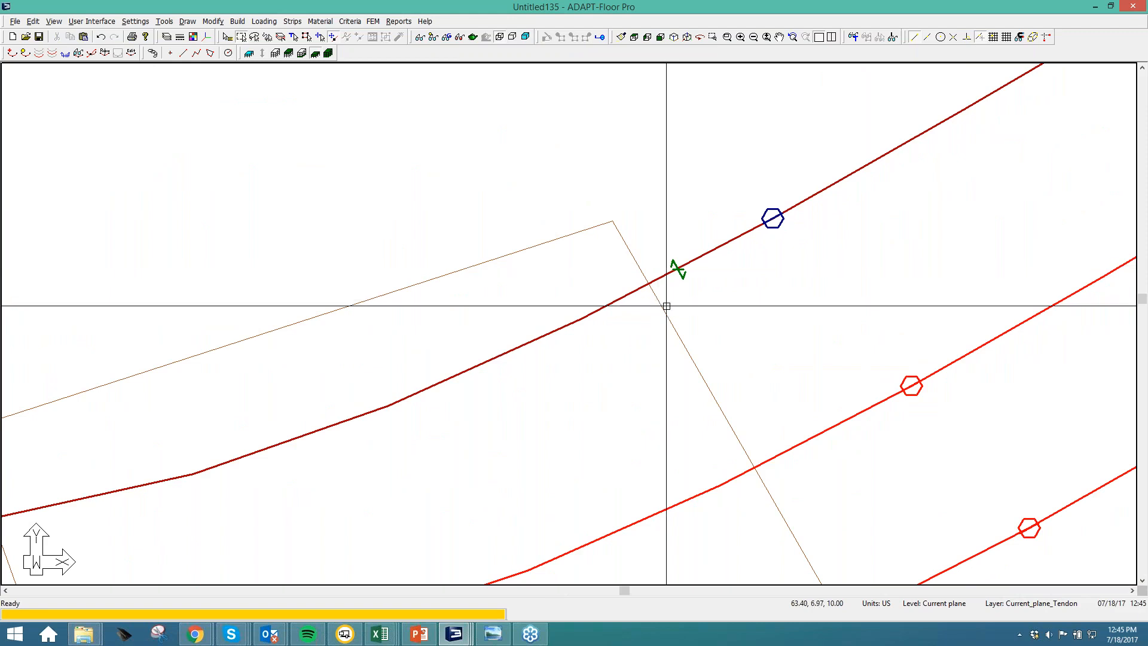
{"action": "scroll", "coordinate": [669, 306], "scroll_direction": "down", "scroll_amount": 9}
{"action": "middle_click_drag", "start_coordinate": [583, 367], "coordinate": [669, 331]}
{"action": "left_click", "coordinate": [319, 404]}
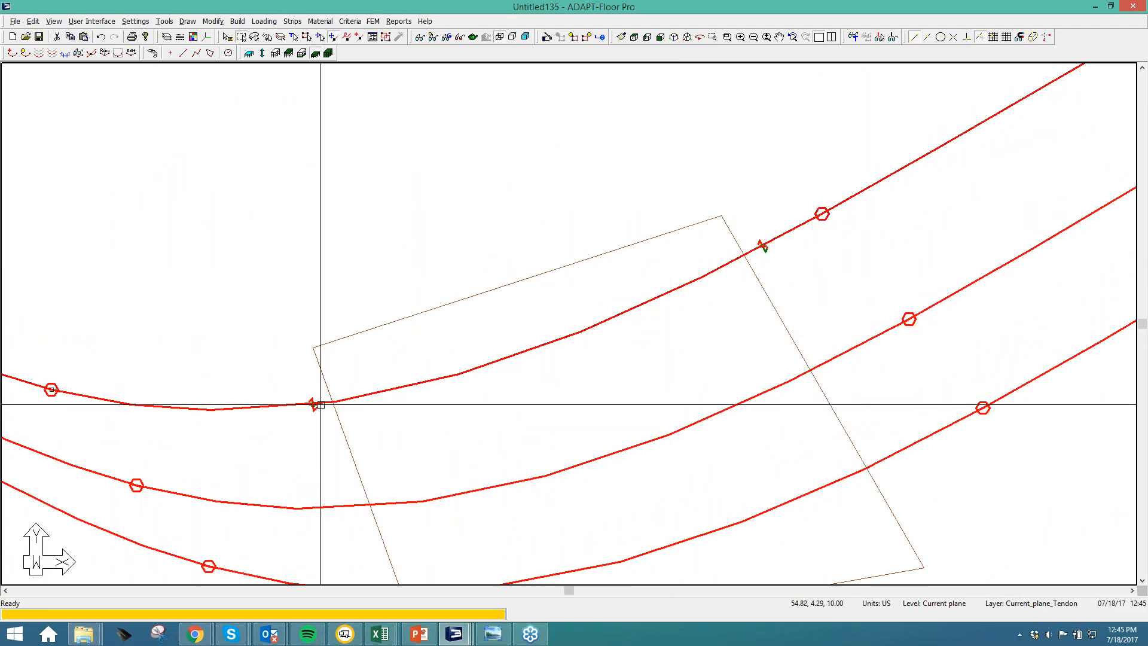
{"action": "left_click_drag", "start_coordinate": [317, 405], "coordinate": [304, 333]}
{"action": "scroll", "coordinate": [546, 403], "scroll_direction": "down", "scroll_amount": 4}
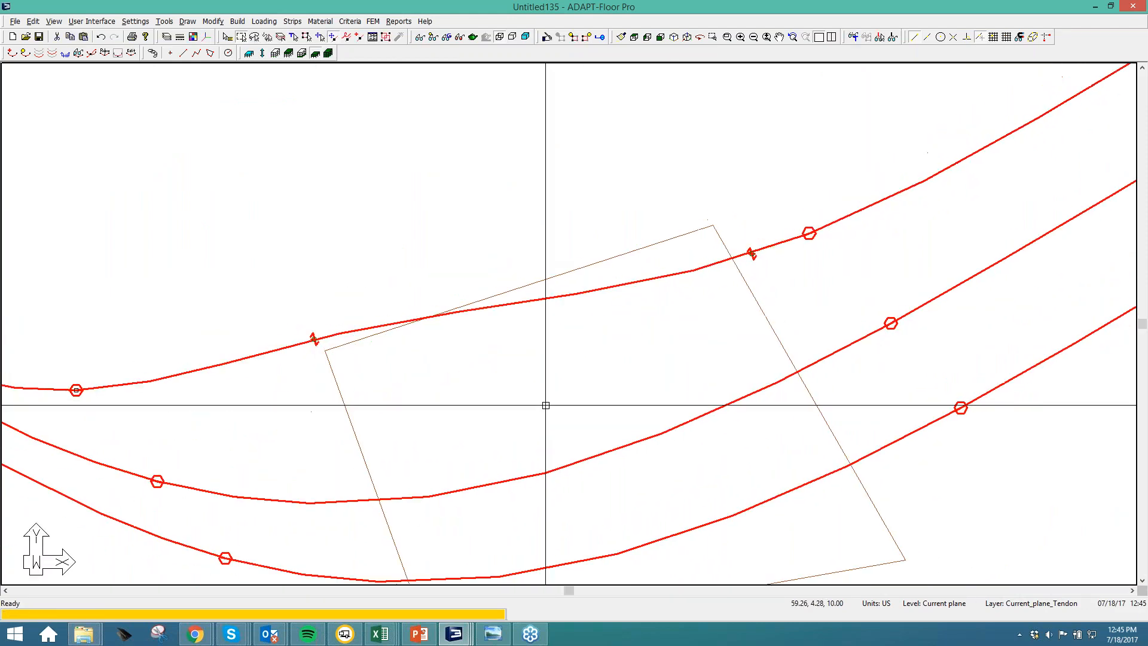
{"action": "left_click", "coordinate": [646, 329]}
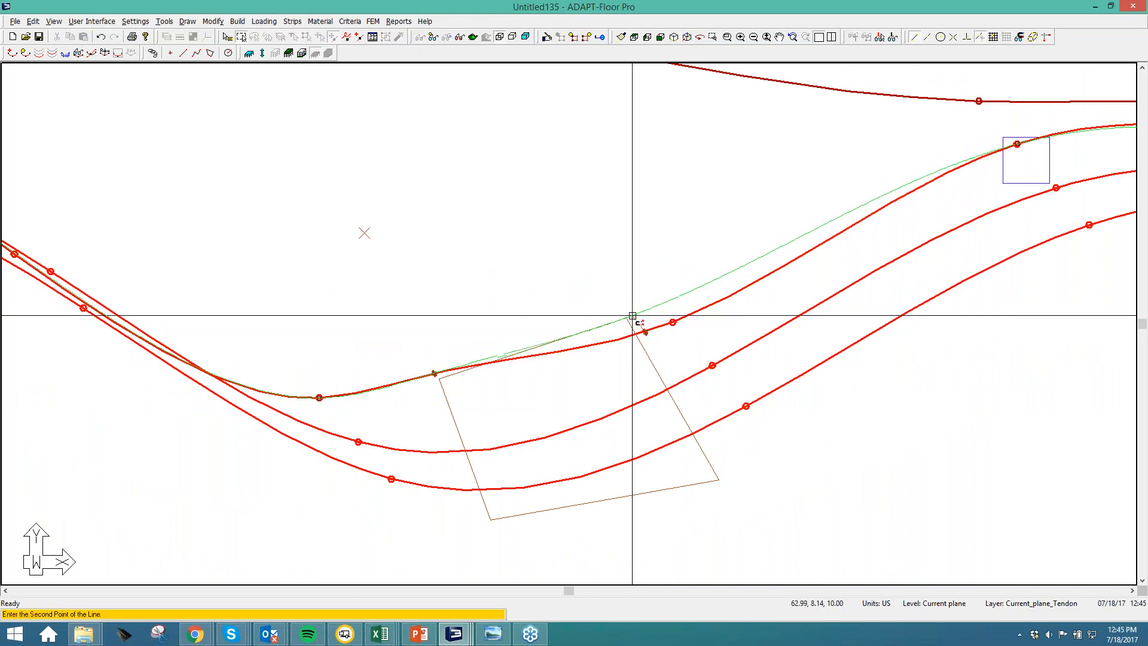
{"action": "left_click", "coordinate": [628, 311]}
{"action": "scroll", "coordinate": [573, 389], "scroll_direction": "down", "scroll_amount": 4}
{"action": "middle_click_drag", "start_coordinate": [559, 410], "coordinate": [580, 382]}
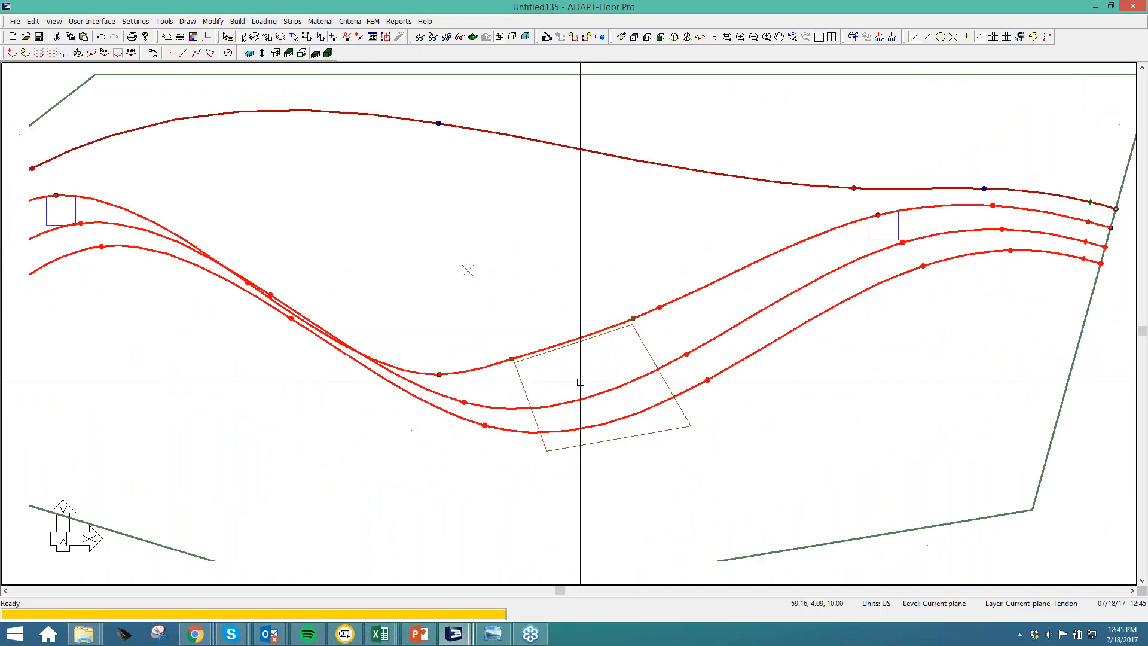
Insert two swerve points on the middle crossing tendon where it meets the opening's two side edges
{"action": "middle_click_drag", "start_coordinate": [197, 305], "coordinate": [338, 282]}
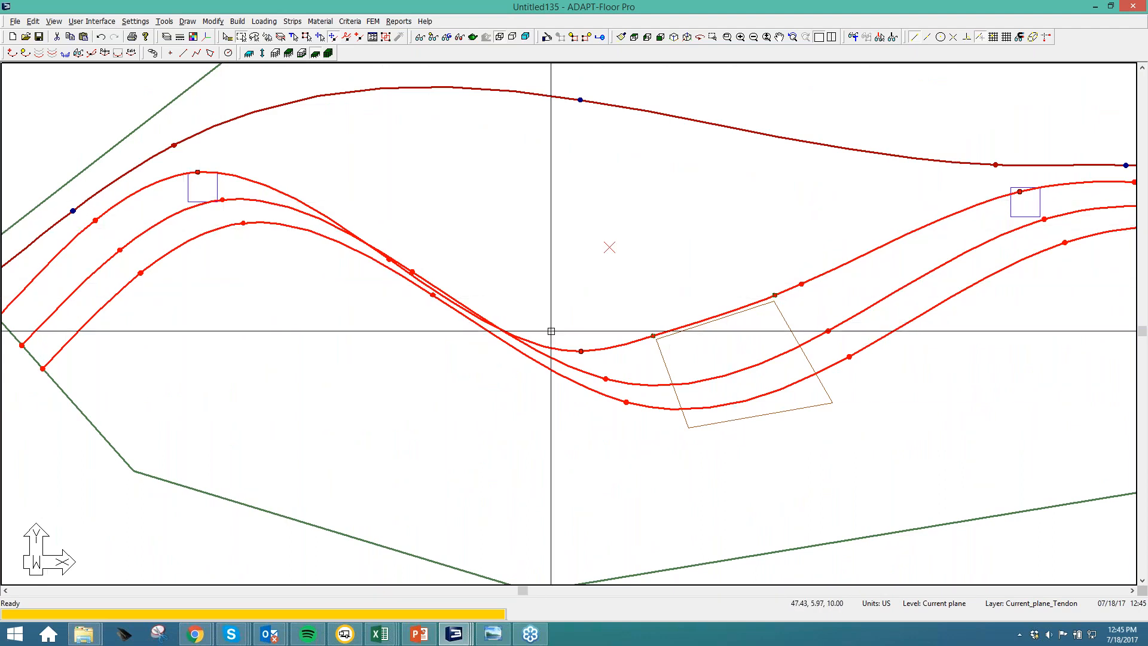
{"action": "left_click", "coordinate": [650, 384]}
{"action": "right_click", "coordinate": [658, 385]}
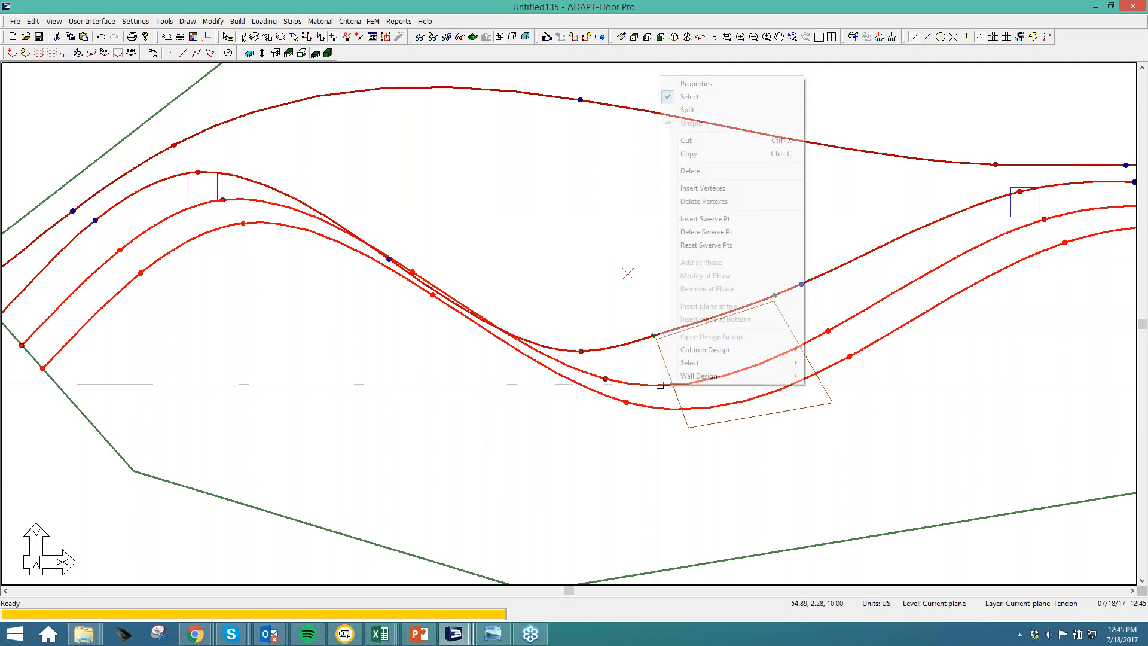
{"action": "left_click", "coordinate": [690, 217]}
{"action": "left_click", "coordinate": [667, 383]}
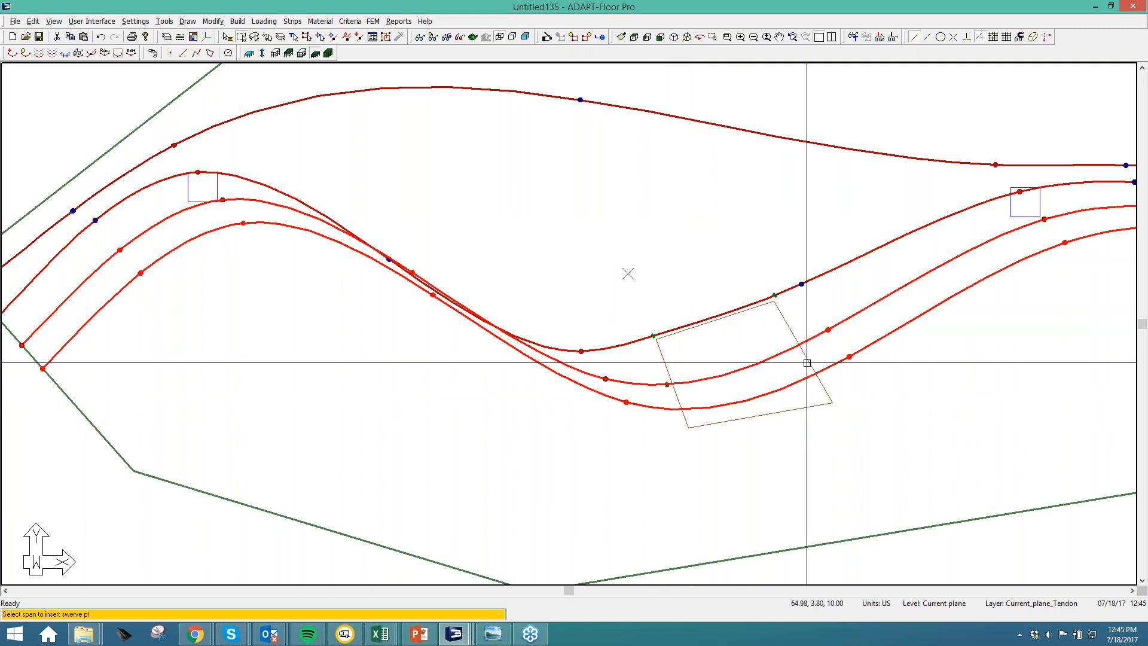
{"action": "left_click", "coordinate": [805, 340]}
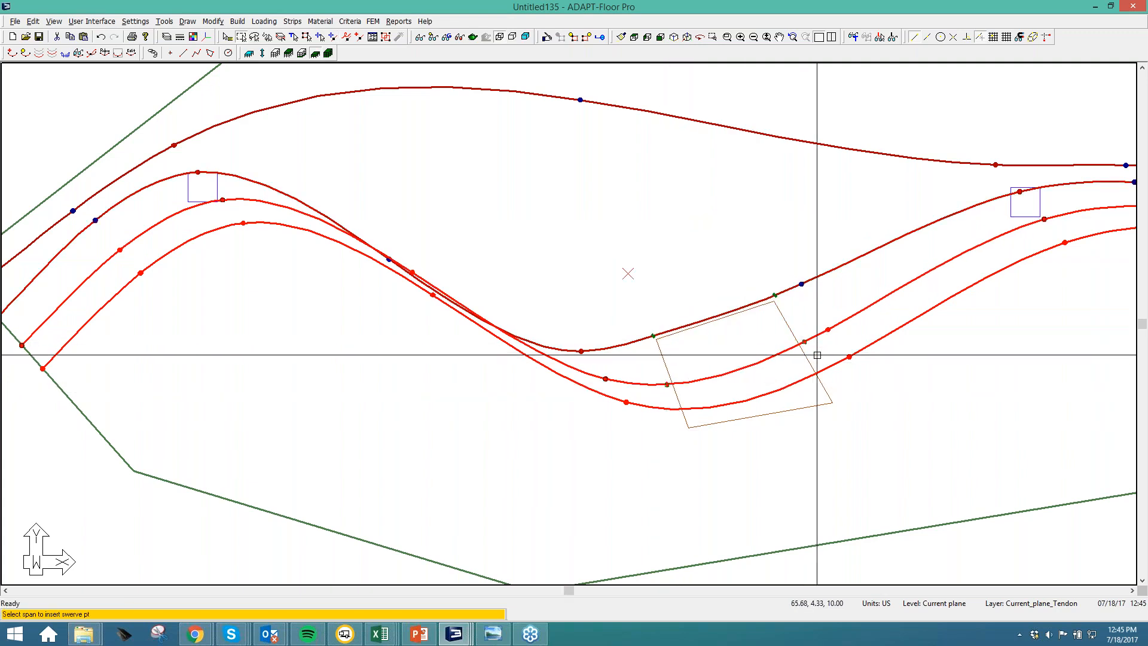
Insert two swerve points on the lowest tendon where it meets the opening's two side edges
{"action": "right_click", "coordinate": [673, 408]}
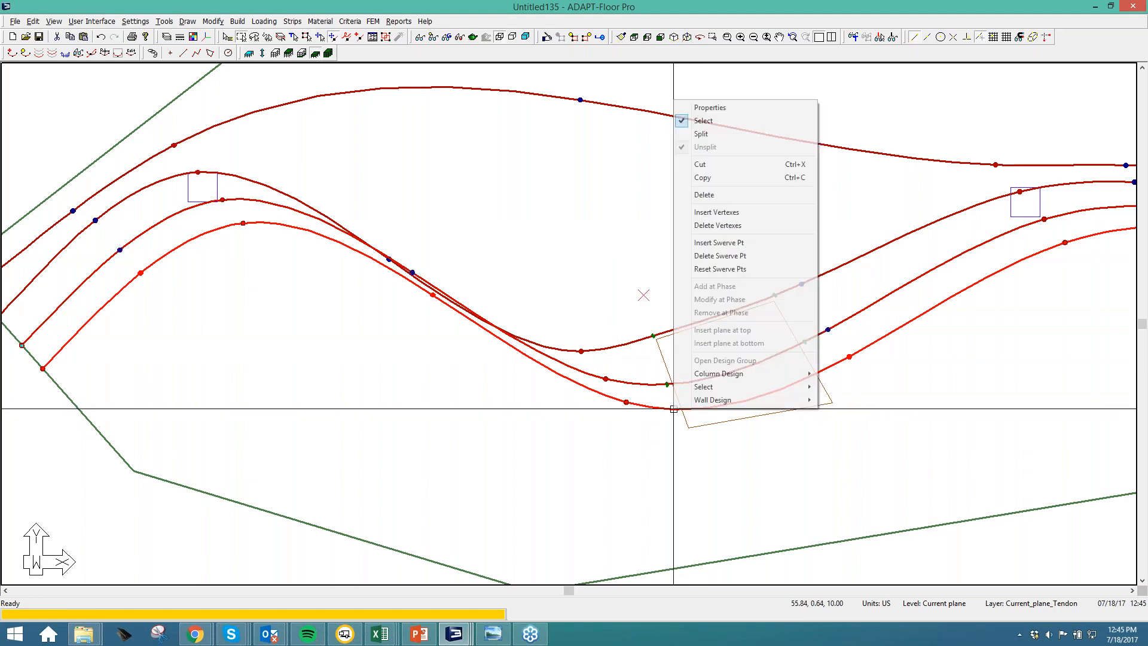
{"action": "left_click", "coordinate": [719, 242]}
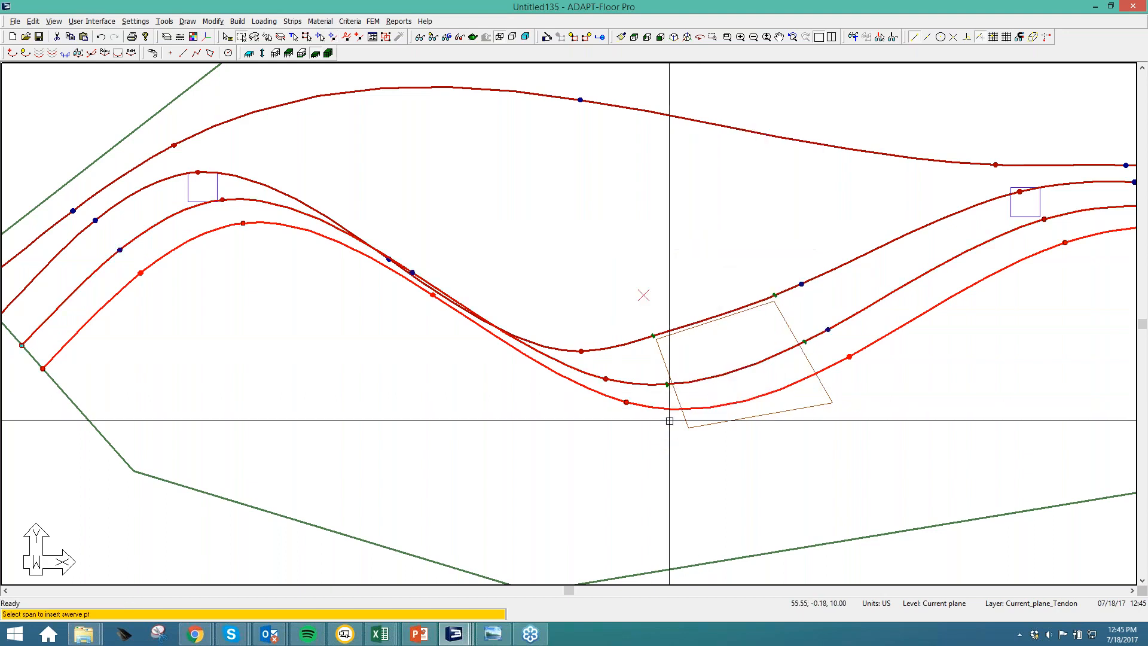
{"action": "right_click", "coordinate": [848, 372]}
{"action": "left_click", "coordinate": [856, 378]}
Move the lowest tendon's two swerve points just outside the opening's lower corners so the tendon passes below it
{"action": "left_click", "coordinate": [819, 370]}
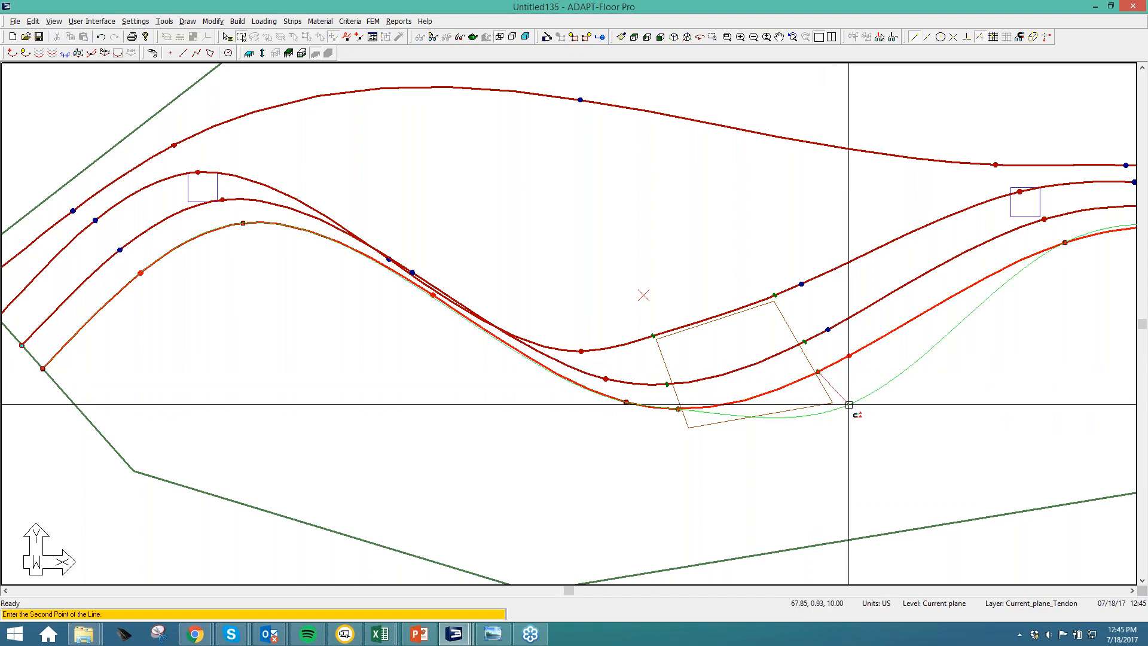
{"action": "left_click", "coordinate": [849, 405]}
{"action": "left_click", "coordinate": [678, 410]}
{"action": "left_click", "coordinate": [682, 435]}
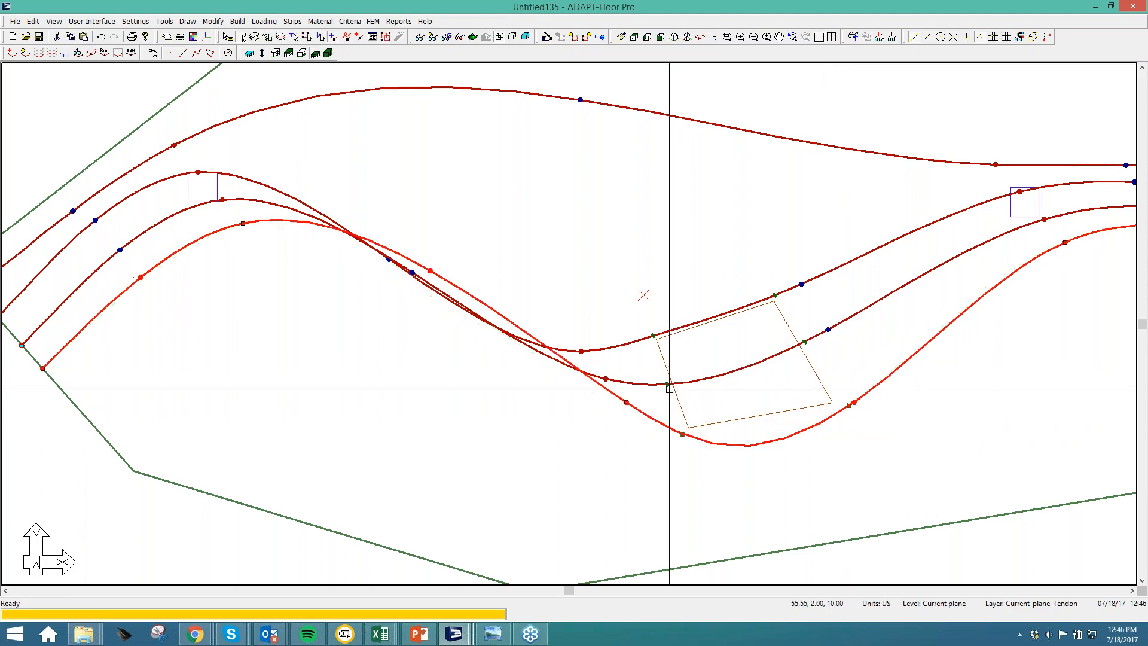
Move the middle crossing tendon's first swerve point below the opening's lower-left corner
{"action": "left_click", "coordinate": [676, 383]}
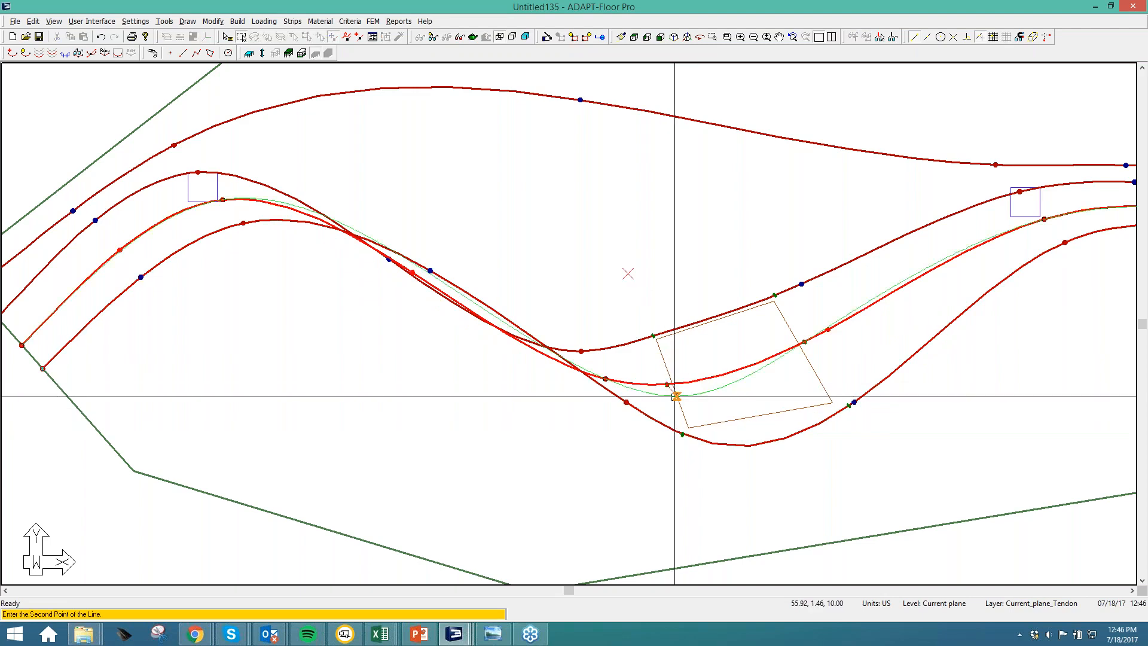
{"action": "key", "text": "Escape"}
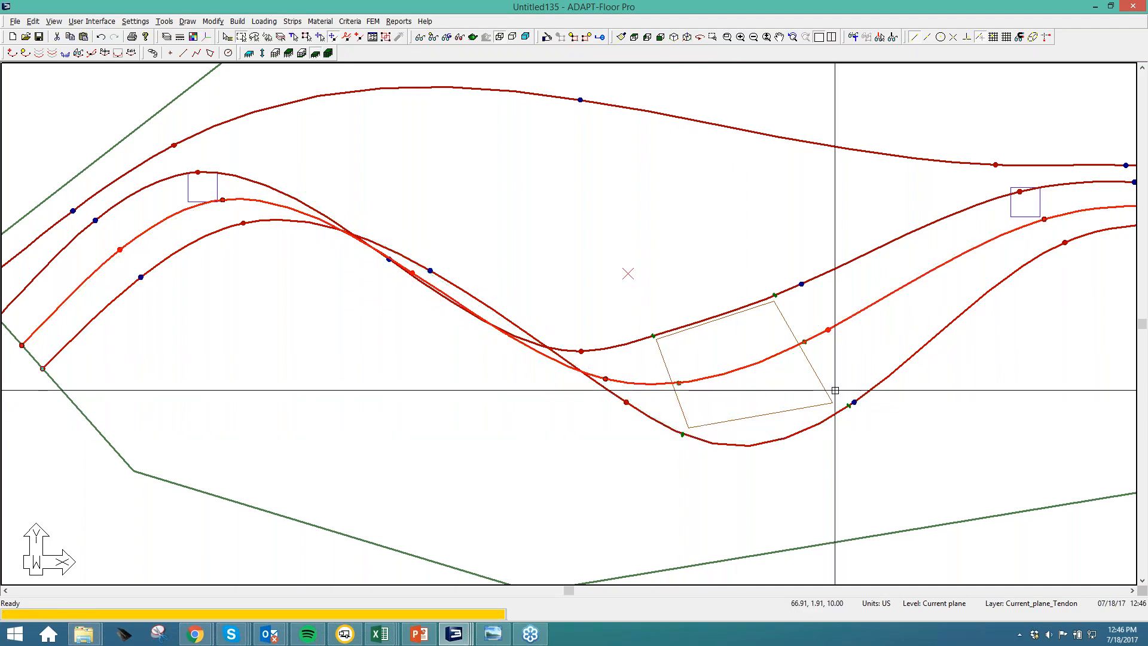
{"action": "left_click", "coordinate": [680, 384]}
{"action": "left_click", "coordinate": [684, 446]}
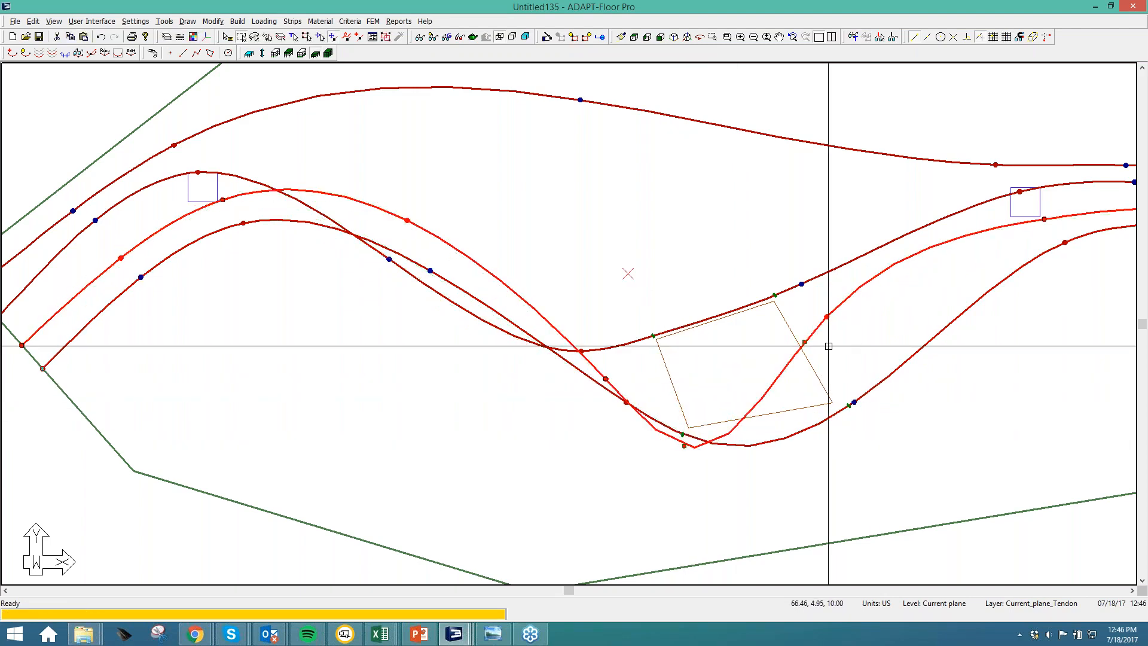
Move the middle crossing tendon's second swerve point just outside the opening's lower-right corner and deselect the tendon
{"action": "scroll", "coordinate": [628, 398], "scroll_direction": "down", "scroll_amount": 3}
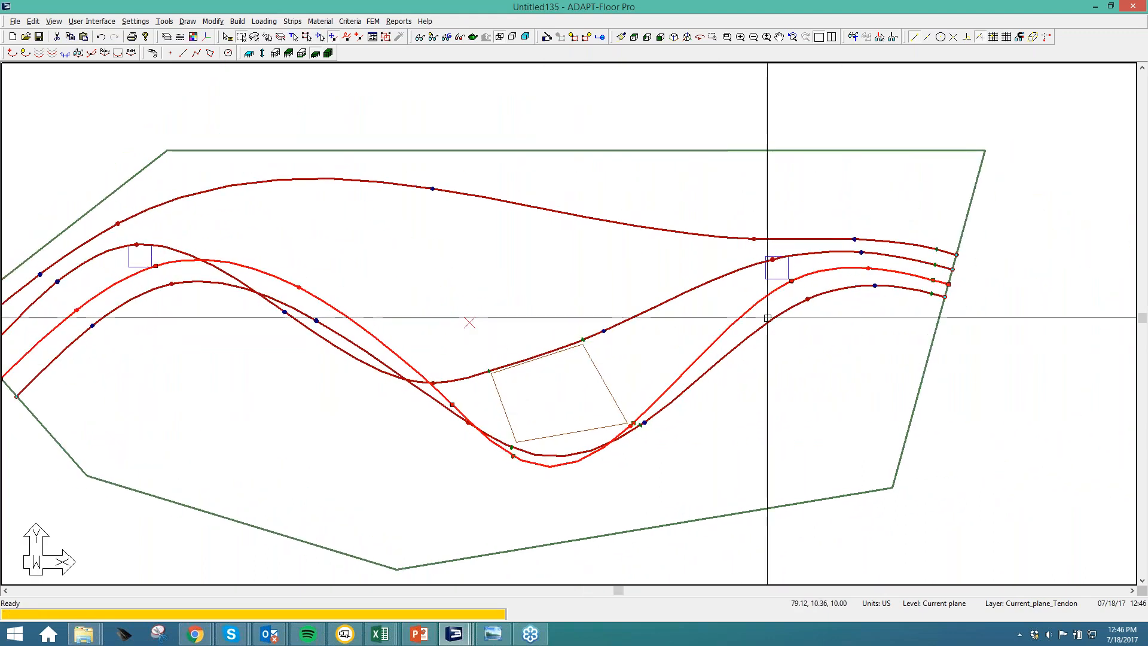
{"action": "middle_click_drag", "start_coordinate": [598, 415], "coordinate": [769, 397]}
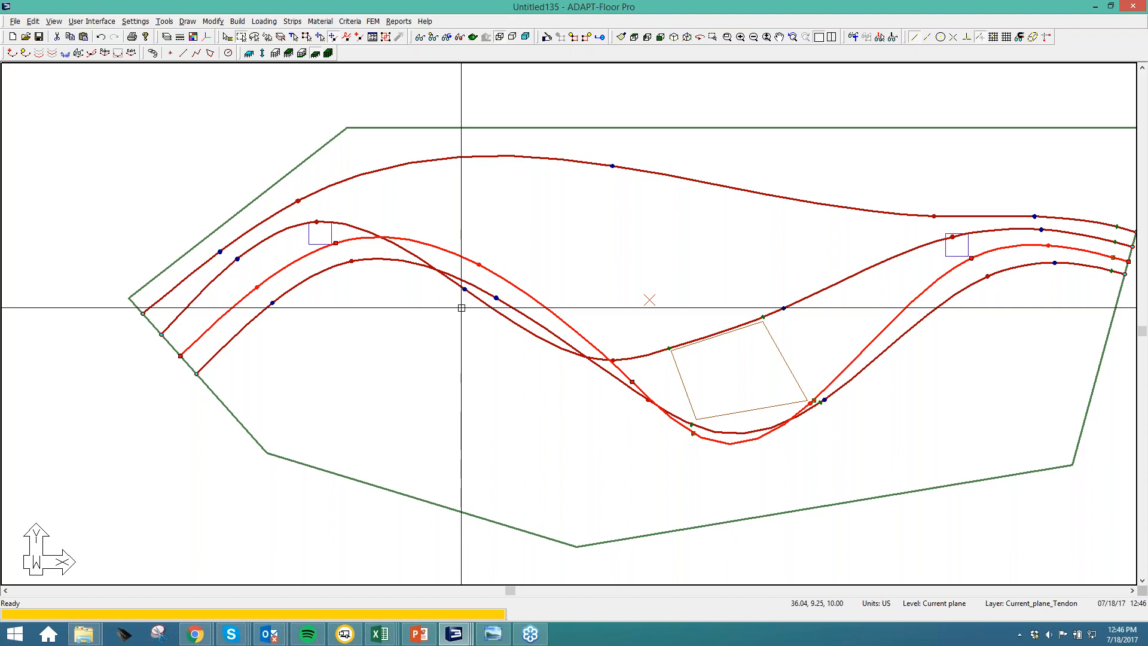
{"action": "middle_click_drag", "start_coordinate": [482, 372], "coordinate": [381, 358]}
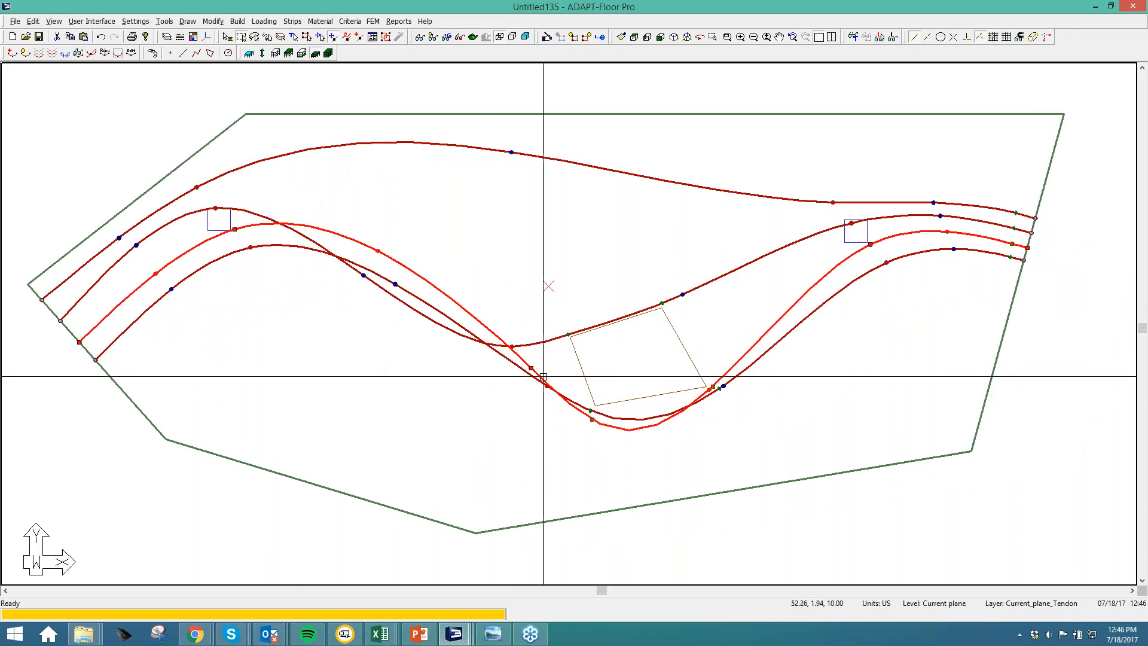
{"action": "middle_click_drag", "start_coordinate": [550, 372], "coordinate": [557, 384]}
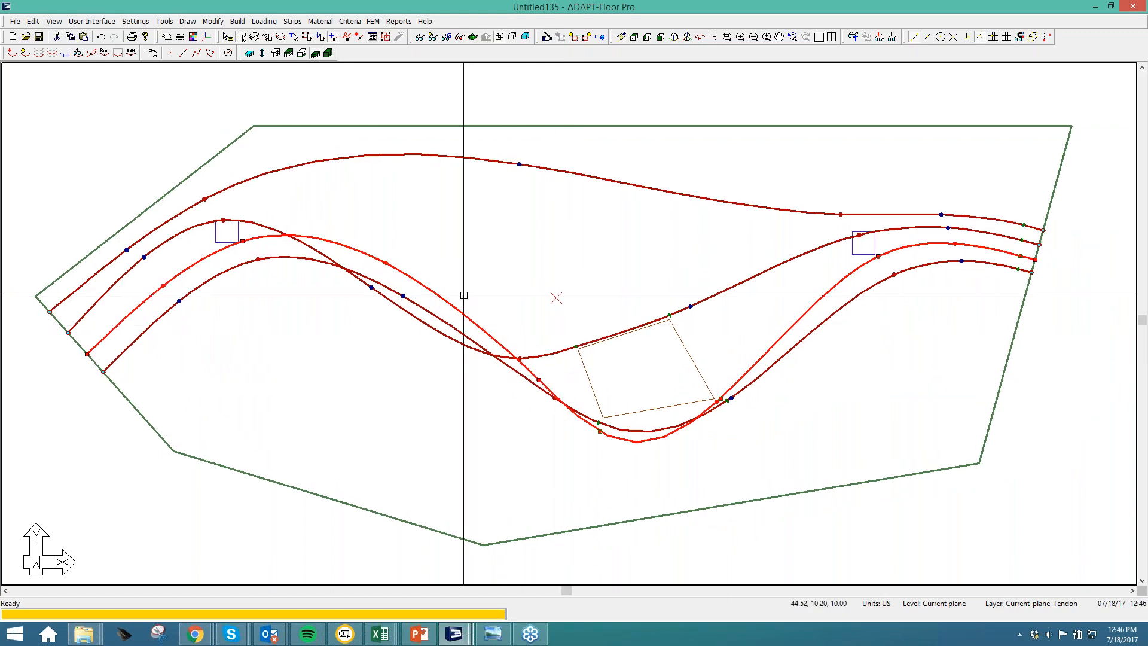
{"action": "middle_click_drag", "start_coordinate": [245, 320], "coordinate": [243, 331]}
{"action": "key", "text": "Escape"}
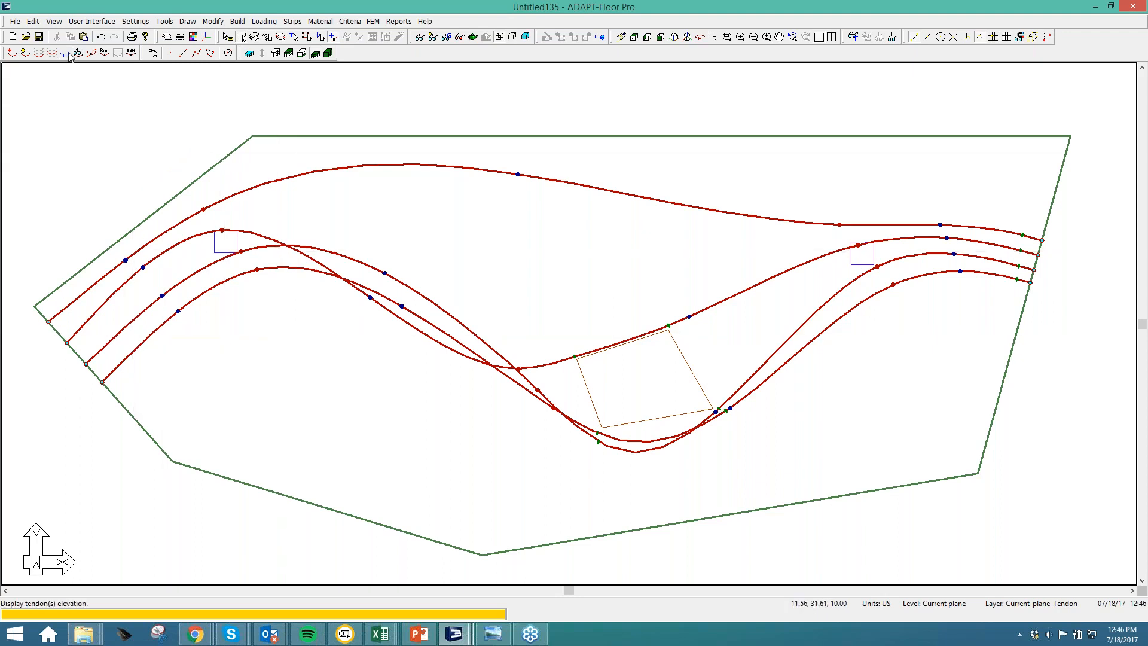
Open the Dynamic Tendon Editor and display the CGS values at the tendons' control points along the left slab edge
{"action": "left_click", "coordinate": [133, 53]}
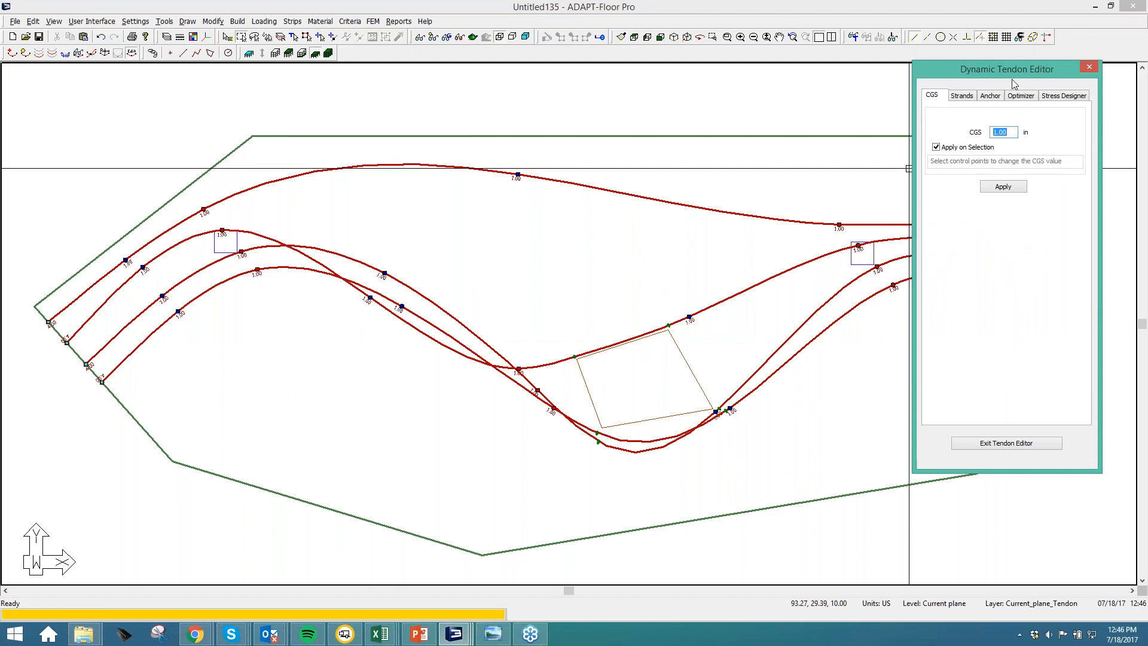
{"action": "left_click_drag", "start_coordinate": [1013, 68], "coordinate": [1032, 92]}
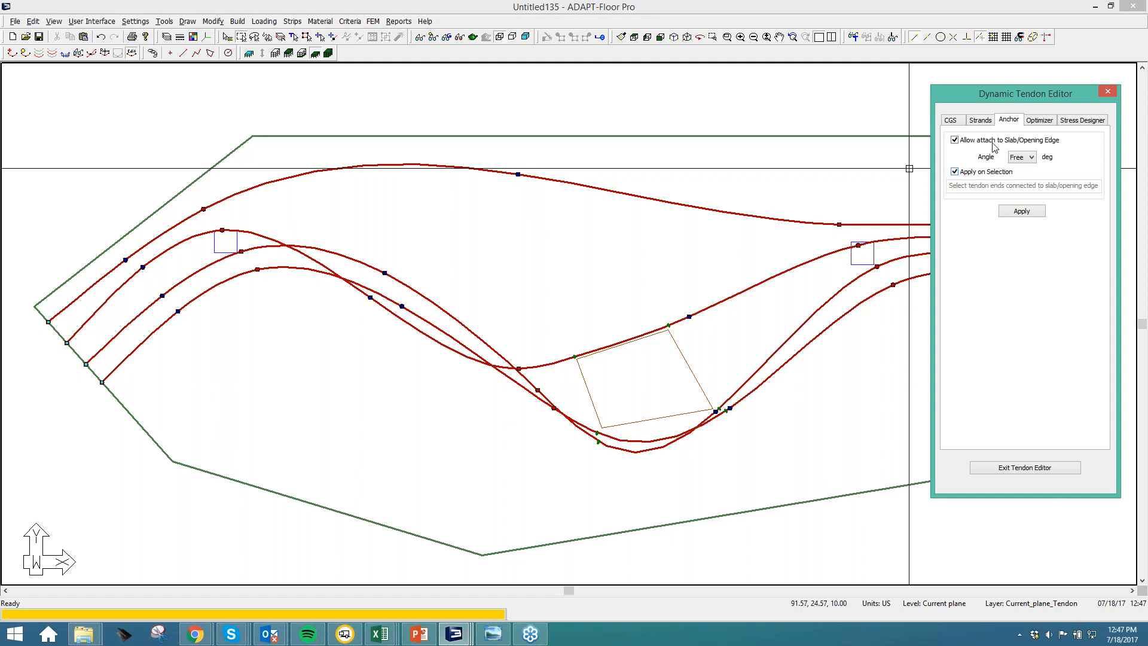
{"action": "left_click", "coordinate": [951, 121]}
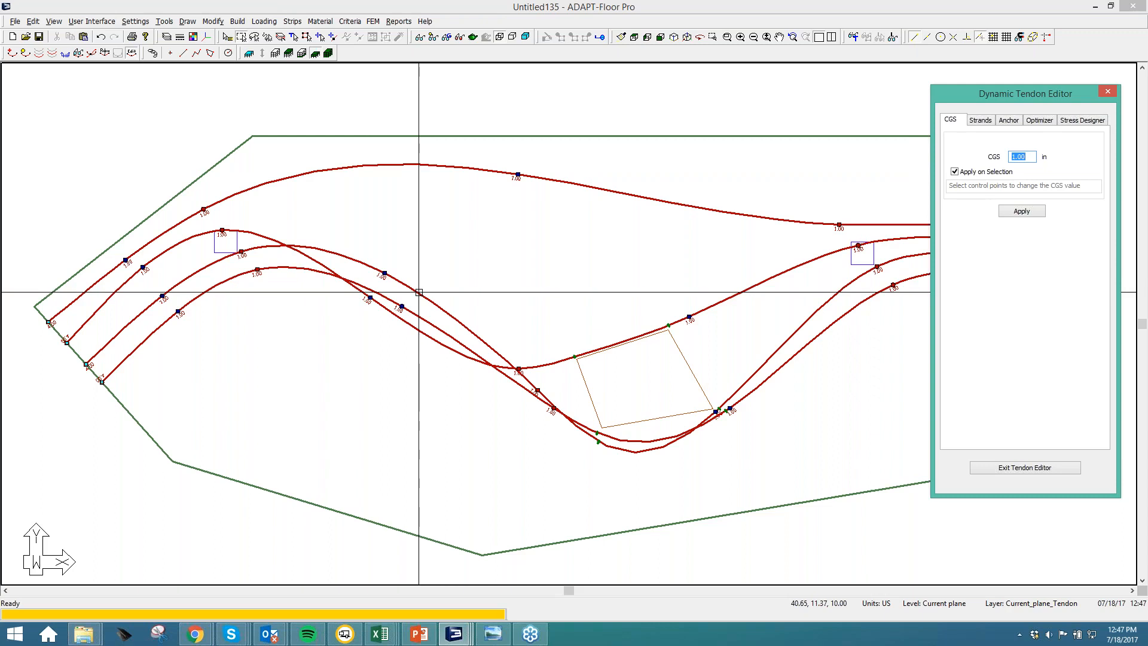
{"action": "middle_click_drag", "start_coordinate": [120, 395], "coordinate": [201, 358]}
{"action": "scroll", "coordinate": [201, 359], "scroll_direction": "up", "scroll_amount": 5}
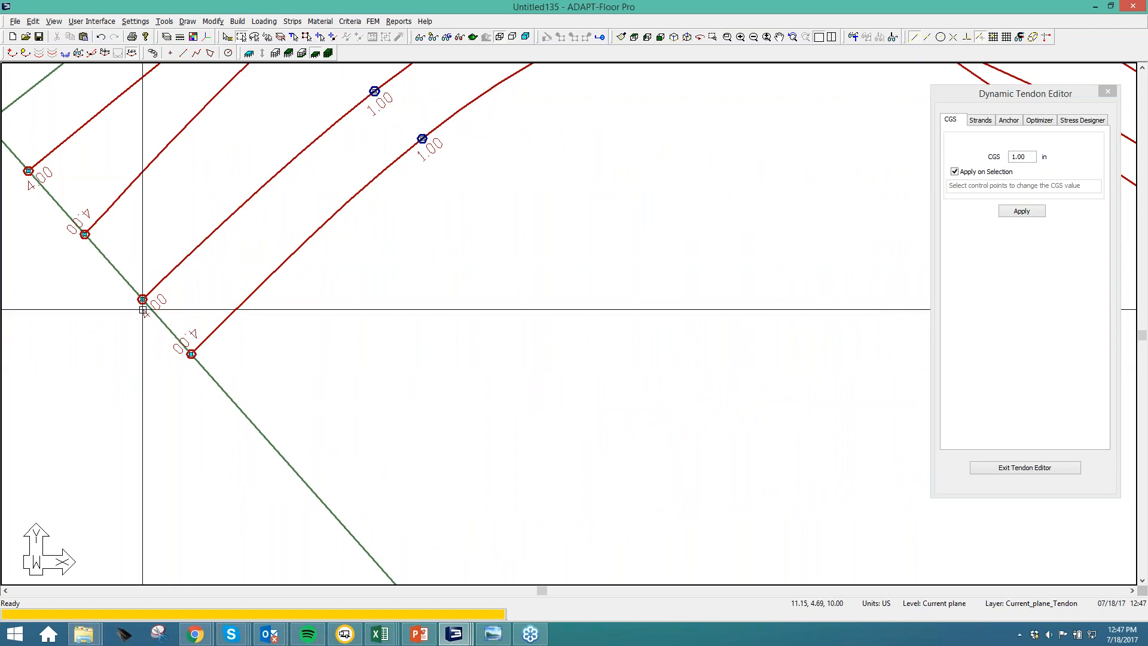
{"action": "scroll", "coordinate": [207, 423], "scroll_direction": "down", "scroll_amount": 3}
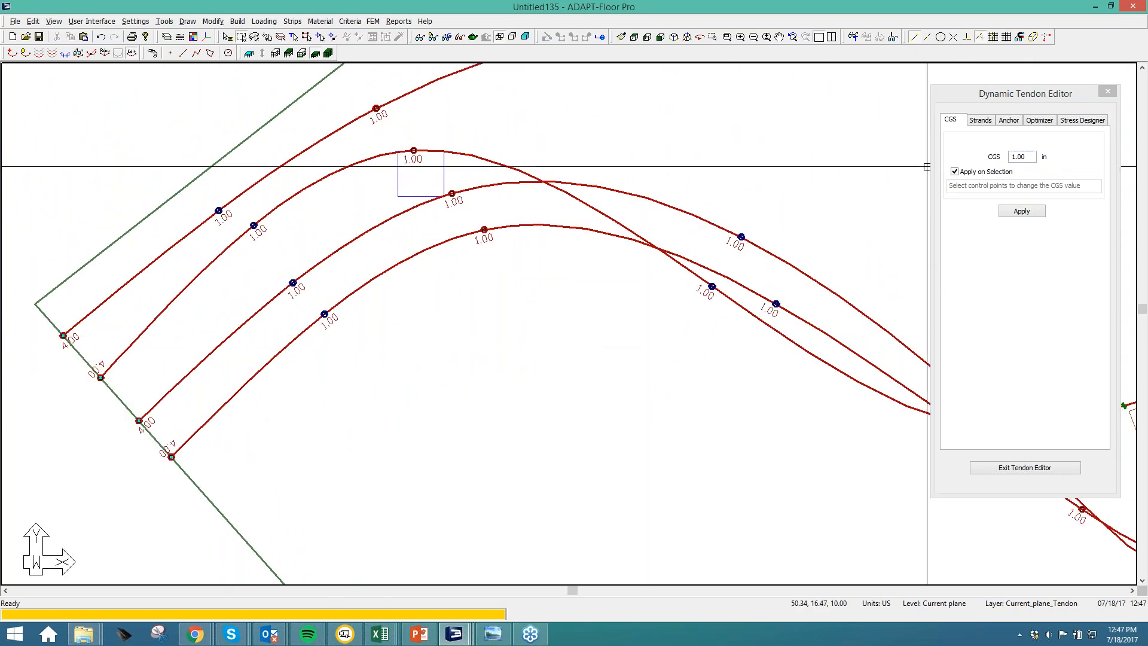
Apply a CGS of 1.50 in to the lowest tendon's first-span low point and the three crossing tendons' low points after the left column
{"action": "double_click", "coordinate": [1027, 158]}
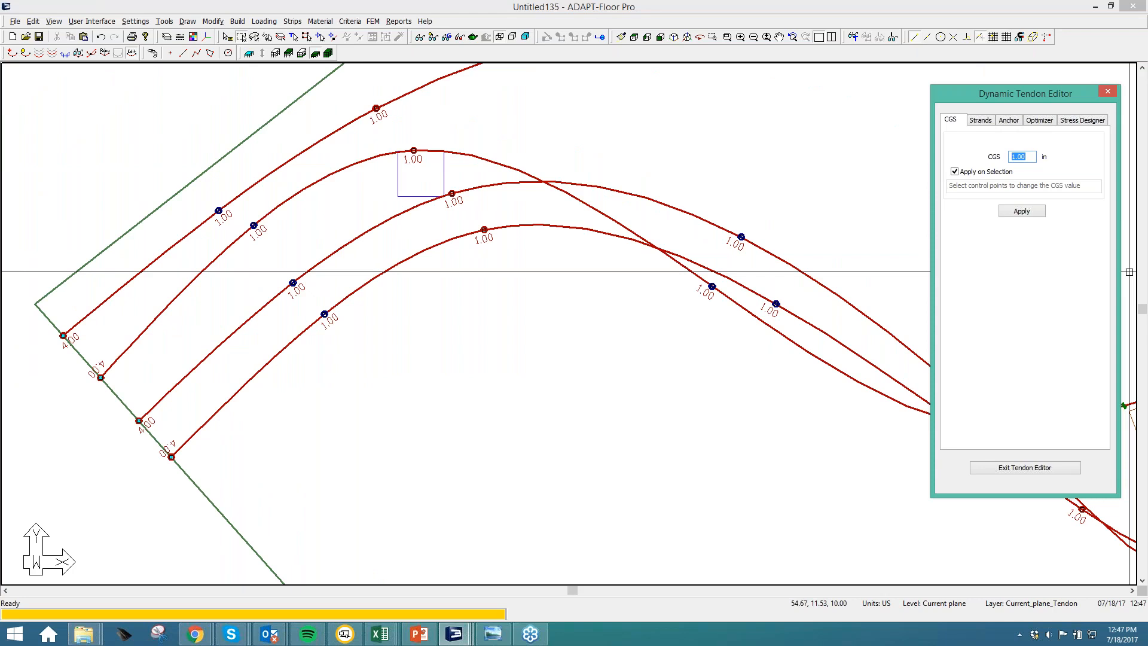
{"action": "left_click", "coordinate": [1018, 156]}
{"action": "left_click", "coordinate": [1011, 212]}
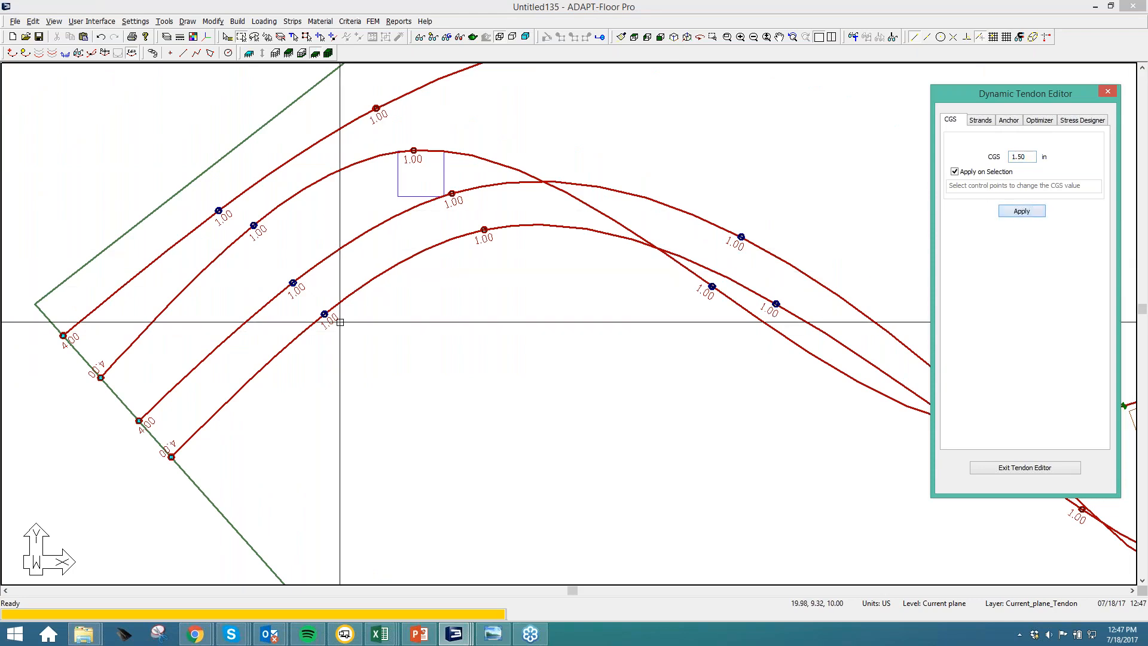
{"action": "left_click", "coordinate": [323, 314]}
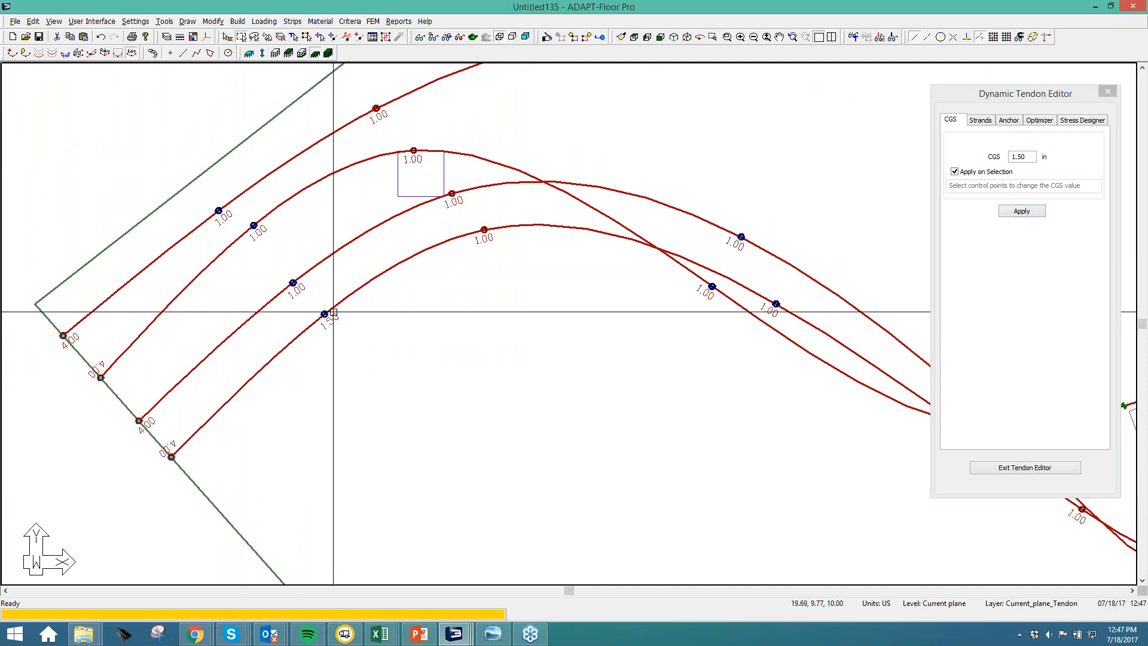
{"action": "middle_click_drag", "start_coordinate": [658, 349], "coordinate": [392, 341]}
{"action": "left_click_drag", "start_coordinate": [537, 365], "coordinate": [408, 171]}
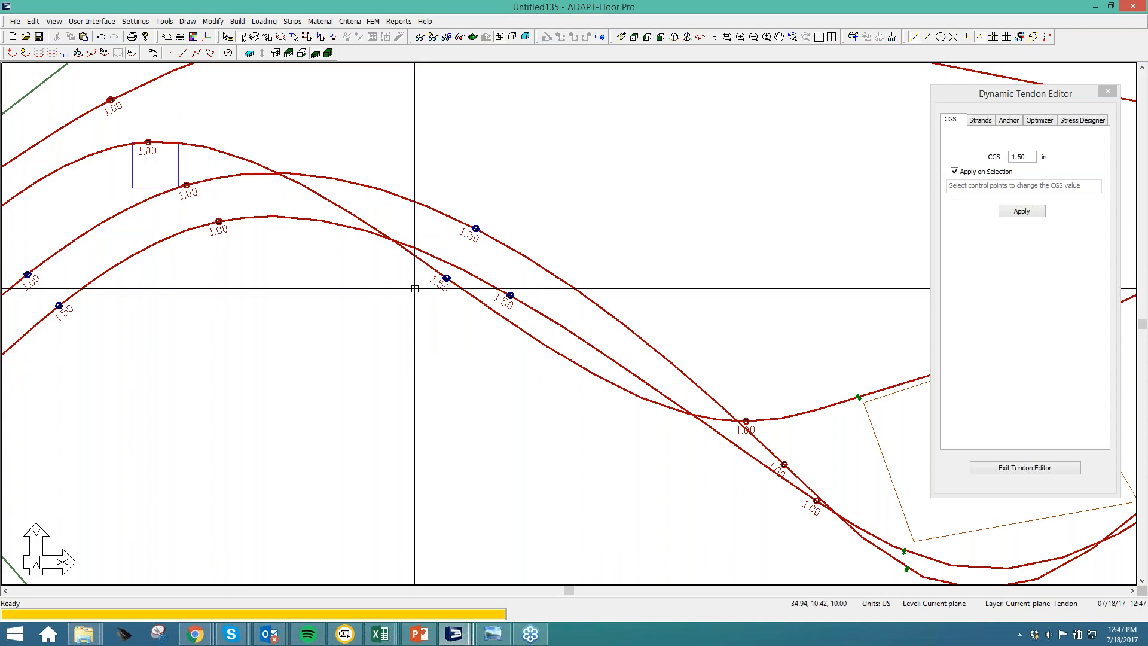
Apply the 1.50 in CGS to the four tendons' low points between the right column and the right slab edge
{"action": "scroll", "coordinate": [454, 257], "scroll_direction": "down", "scroll_amount": 1}
{"action": "scroll", "coordinate": [454, 257], "scroll_direction": "down", "scroll_amount": 1}
{"action": "middle_click_drag", "start_coordinate": [511, 312], "coordinate": [410, 329]}
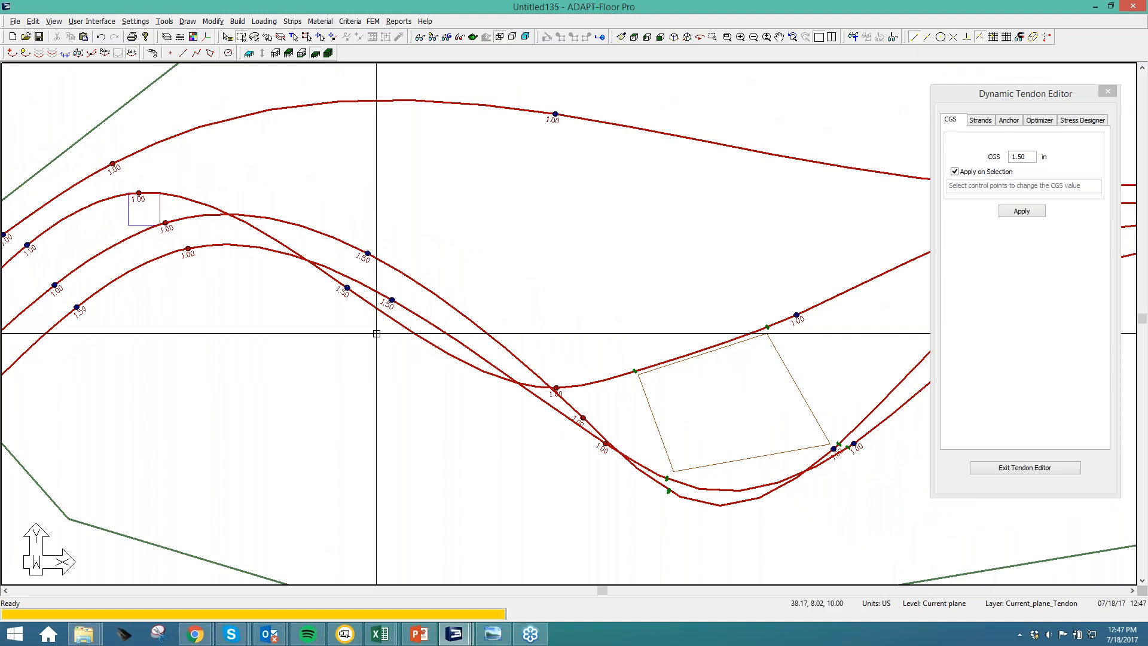
{"action": "middle_click_drag", "start_coordinate": [661, 341], "coordinate": [287, 348]}
{"action": "middle_click_drag", "start_coordinate": [617, 328], "coordinate": [275, 390]}
{"action": "mouse_move", "coordinate": [503, 358]}
{"action": "left_mouse_down"}
{"action": "mouse_move", "coordinate": [436, 269]}
{"action": "mouse_move", "coordinate": [434, 235]}
{"action": "left_mouse_up"}
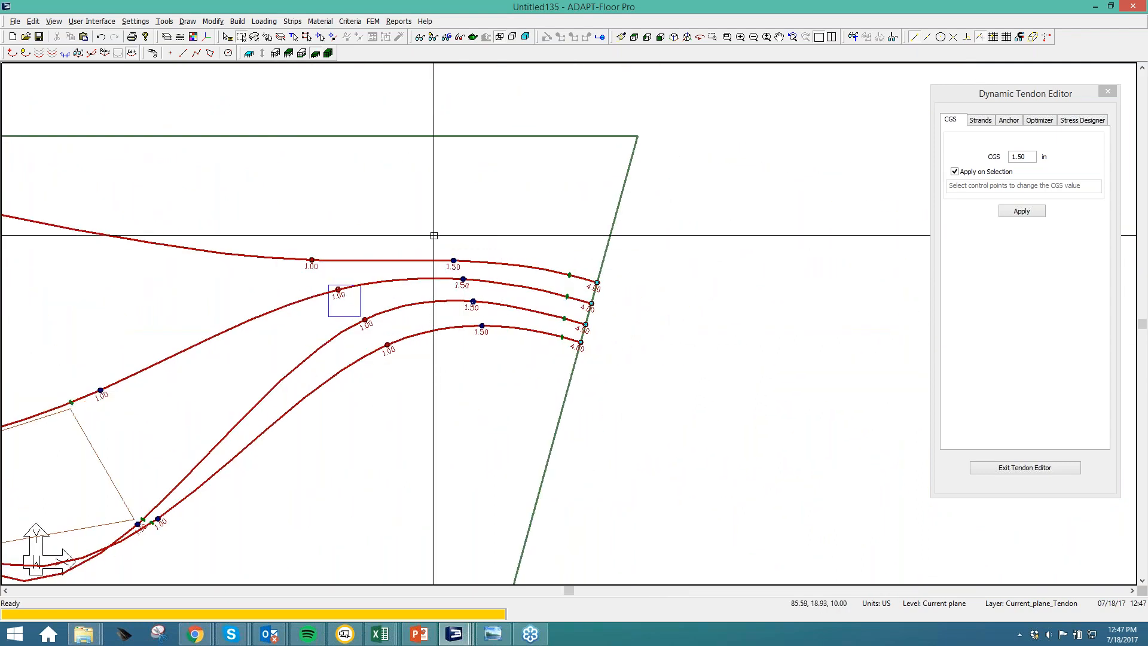
Set the CGS to 1.00 in and apply it to the four low points between the right column and slab edge
{"action": "double_click", "coordinate": [1019, 156]}
{"action": "type", "text": "1.00"}
{"action": "left_click", "coordinate": [1021, 211]}
{"action": "left_click_drag", "start_coordinate": [504, 354], "coordinate": [437, 239]}
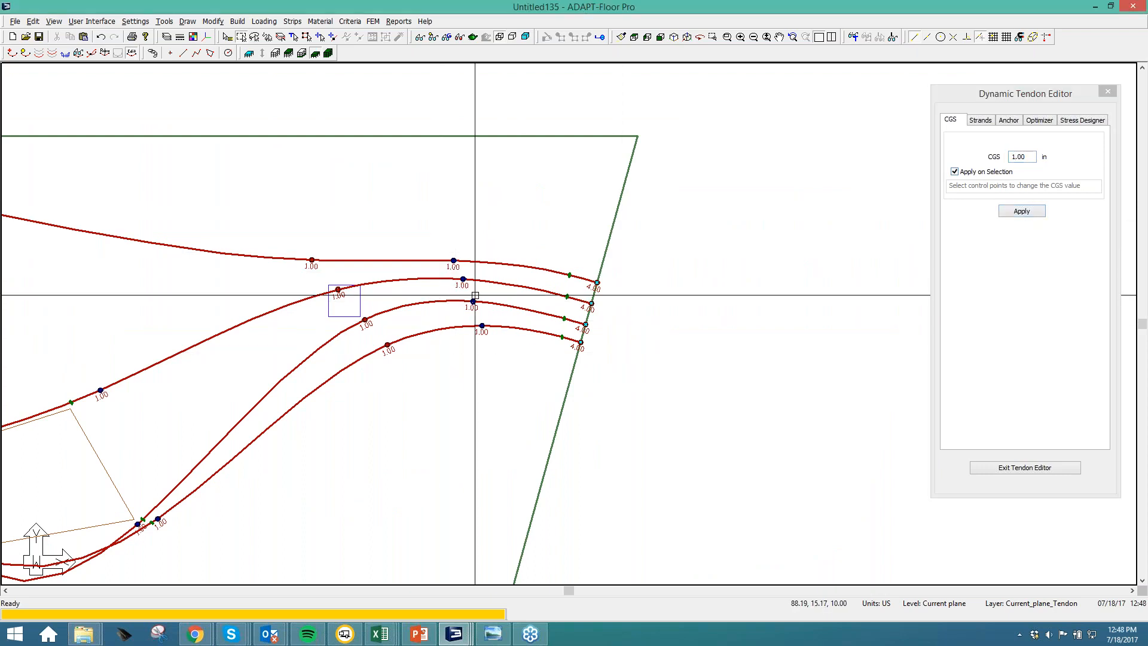
Display the strand counts at the left slab edge and apply 4 strands to all four tendons
{"action": "left_click", "coordinate": [981, 120]}
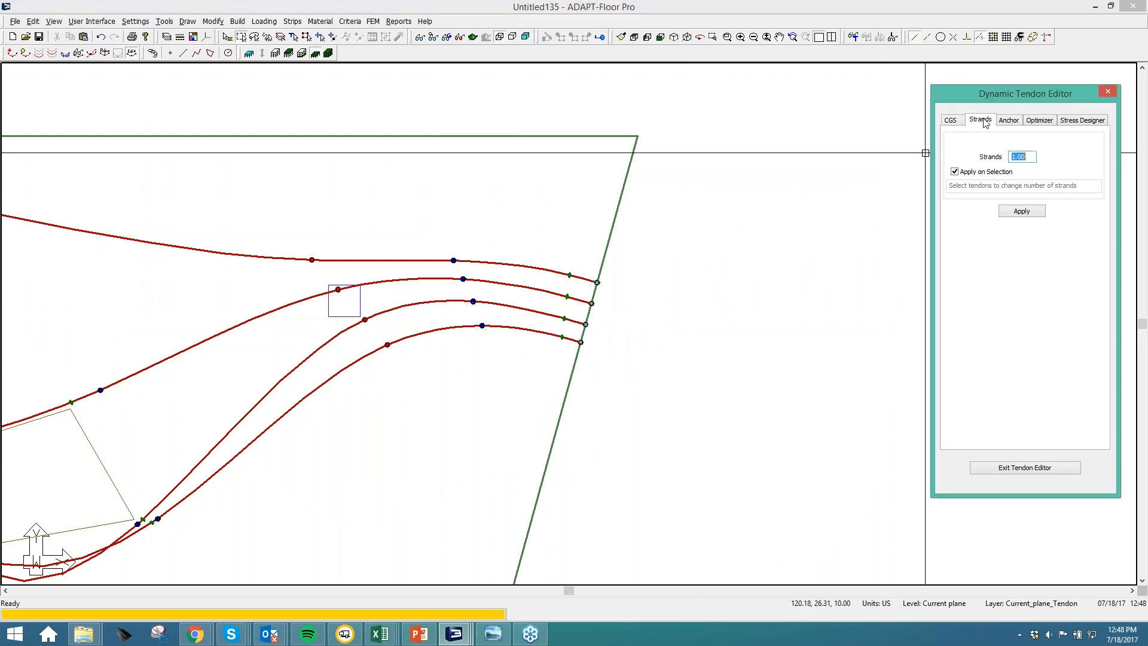
{"action": "scroll", "coordinate": [810, 278], "scroll_direction": "up", "scroll_amount": 4}
{"action": "middle_click_drag", "start_coordinate": [151, 323], "coordinate": [669, 244]}
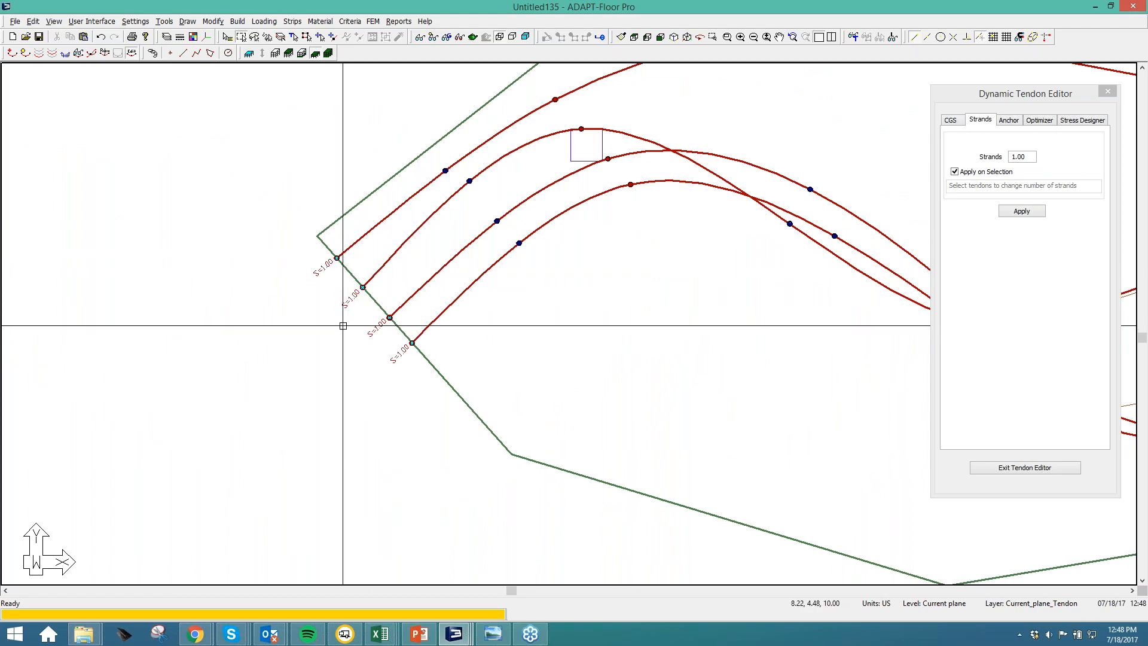
{"action": "scroll", "coordinate": [342, 326], "scroll_direction": "up", "scroll_amount": 3}
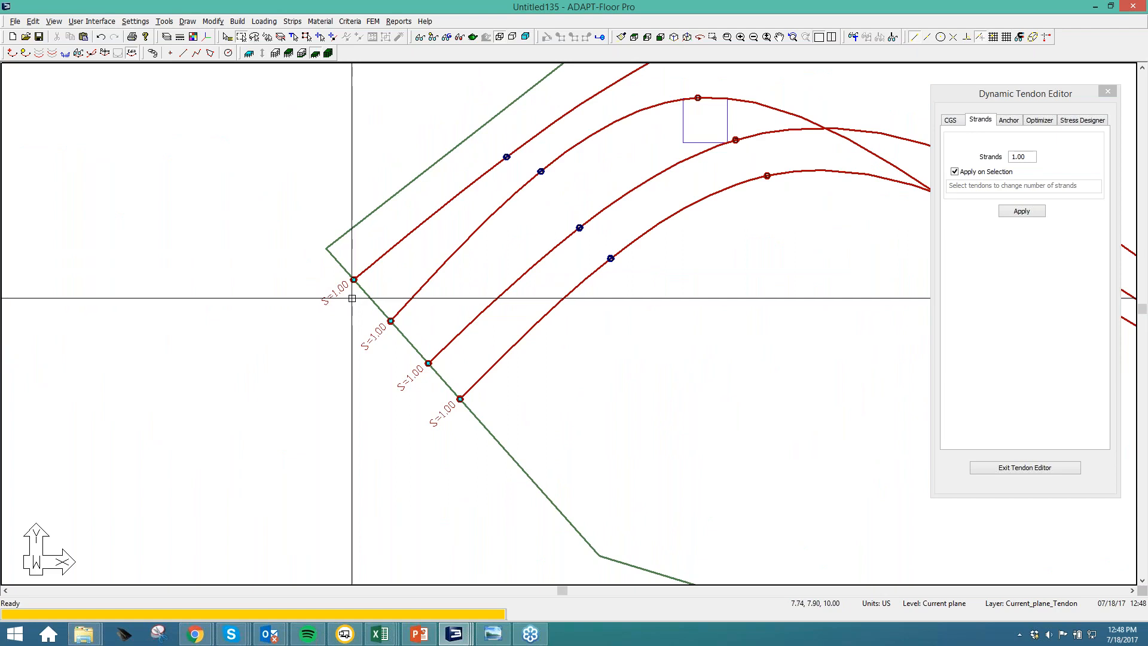
{"action": "left_click", "coordinate": [987, 162]}
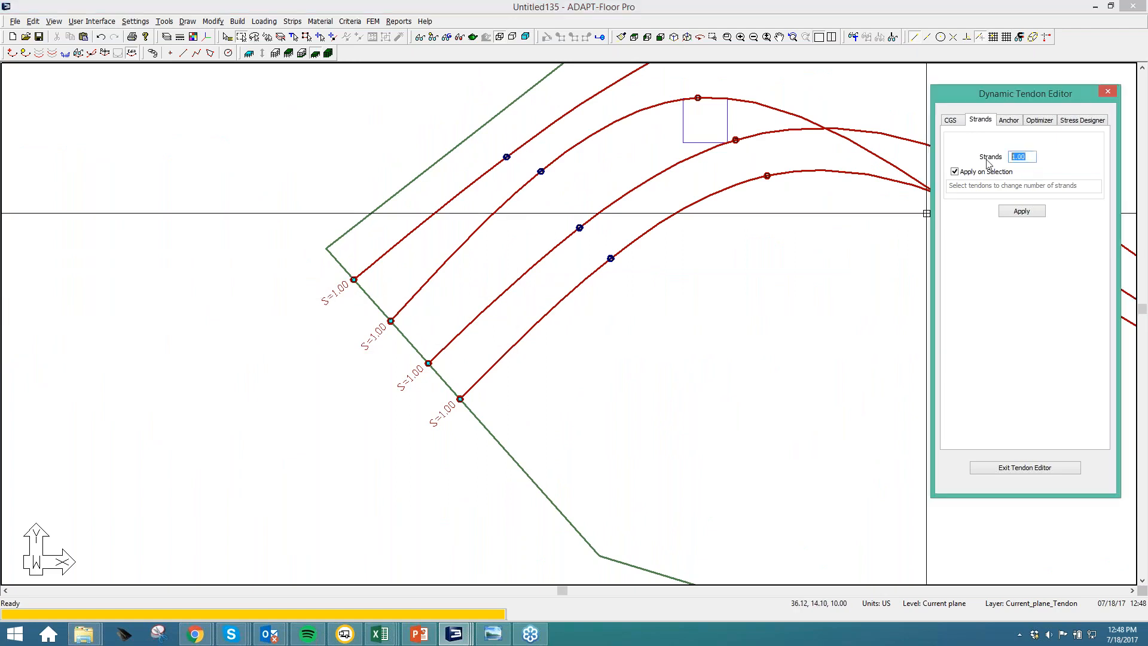
{"action": "type", "text": "4"}
{"action": "left_click", "coordinate": [1022, 211]}
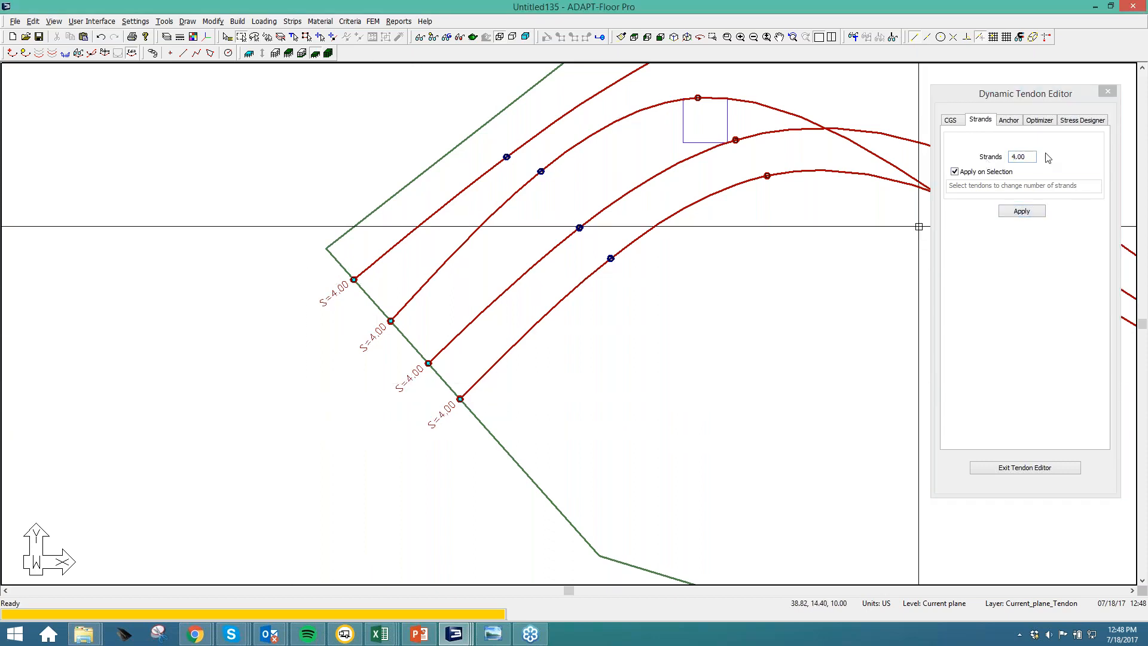
Apply 2 strands to the second tendon from the top at the left slab edge
{"action": "double_click", "coordinate": [1014, 156]}
{"action": "type", "text": "2"}
{"action": "left_click", "coordinate": [1021, 211]}
{"action": "left_click", "coordinate": [390, 322]}
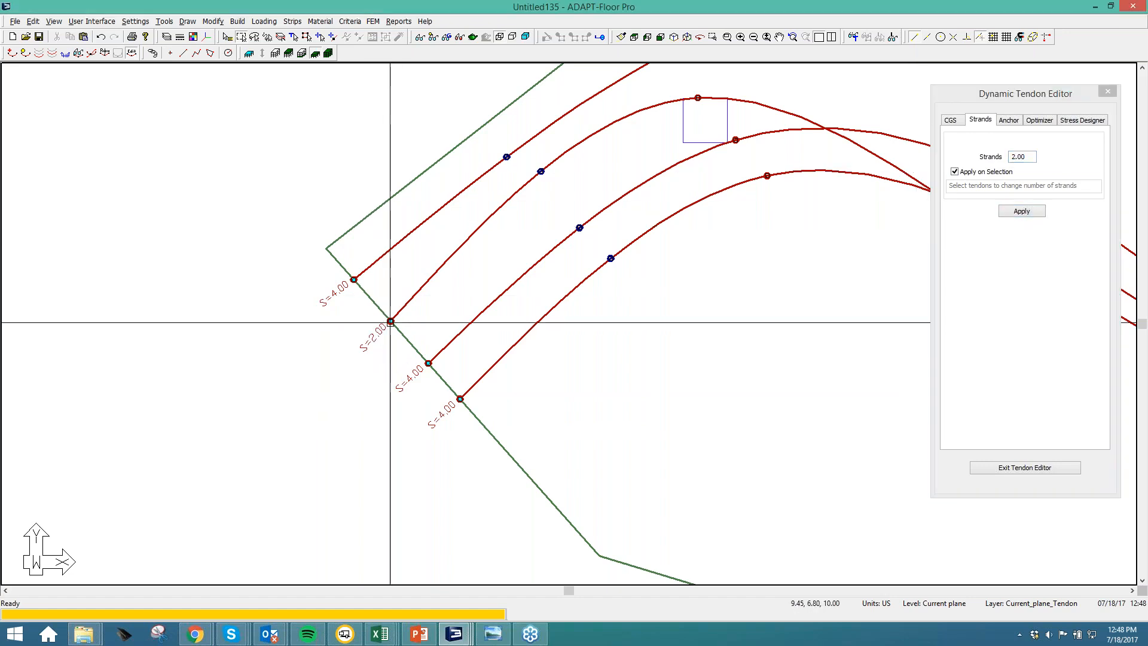
Apply a 60-degree anchor angle to the lowest tendon's end at the left slab edge and exit the tendon editor
{"action": "middle_click_drag", "start_coordinate": [379, 356], "coordinate": [293, 382]}
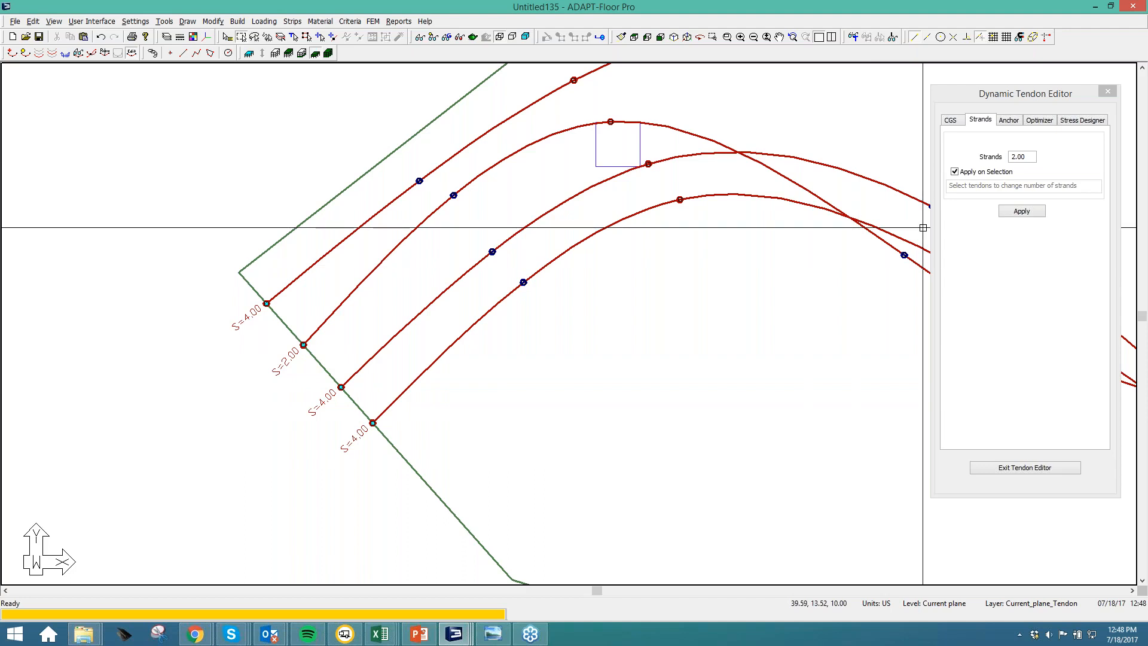
{"action": "left_click", "coordinate": [1013, 121]}
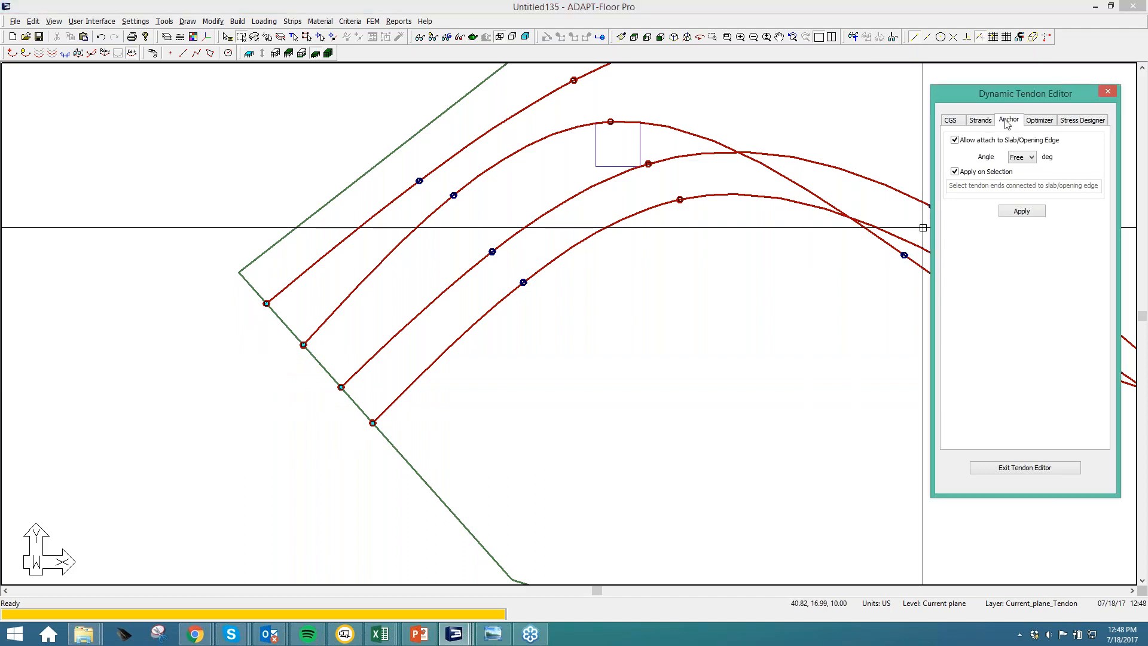
{"action": "left_click", "coordinate": [1025, 160]}
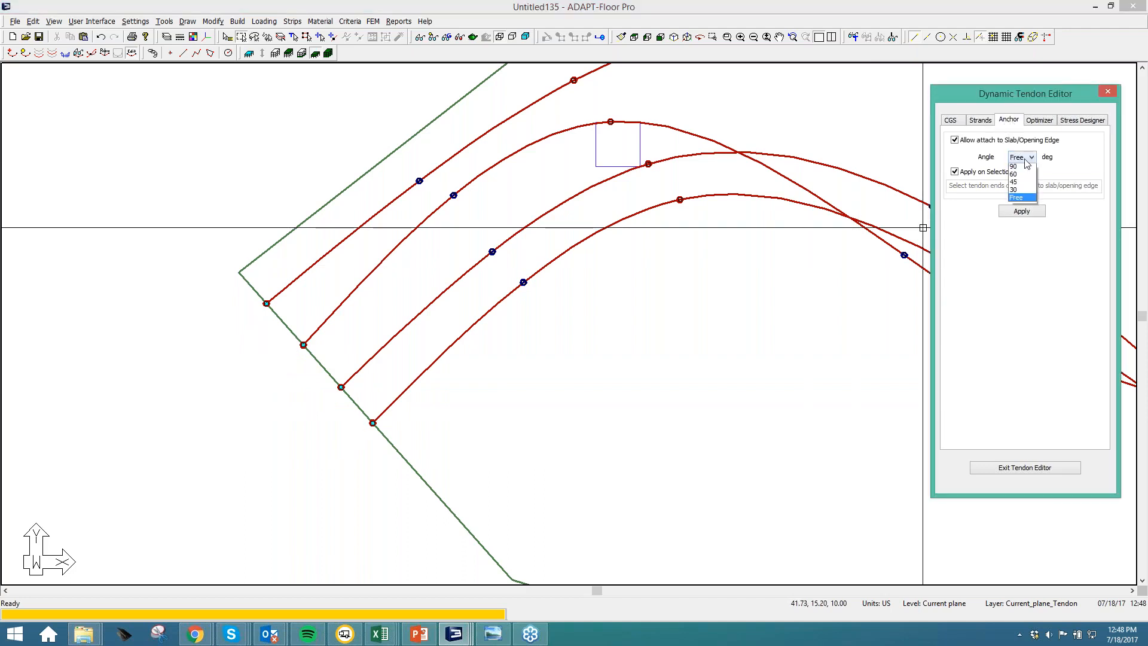
{"action": "left_click", "coordinate": [1018, 175]}
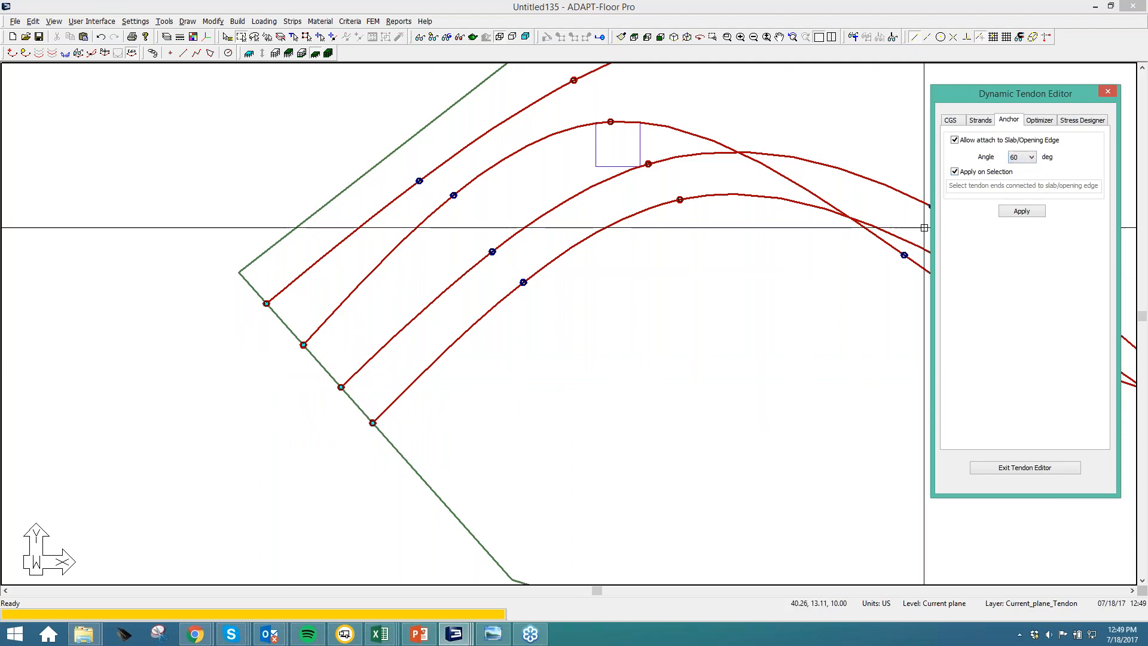
{"action": "left_click", "coordinate": [1021, 211]}
{"action": "left_click", "coordinate": [373, 423]}
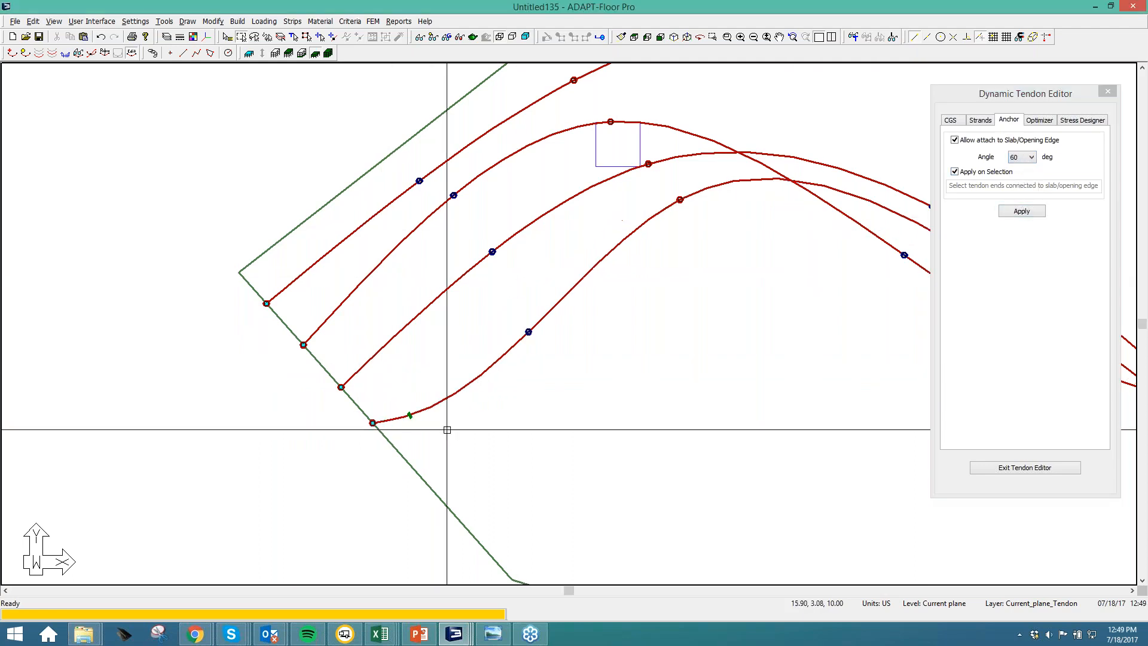
{"action": "middle_click_drag", "start_coordinate": [368, 387], "coordinate": [226, 423]}
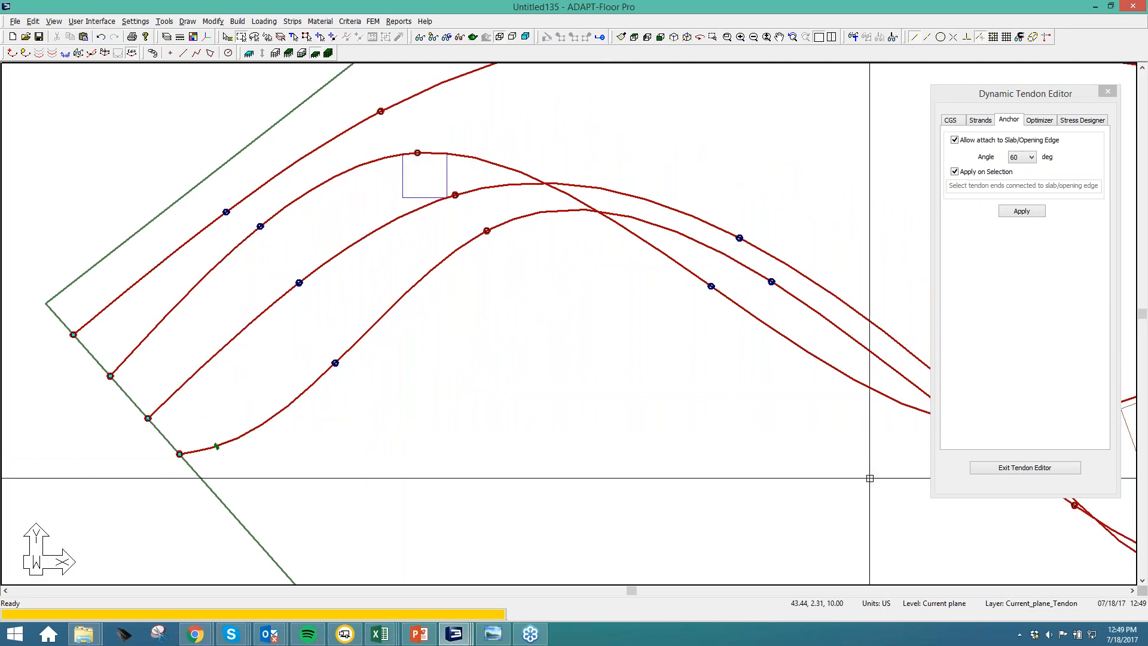
{"action": "left_click", "coordinate": [1010, 469]}
{"action": "middle_click_drag", "start_coordinate": [658, 435], "coordinate": [394, 364]}
{"action": "scroll", "coordinate": [571, 405], "scroll_direction": "down", "scroll_amount": 8}
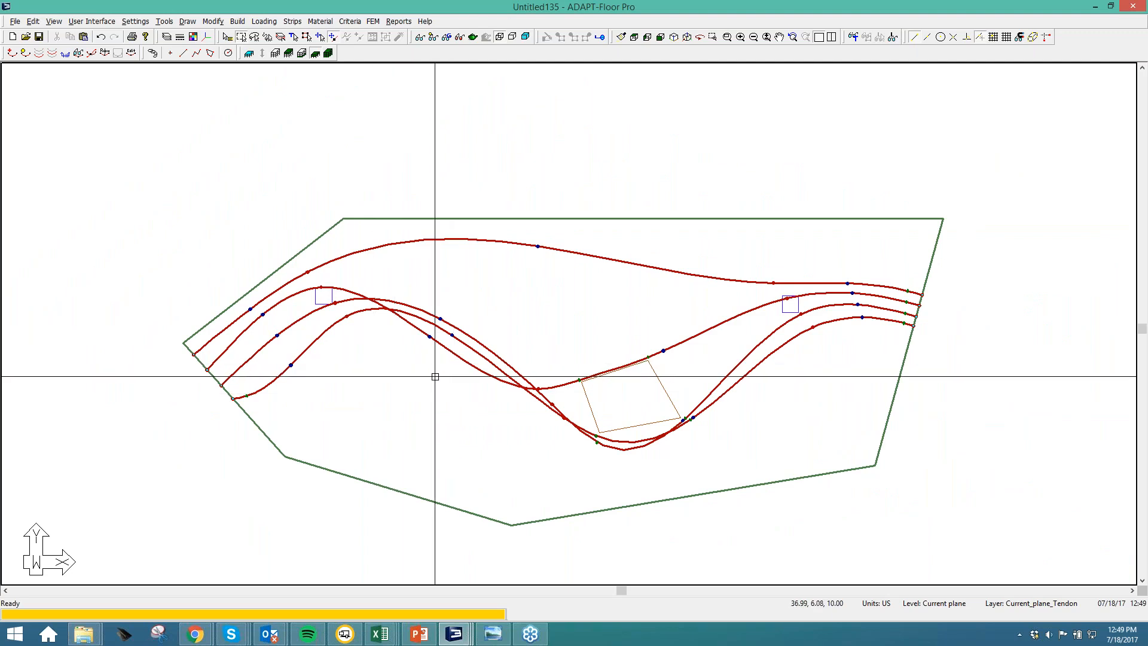
Switch to the Tendons-model2.adm model and select all of its support lines by type
{"action": "mouse_move", "coordinate": [454, 638]}
{"action": "left_click", "coordinate": [447, 573]}
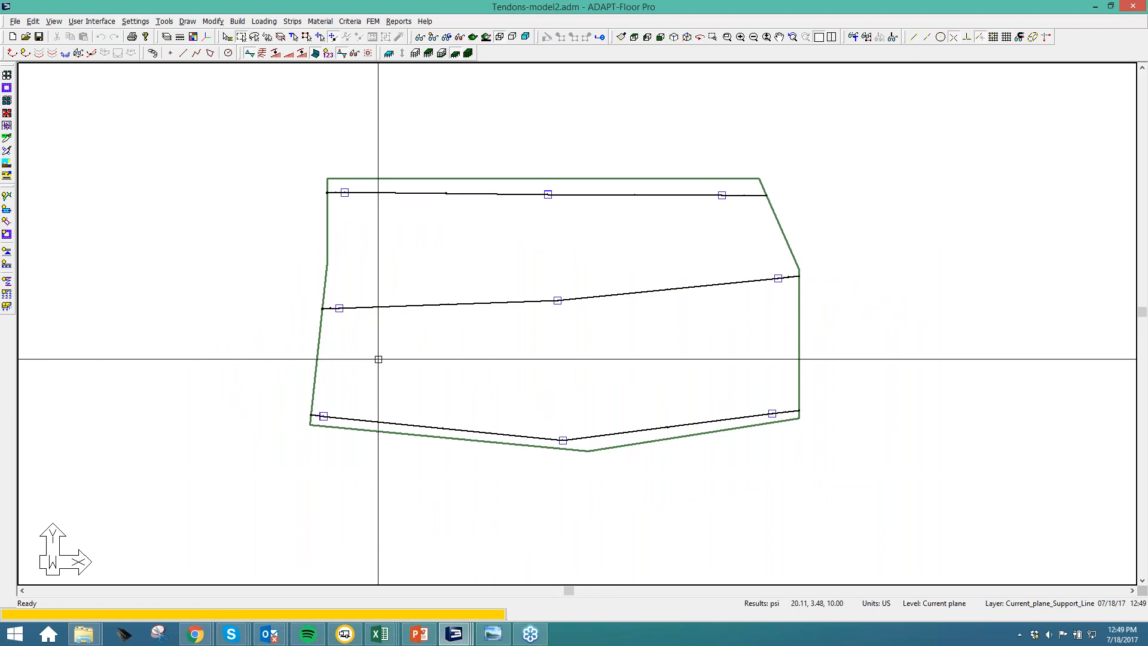
{"action": "scroll", "coordinate": [377, 358], "scroll_direction": "up", "scroll_amount": 1}
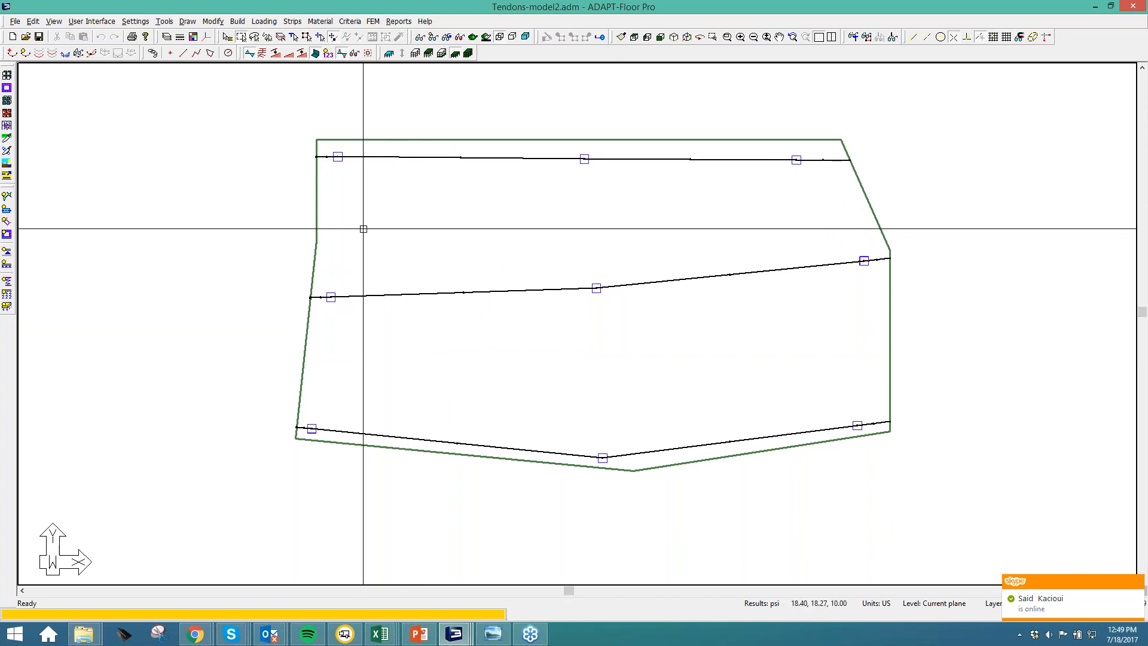
{"action": "left_click", "coordinate": [293, 37]}
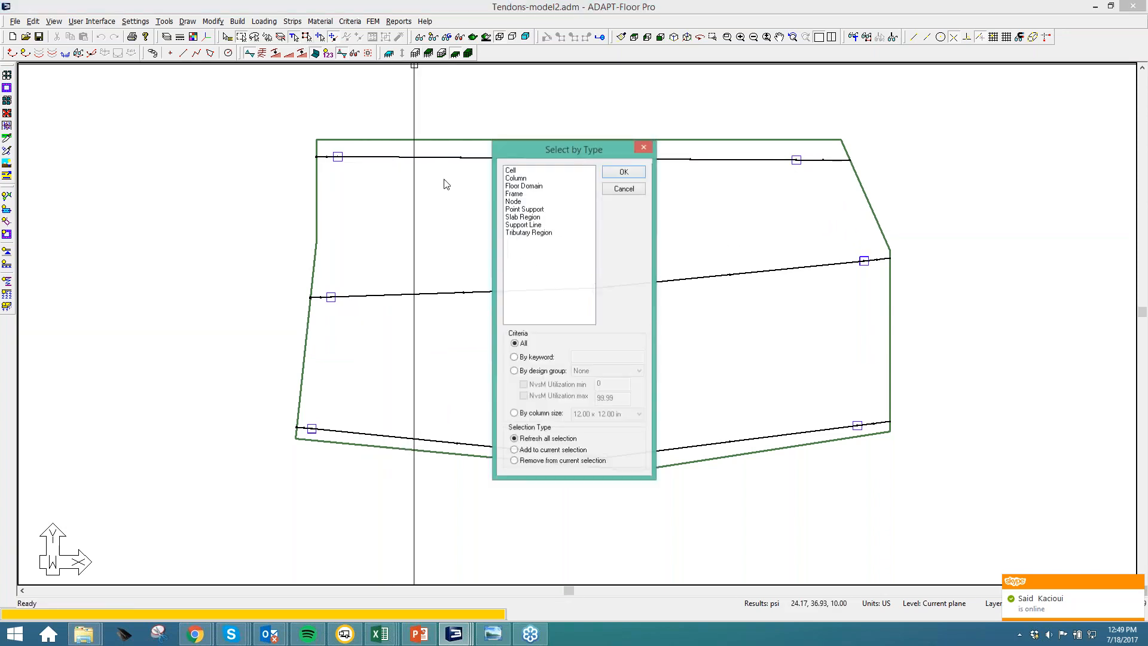
{"action": "left_click", "coordinate": [534, 226]}
{"action": "left_click", "coordinate": [622, 173]}
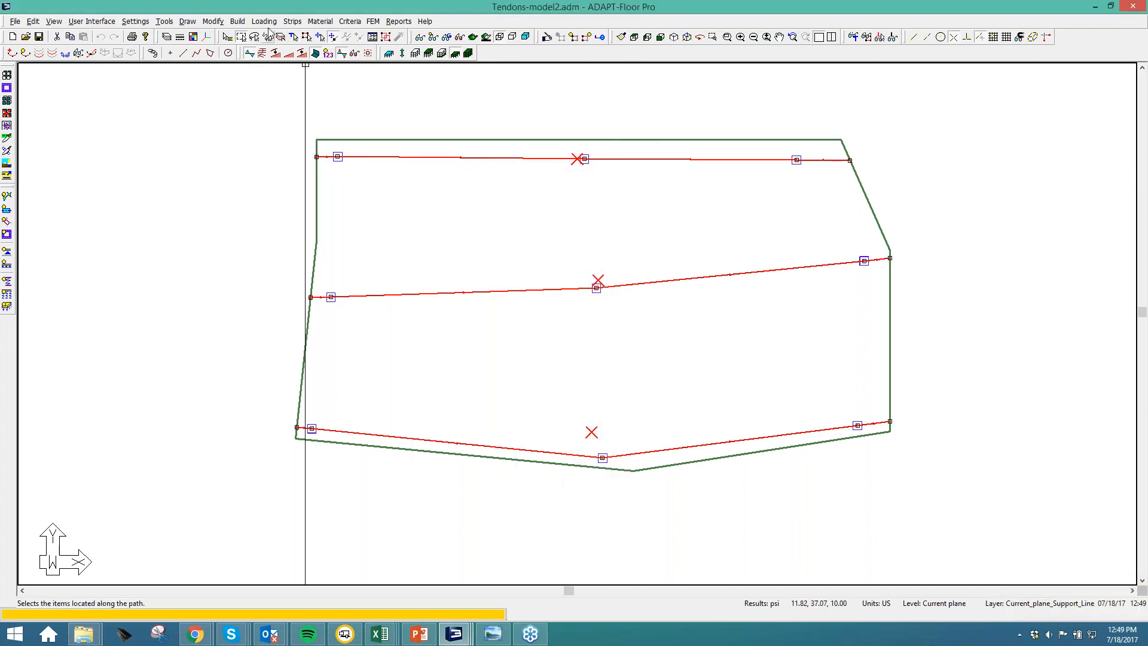
Map banded tendons along the selected support lines, using an entered tributary width of 20 ft instead of the design strip width
{"action": "left_click", "coordinate": [294, 23]}
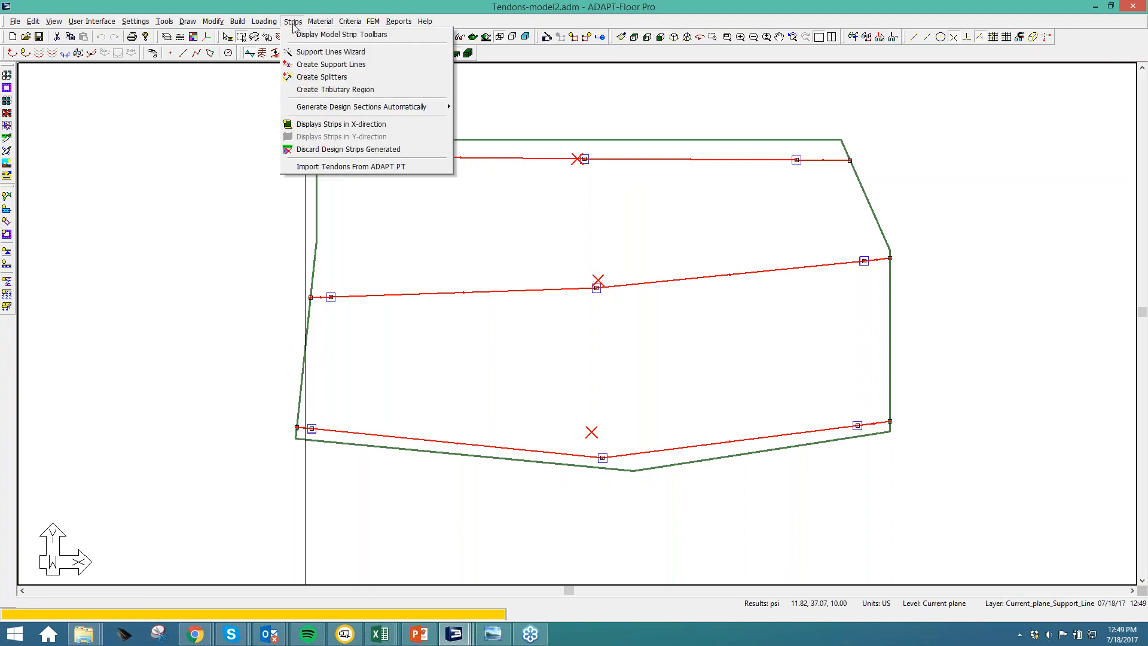
{"action": "left_click", "coordinate": [293, 22]}
{"action": "left_click", "coordinate": [238, 21]}
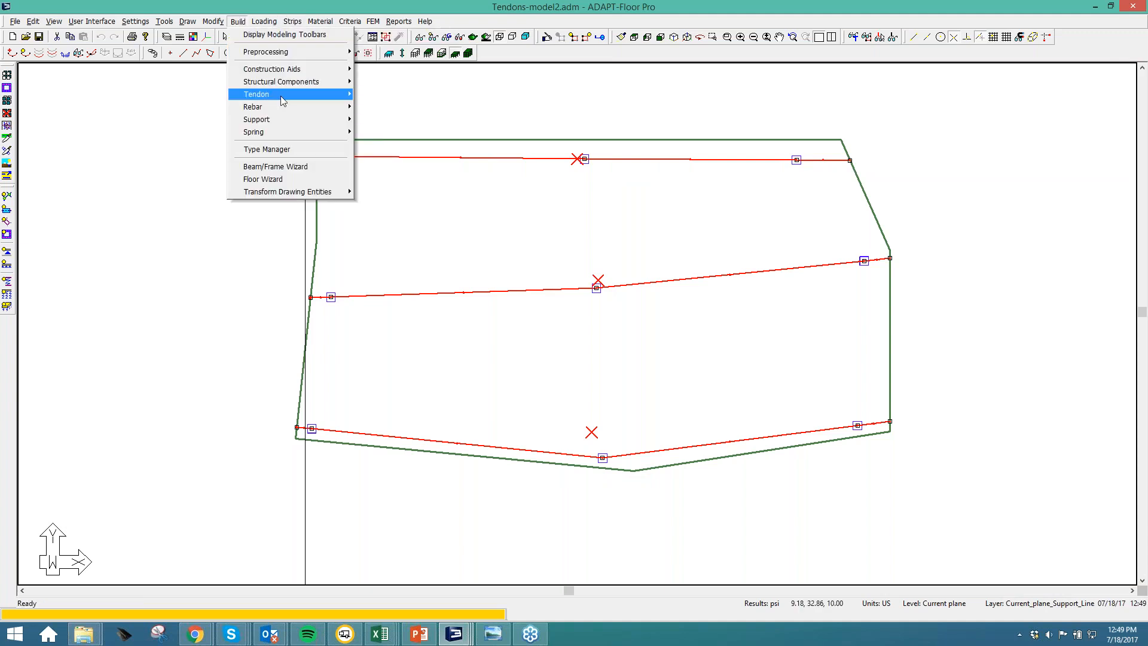
{"action": "mouse_move", "coordinate": [283, 101]}
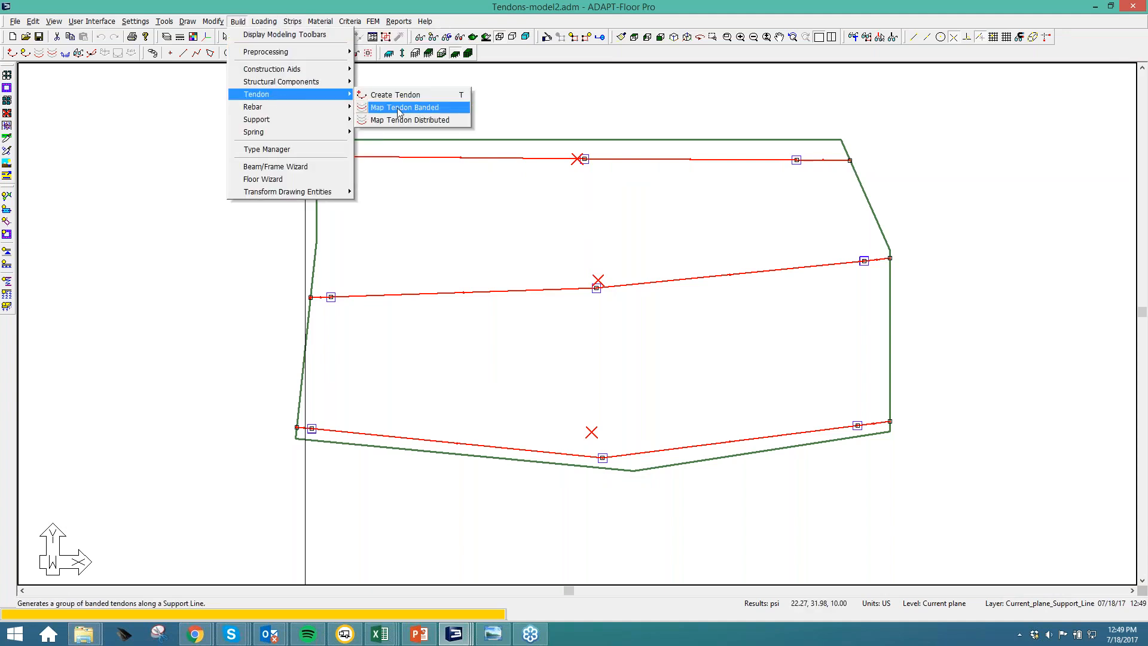
{"action": "left_click", "coordinate": [400, 112]}
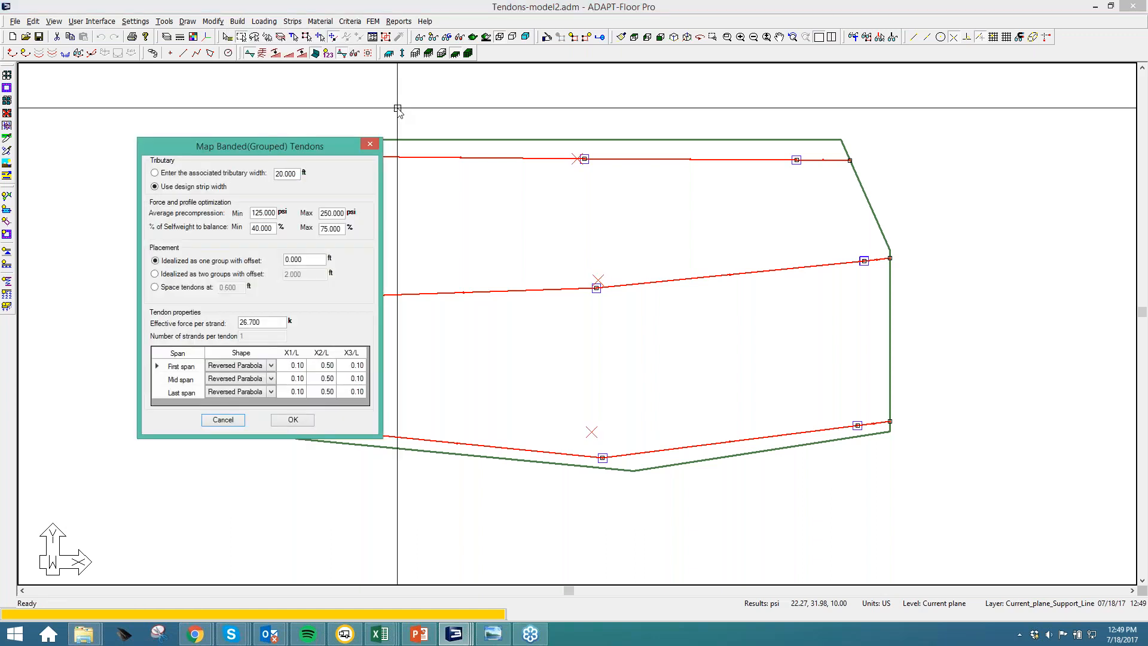
{"action": "left_click_drag", "start_coordinate": [261, 148], "coordinate": [286, 188]}
{"action": "left_click", "coordinate": [192, 213]}
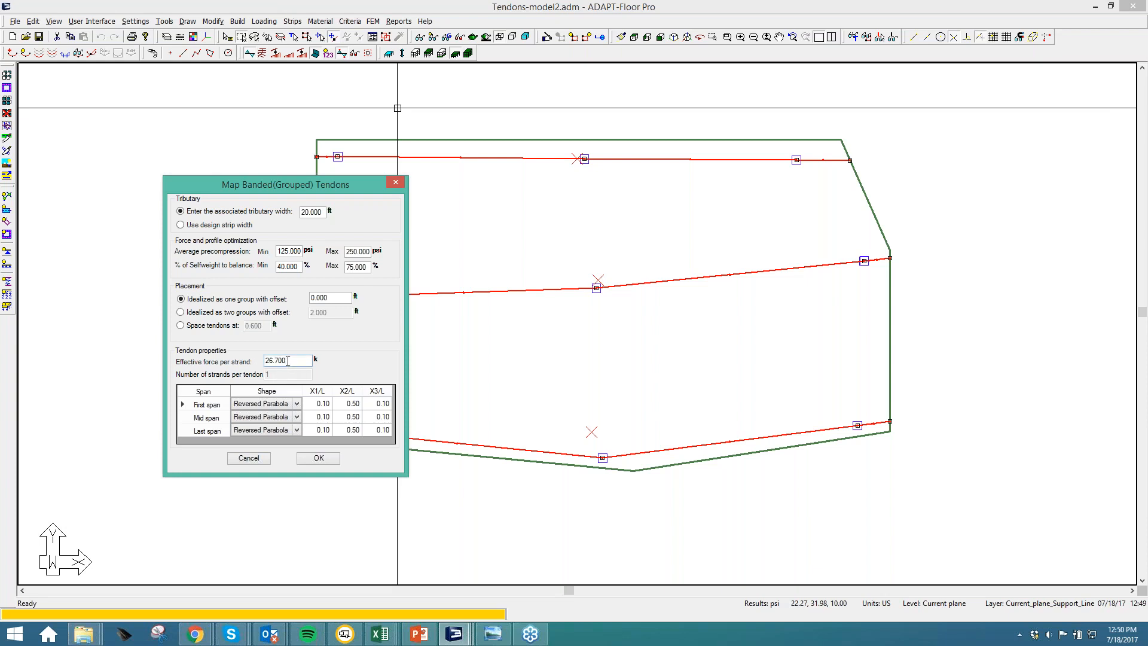
{"action": "left_click", "coordinate": [320, 457]}
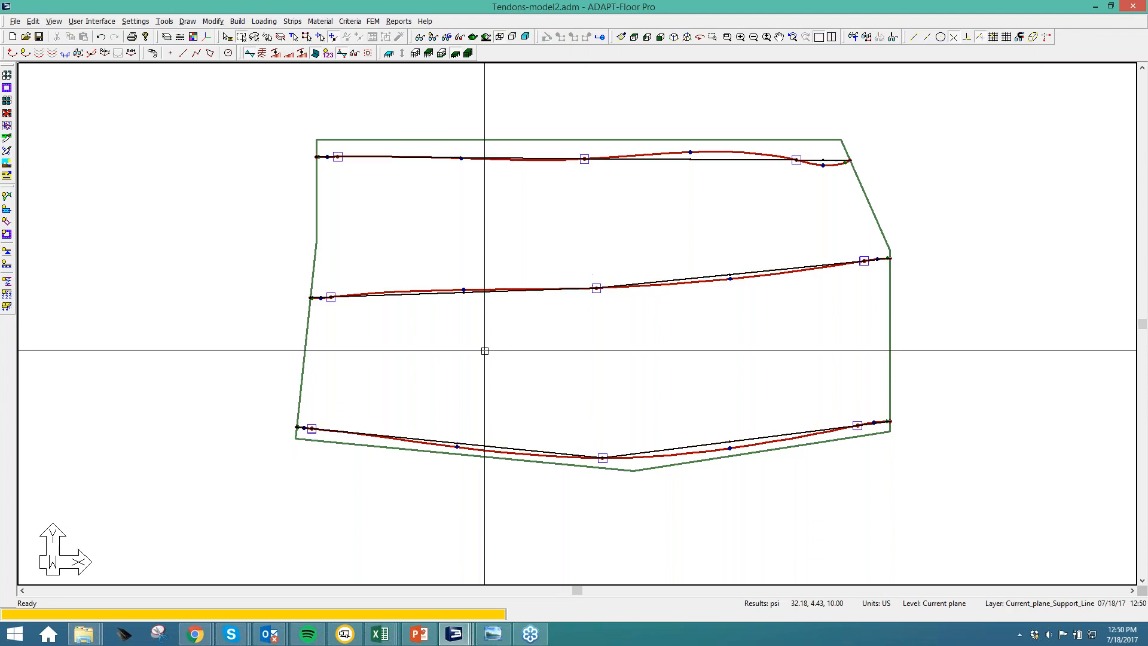
Show only the tendons on the slab and check the number of strands in the middle tendon's properties
{"action": "left_click", "coordinate": [389, 51]}
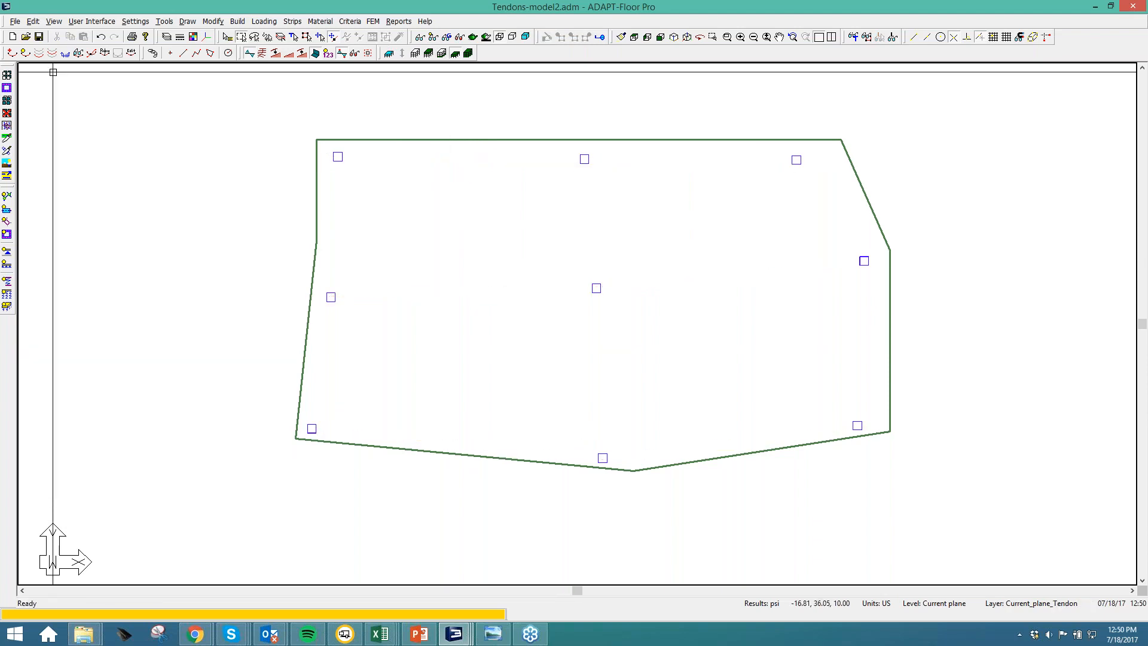
{"action": "left_click", "coordinate": [25, 53]}
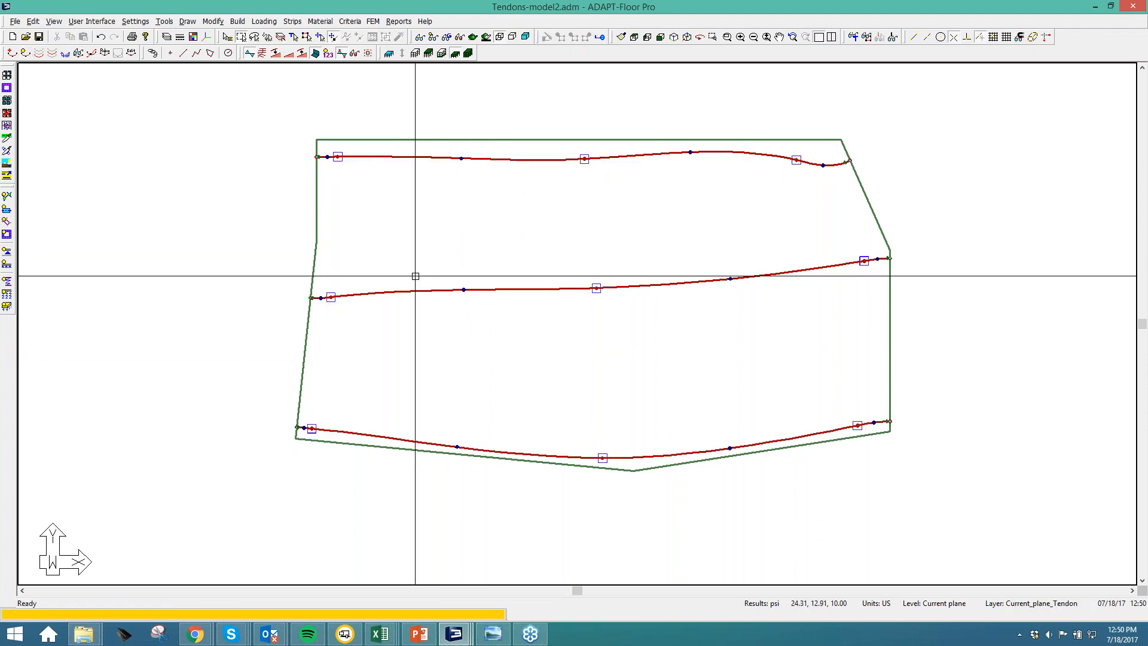
{"action": "left_click", "coordinate": [398, 291]}
{"action": "double_click", "coordinate": [398, 291]}
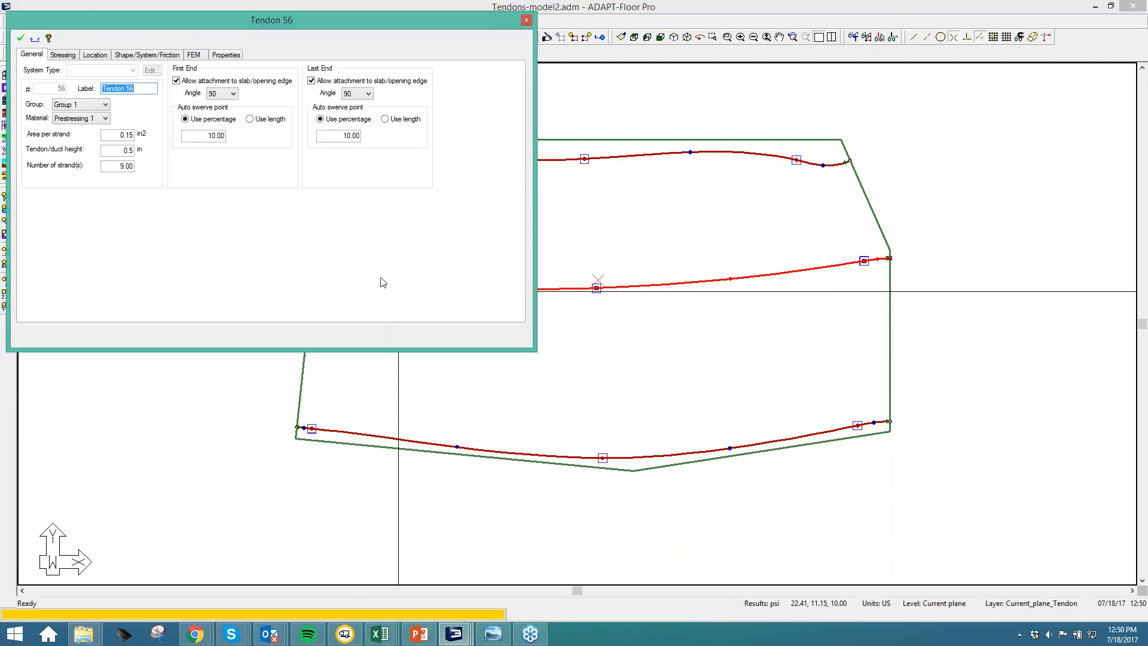
{"action": "double_click", "coordinate": [126, 166]}
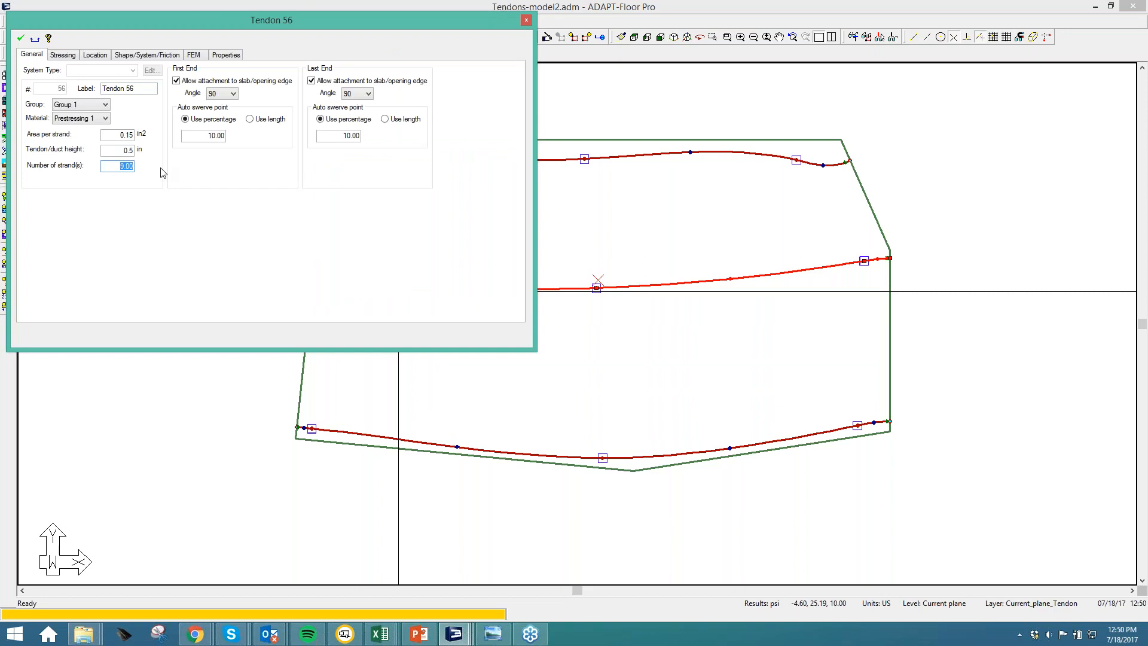
{"action": "left_click", "coordinate": [526, 21]}
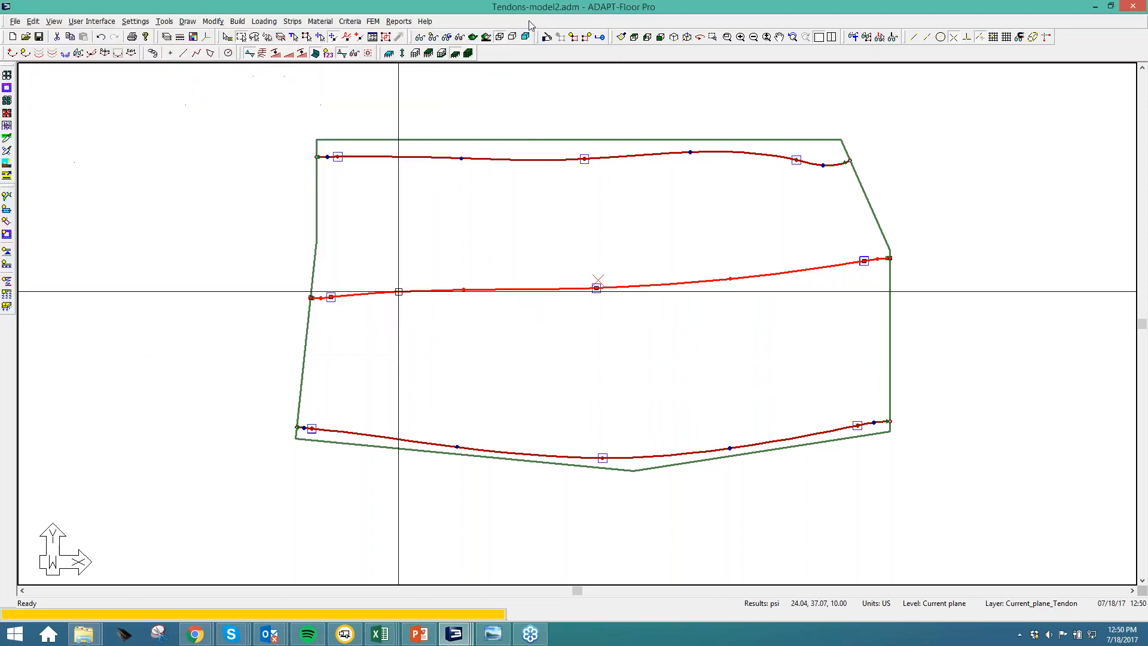
Analyze the structure with the selected load combinations, run the design of the design sections and save the results
{"action": "left_click", "coordinate": [373, 21]}
{"action": "left_click", "coordinate": [412, 126]}
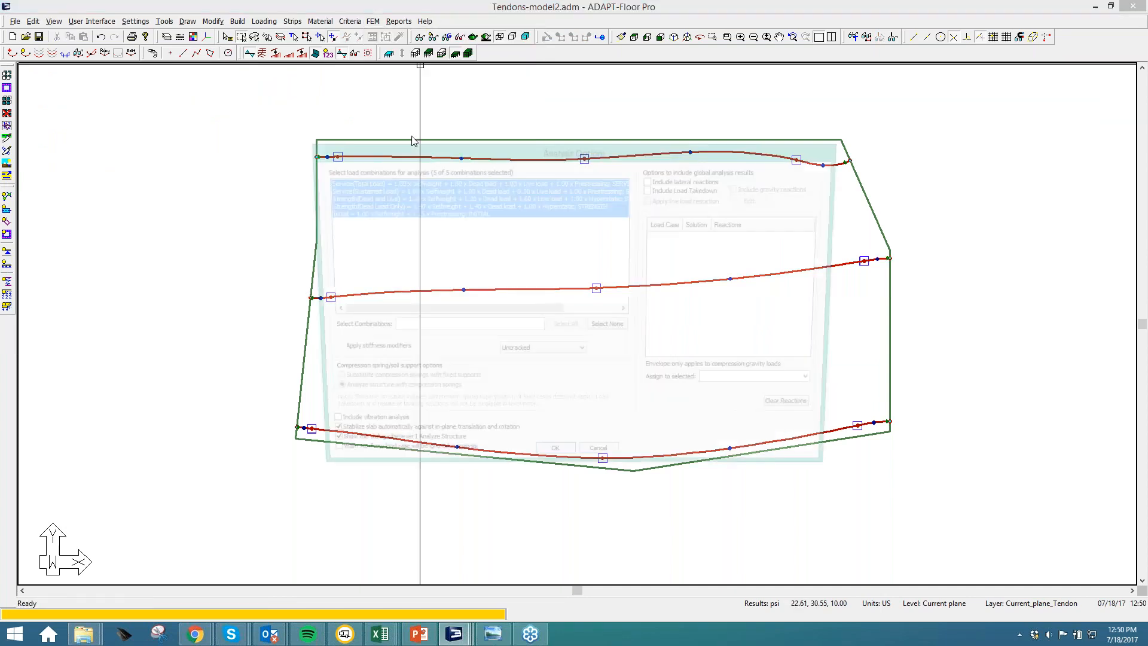
{"action": "left_click", "coordinate": [554, 464]}
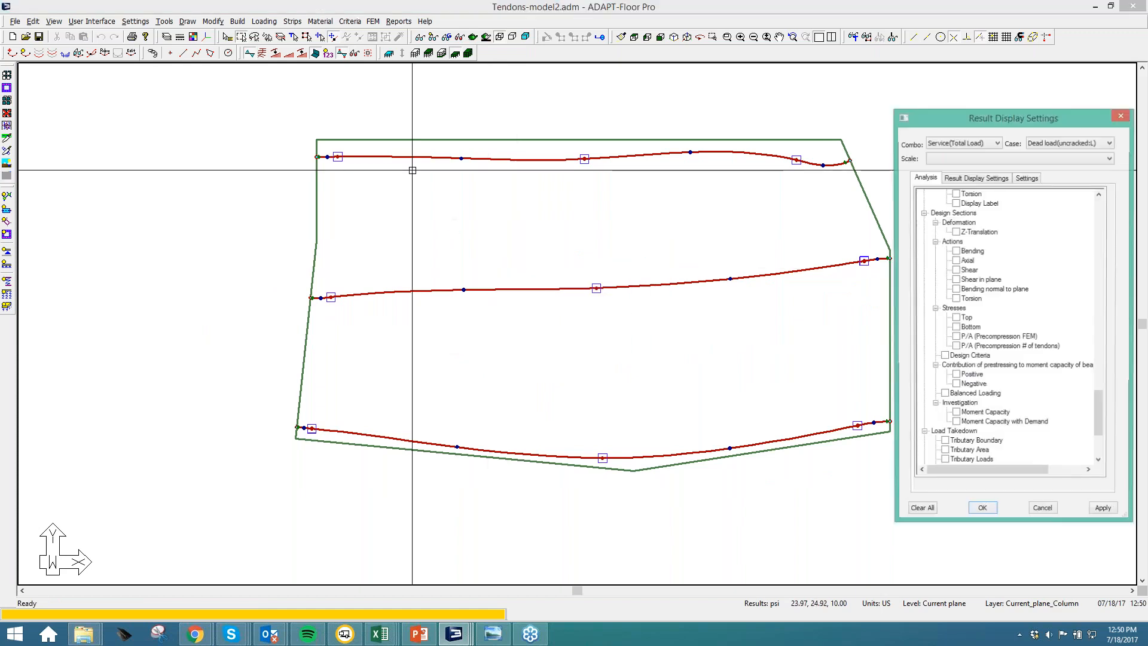
{"action": "left_click", "coordinate": [373, 21]}
{"action": "mouse_move", "coordinate": [411, 177]}
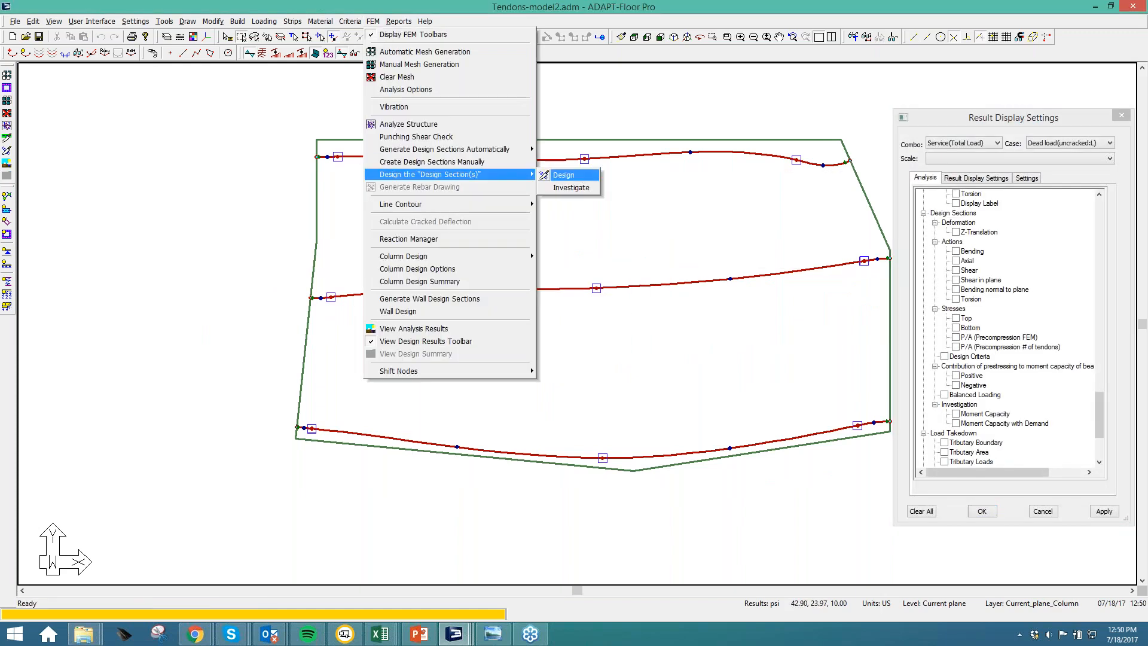
{"action": "left_click", "coordinate": [563, 174]}
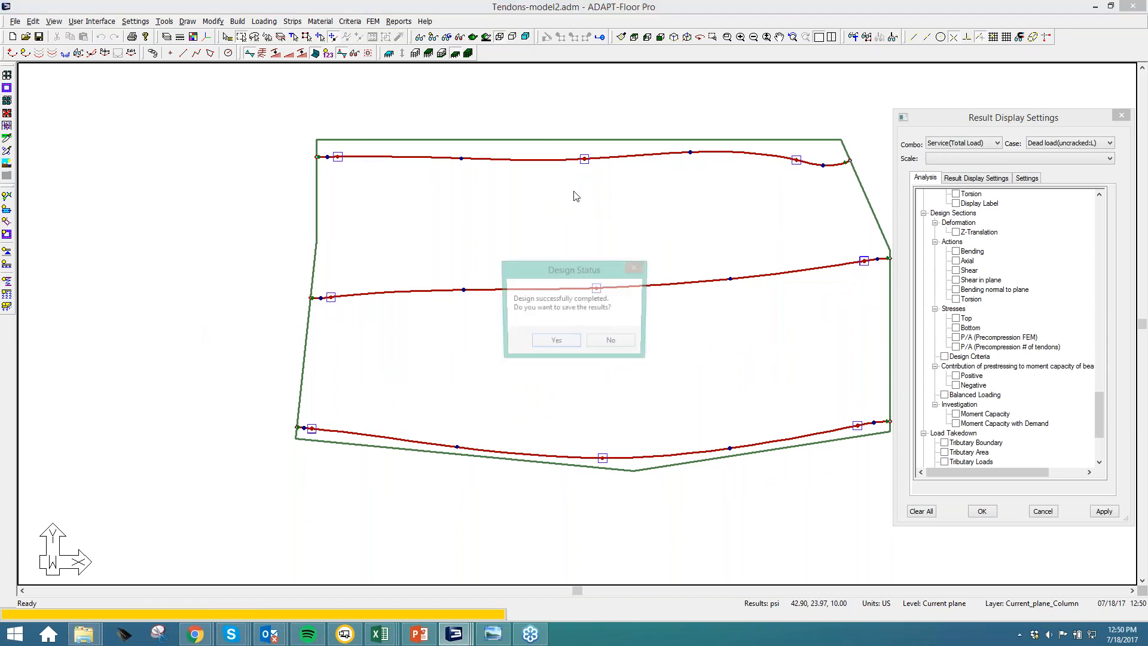
{"action": "left_click", "coordinate": [567, 343]}
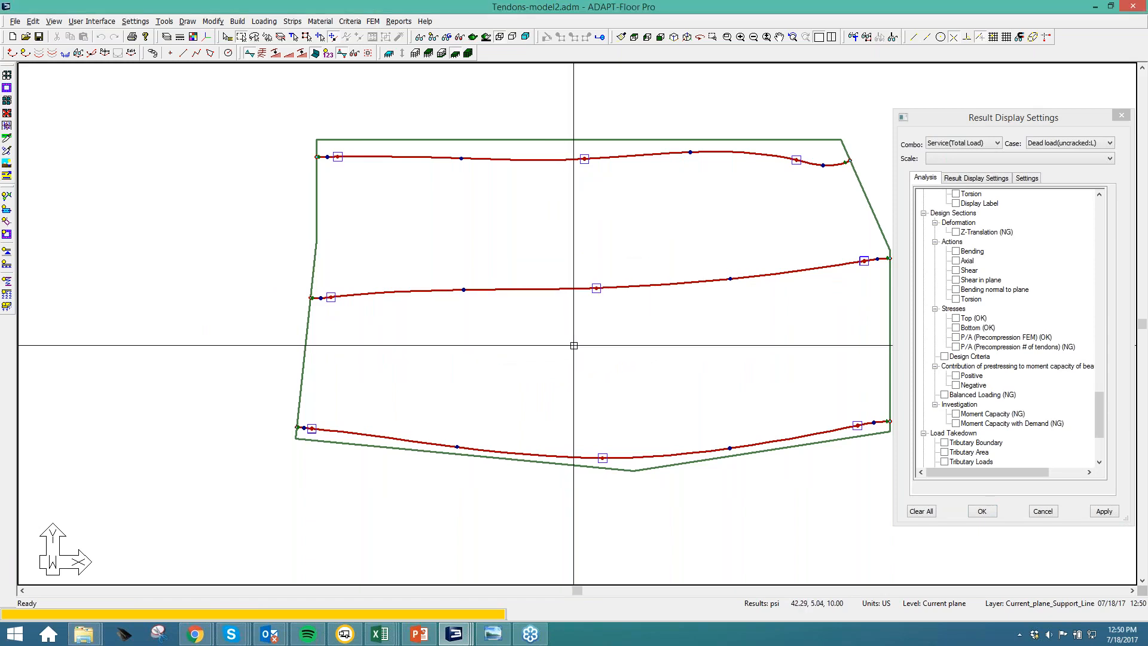
Display the X-direction design strips without tendons and review their top, bottom and P/A (Precompression FEM) stresses
{"action": "left_click", "coordinate": [78, 53]}
{"action": "left_click", "coordinate": [262, 54]}
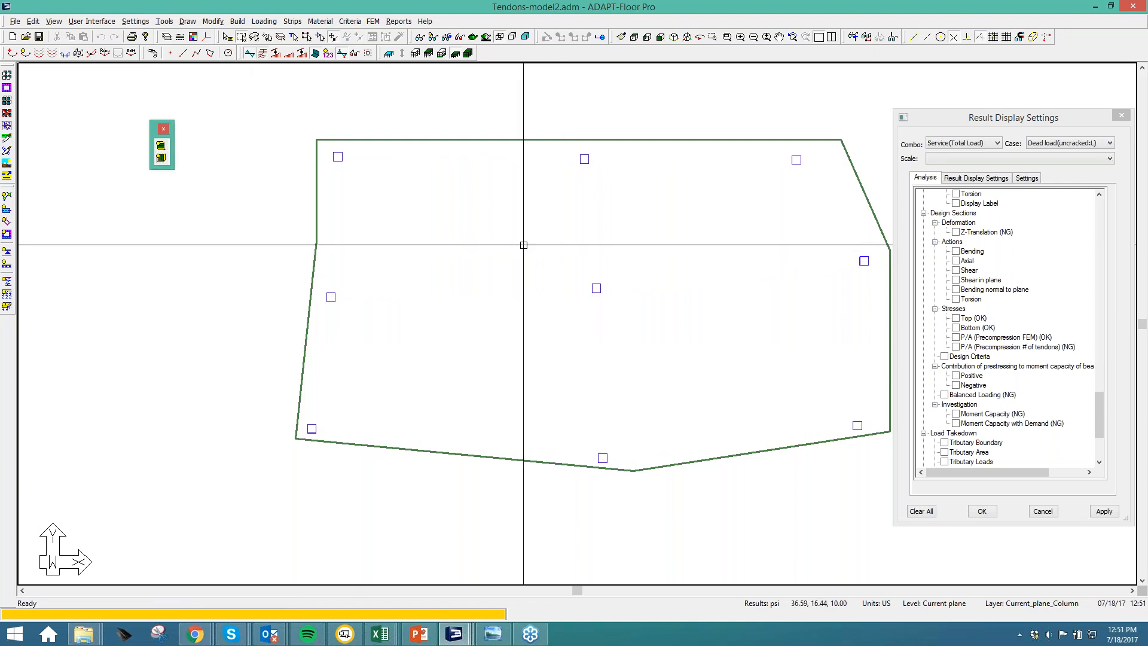
{"action": "left_click", "coordinate": [162, 146]}
{"action": "left_click", "coordinate": [954, 320]}
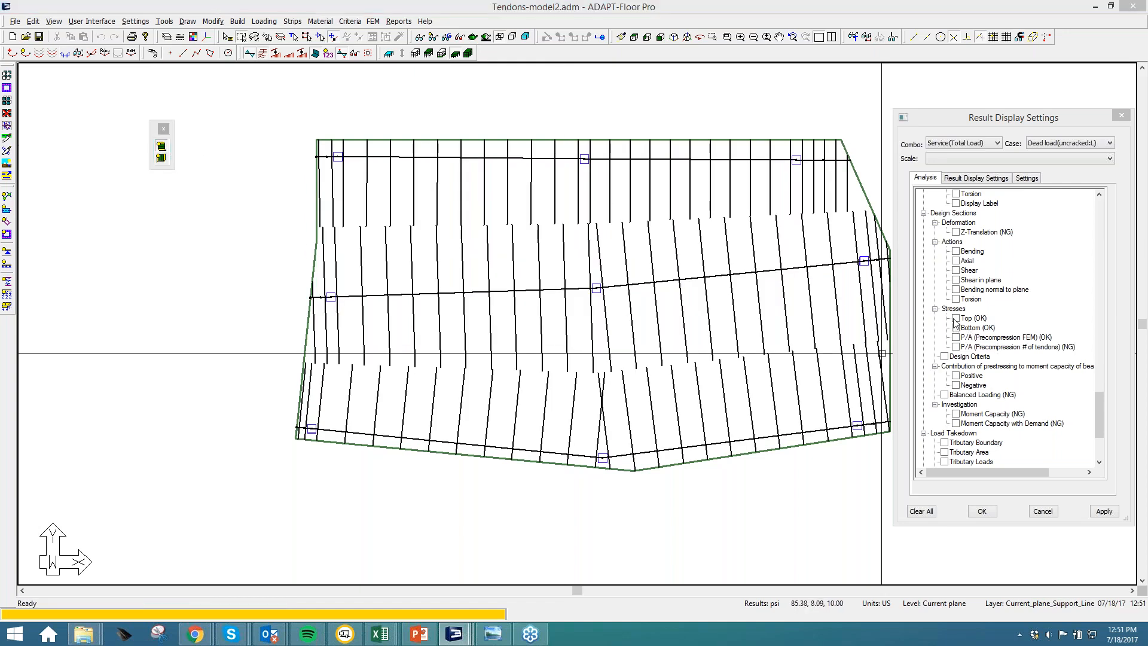
{"action": "middle_click_drag", "start_coordinate": [817, 317], "coordinate": [692, 345]}
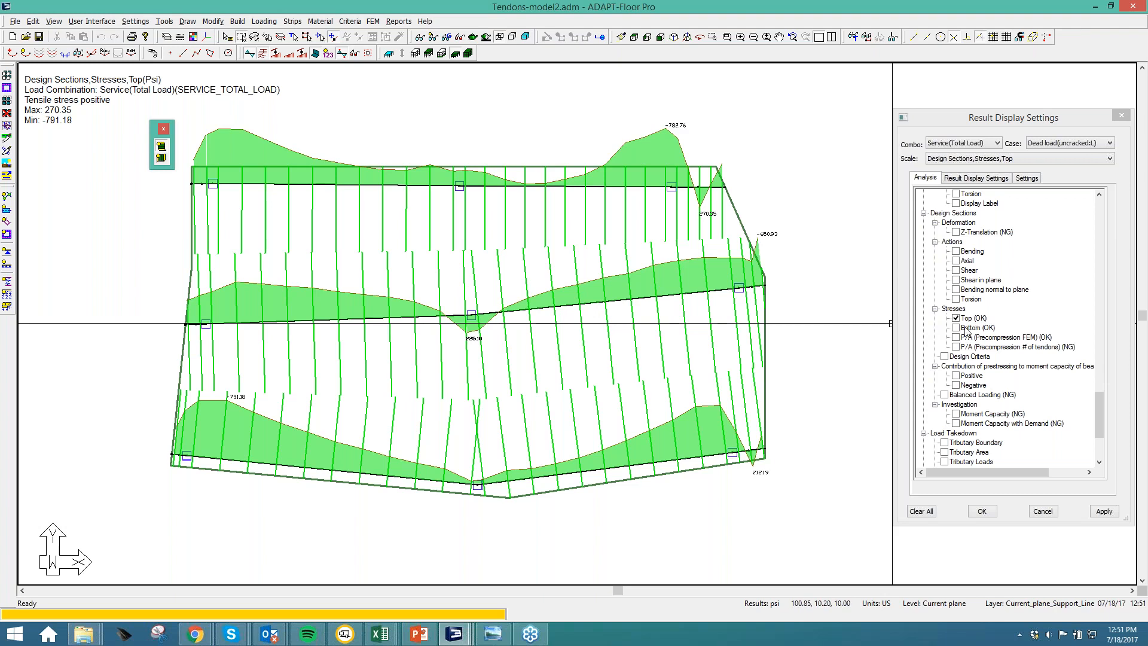
{"action": "left_click", "coordinate": [955, 327]}
{"action": "left_click", "coordinate": [955, 337]}
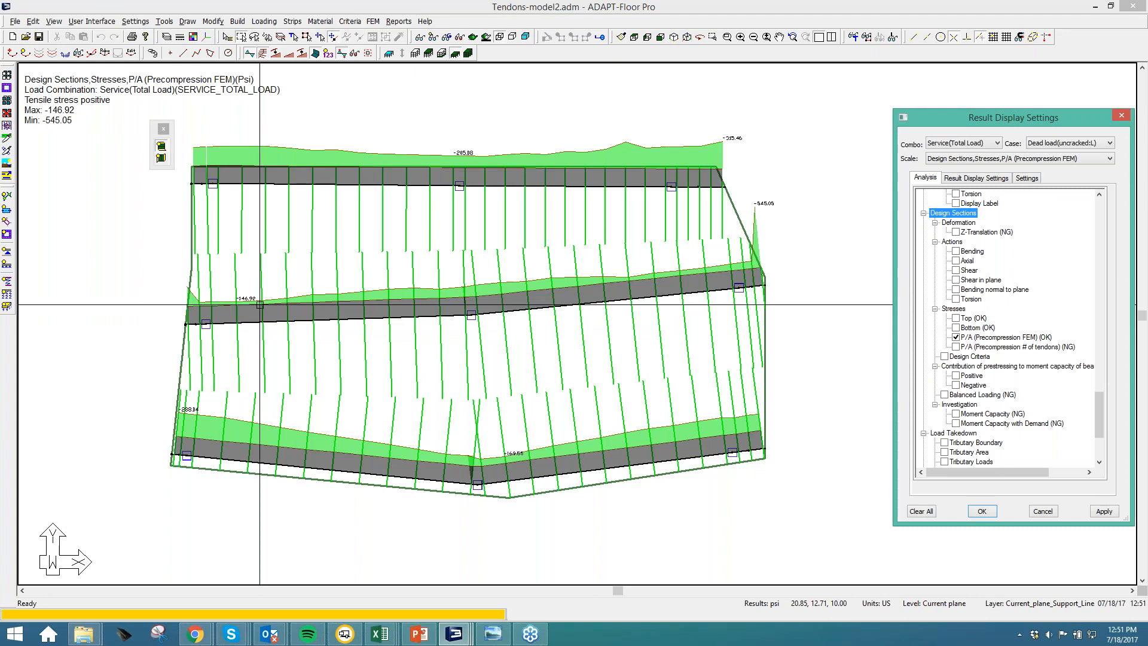
Leave the result display and the Untitled135 model, and switch to the Tendons-model1.adm model
{"action": "left_click", "coordinate": [1115, 115]}
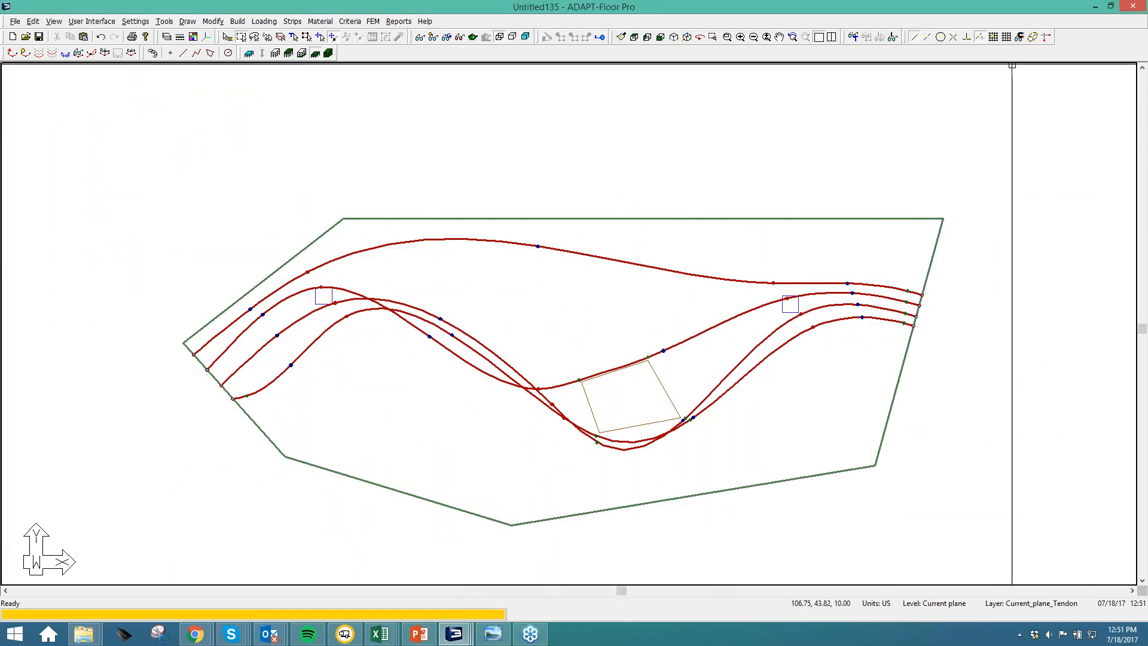
{"action": "left_click", "coordinate": [1094, 6]}
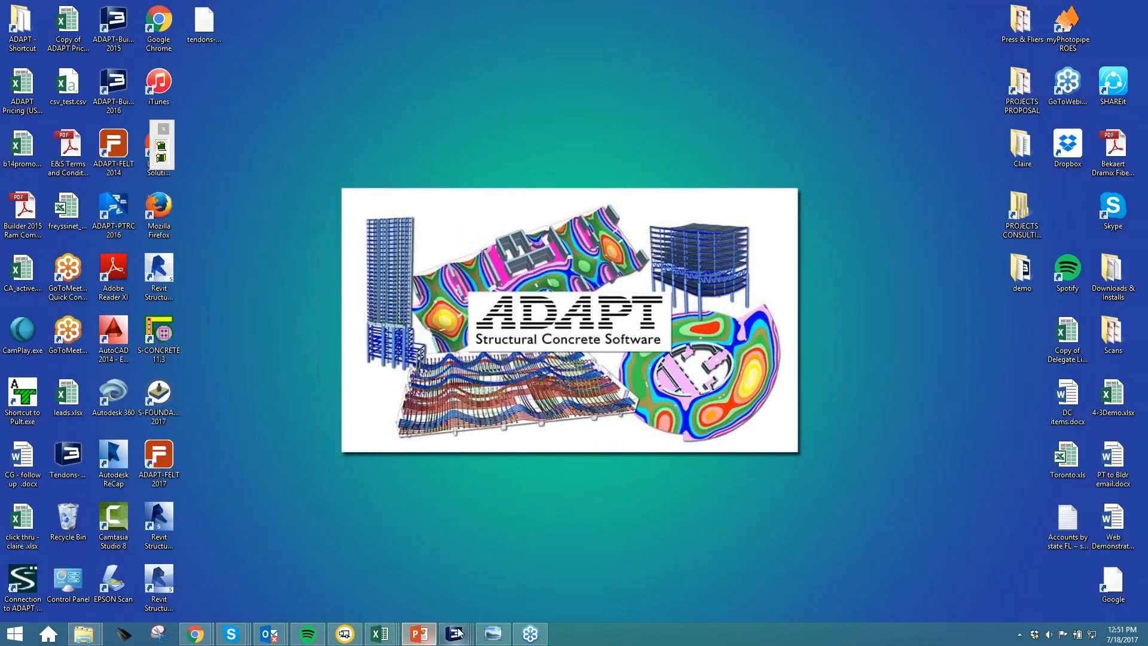
{"action": "mouse_move", "coordinate": [458, 632]}
{"action": "left_click", "coordinate": [326, 568]}
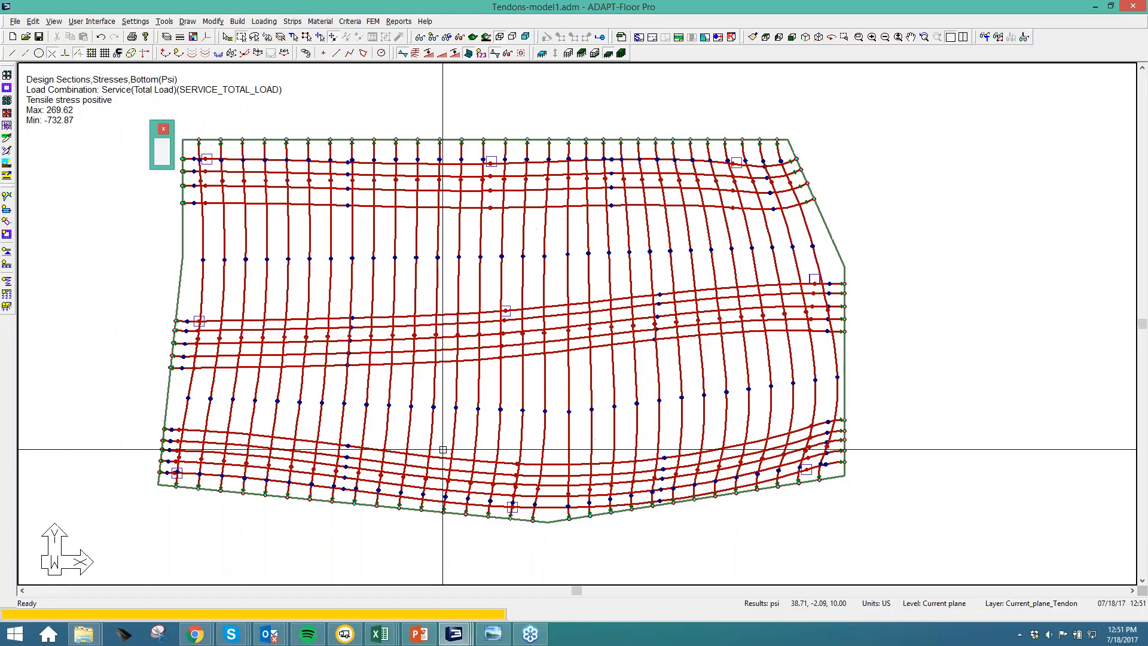
{"action": "middle_click_drag", "start_coordinate": [442, 449], "coordinate": [467, 457]}
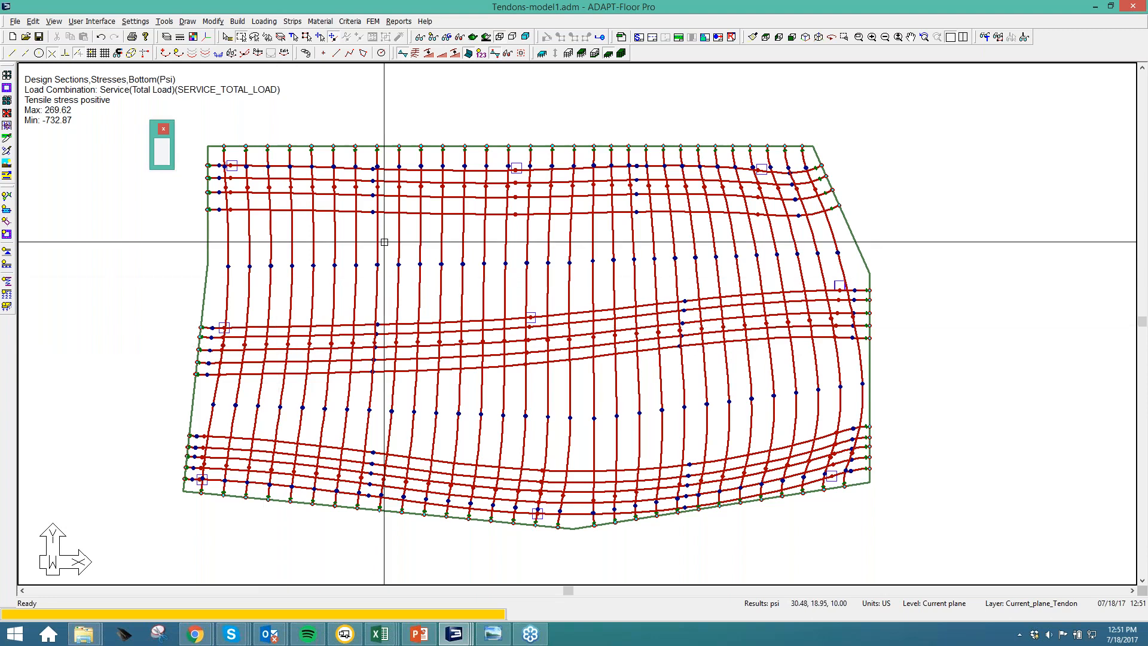
{"action": "middle_click_drag", "start_coordinate": [384, 241], "coordinate": [402, 239]}
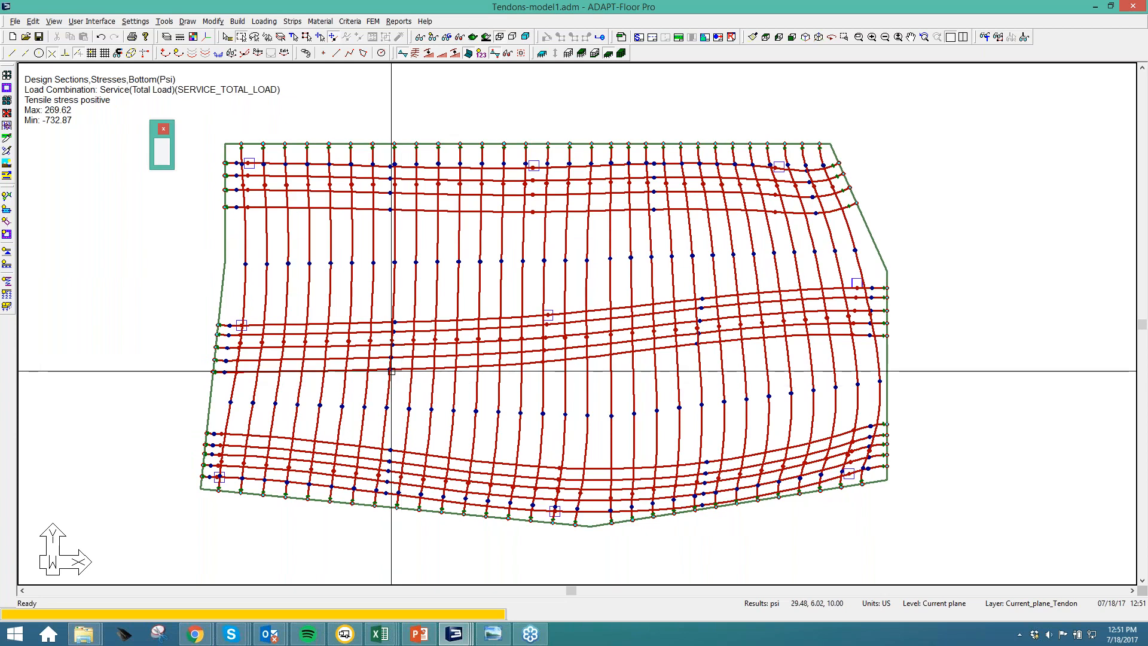
Open the Optimizer of the Dynamic Tendon Editor and select the five low points in the middle band's left span
{"action": "left_click", "coordinate": [291, 53]}
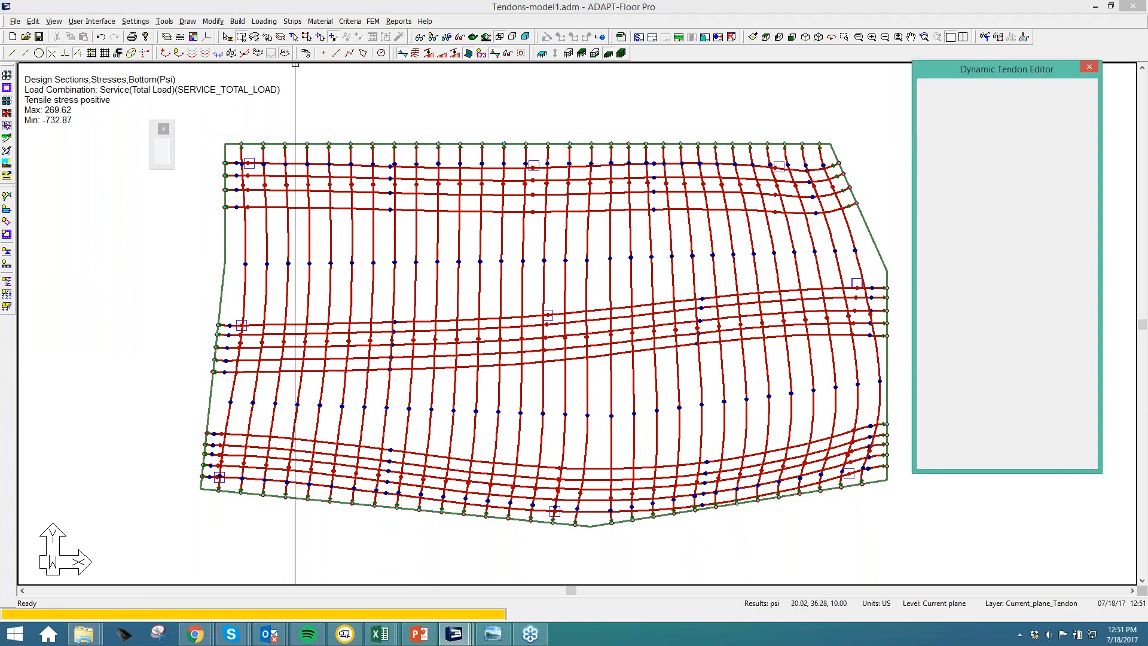
{"action": "left_click", "coordinate": [1020, 97]}
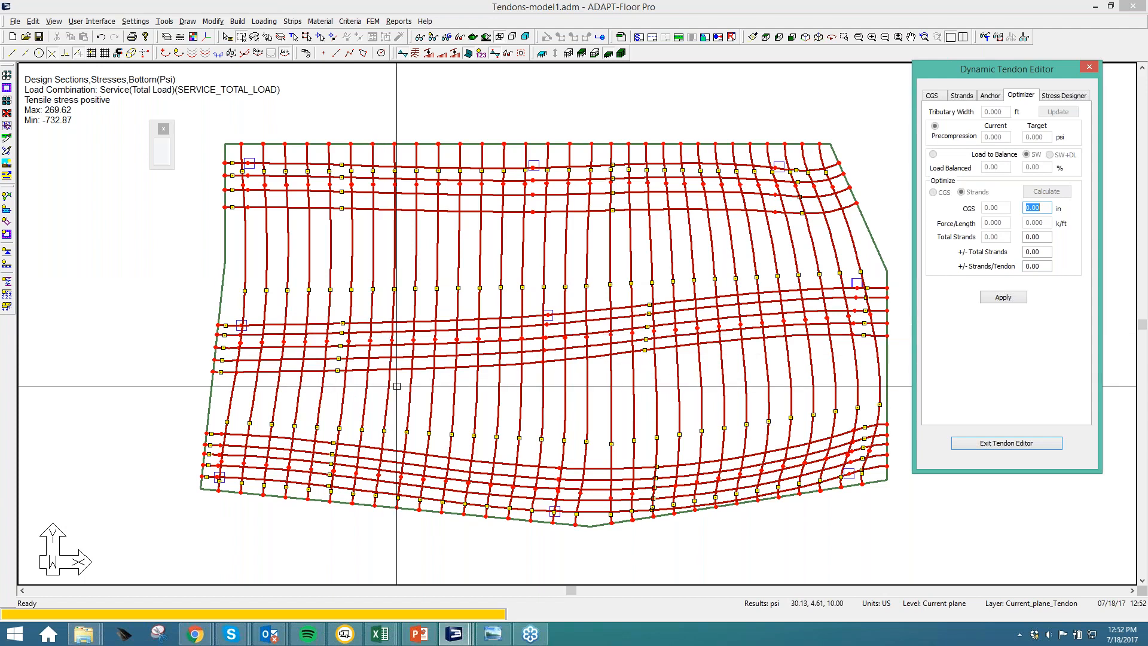
{"action": "left_click_drag", "start_coordinate": [377, 397], "coordinate": [318, 310]}
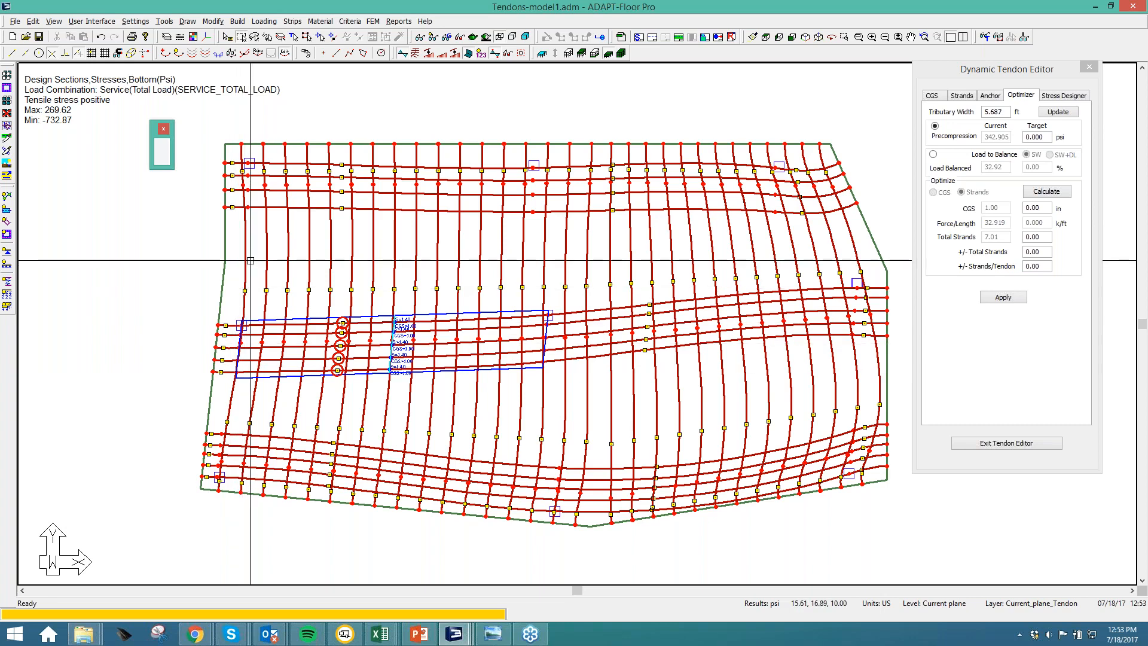
Generate the idealized tributary plan for support lines in the X-direction without a user comment
{"action": "left_click", "coordinate": [679, 38]}
{"action": "left_click", "coordinate": [676, 325]}
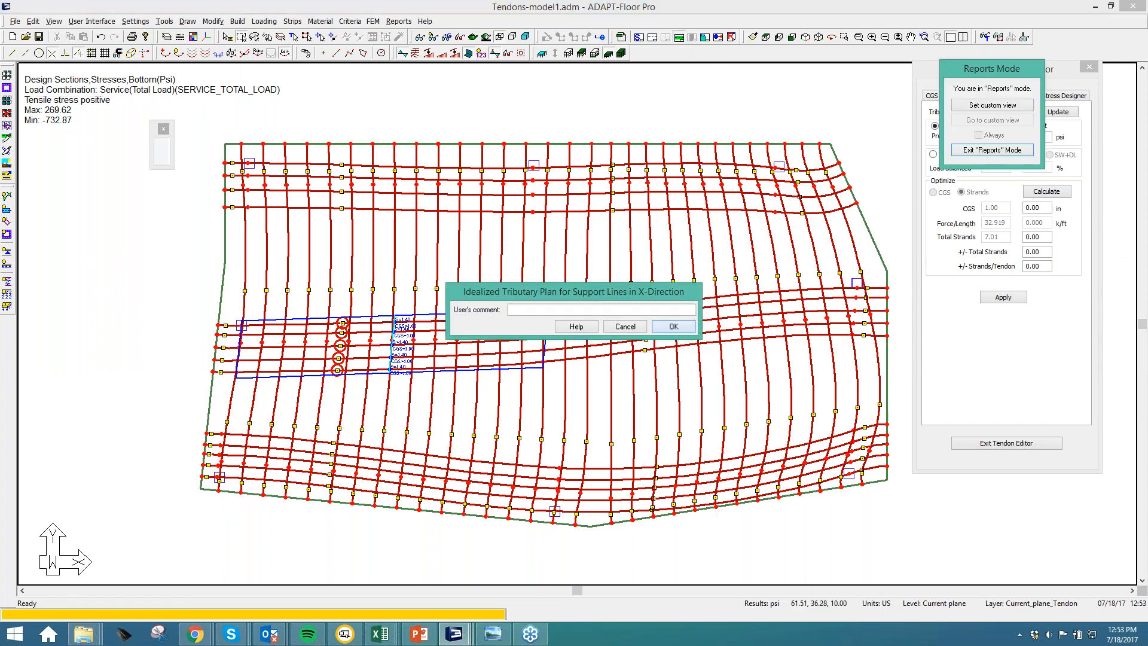
{"action": "middle_click_drag", "start_coordinate": [264, 336], "coordinate": [331, 346]}
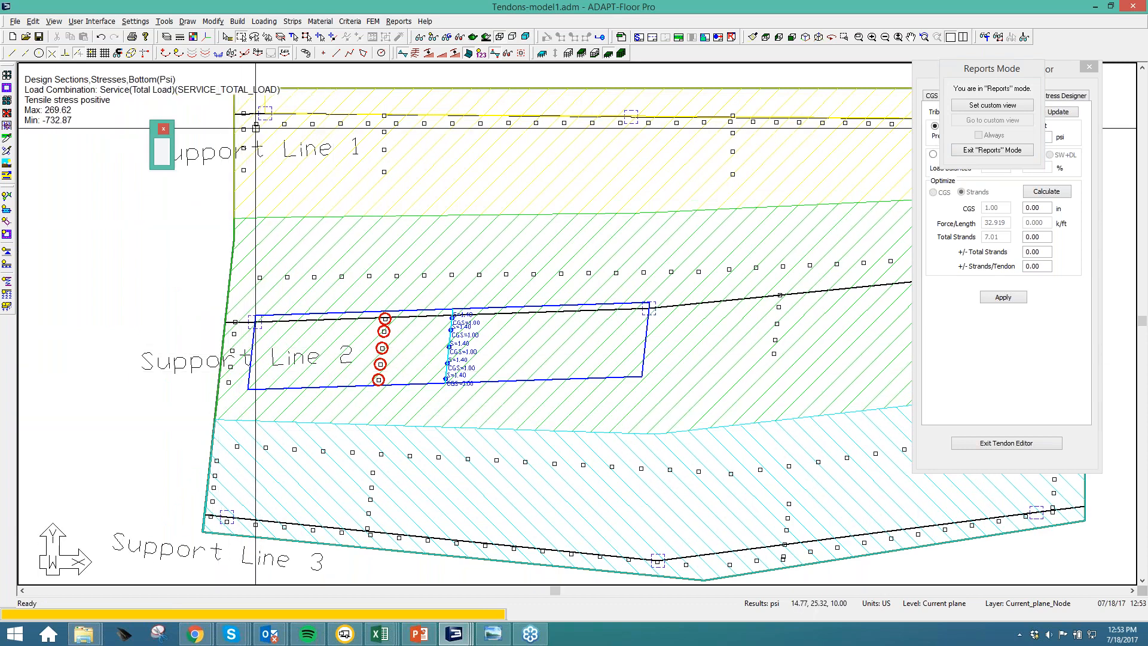
Measure the tributary width of the Support Line 2 strip along the slab's left edge with a dimension line, and delete the dimension
{"action": "left_click", "coordinate": [187, 22]}
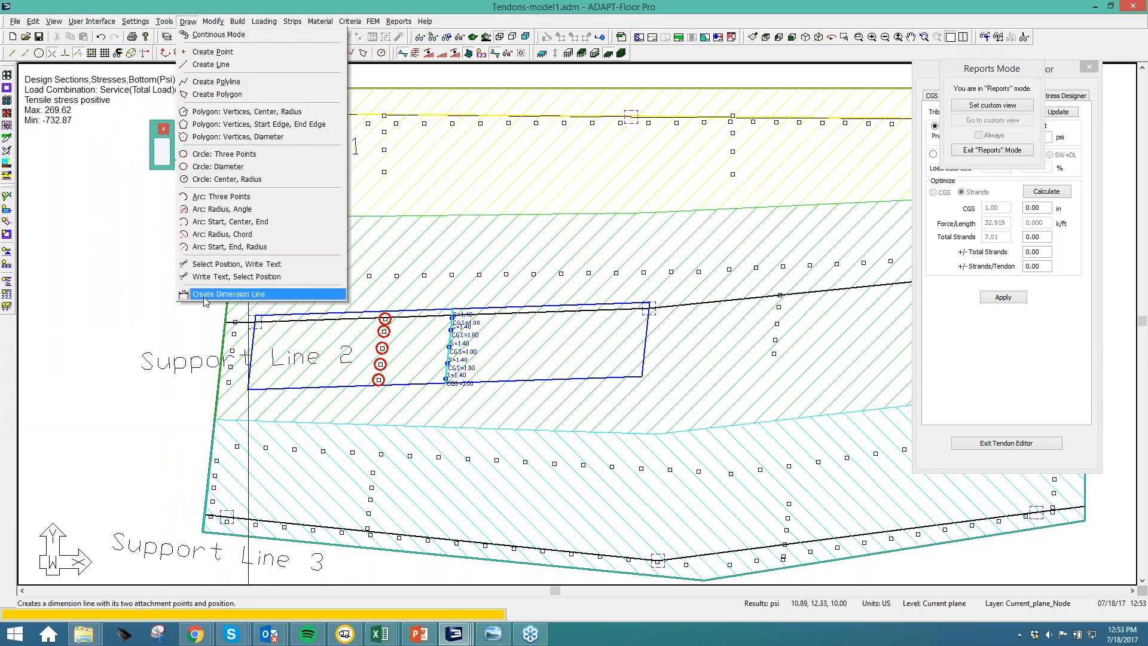
{"action": "left_click", "coordinate": [204, 294]}
{"action": "left_click", "coordinate": [214, 418]}
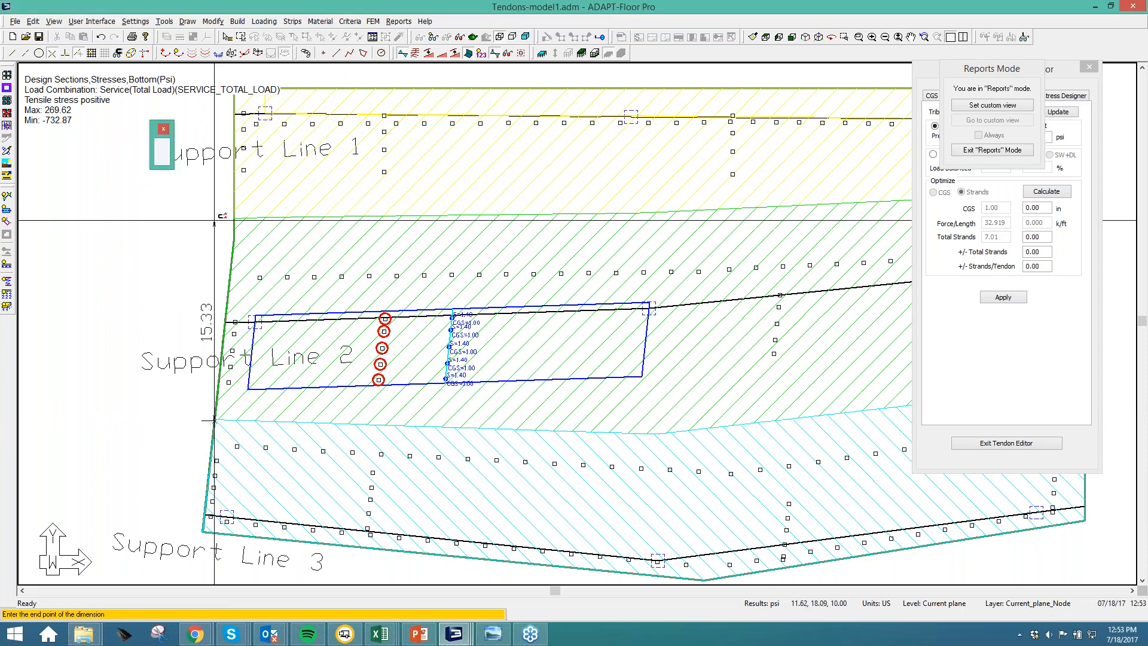
{"action": "left_click", "coordinate": [234, 219]}
{"action": "left_click", "coordinate": [131, 324]}
{"action": "right_click", "coordinate": [153, 285]}
{"action": "left_click", "coordinate": [165, 291]}
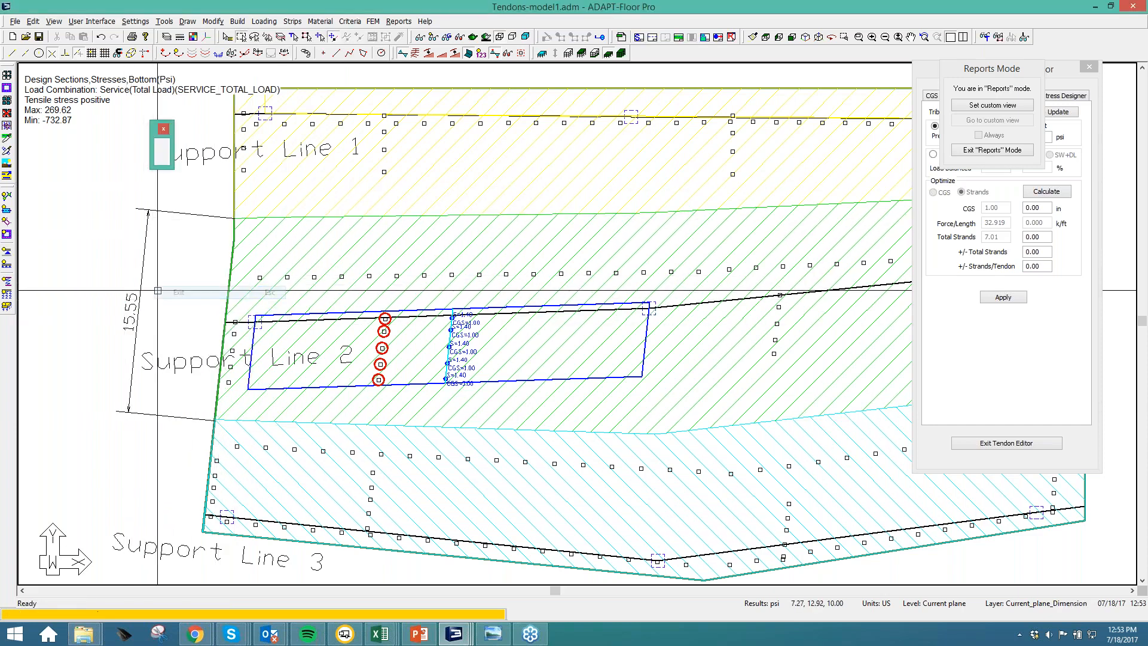
{"action": "key", "text": "Delete"}
Leave Reports mode and update the Optimizer's tributary width for the selected middle band to 15.5 ft
{"action": "middle_click_drag", "start_coordinate": [452, 324], "coordinate": [423, 297]}
{"action": "left_click", "coordinate": [992, 150]}
{"action": "left_click_drag", "start_coordinate": [1004, 112], "coordinate": [979, 112]}
{"action": "type", "text": "1.000"}
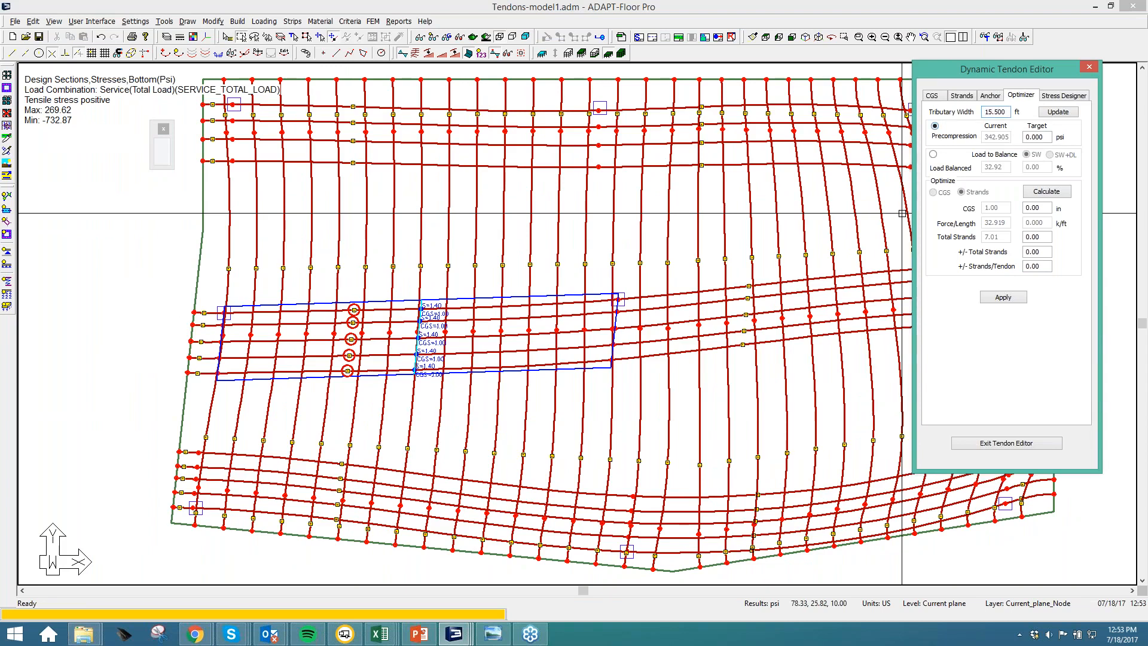
{"action": "left_click", "coordinate": [1065, 114]}
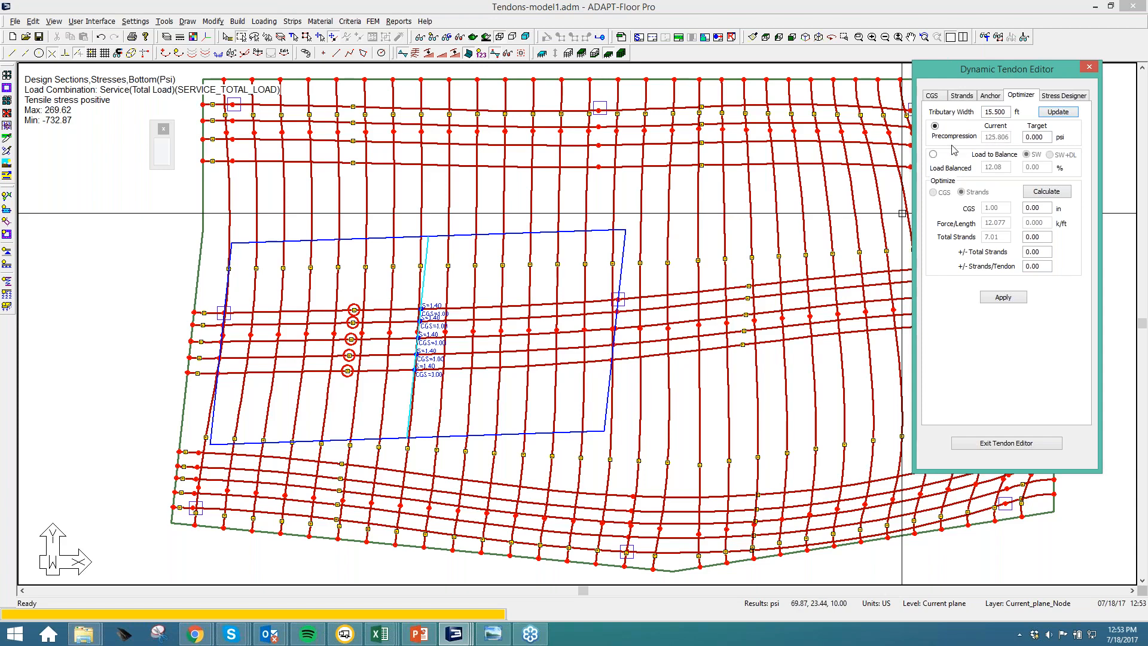
Calculate the strands needed for a target precompression of 200 psi and apply them to the five selected tendons
{"action": "left_click_drag", "start_coordinate": [1046, 137], "coordinate": [1025, 138]}
{"action": "type", "text": "2"}
{"action": "left_click", "coordinate": [1050, 191]}
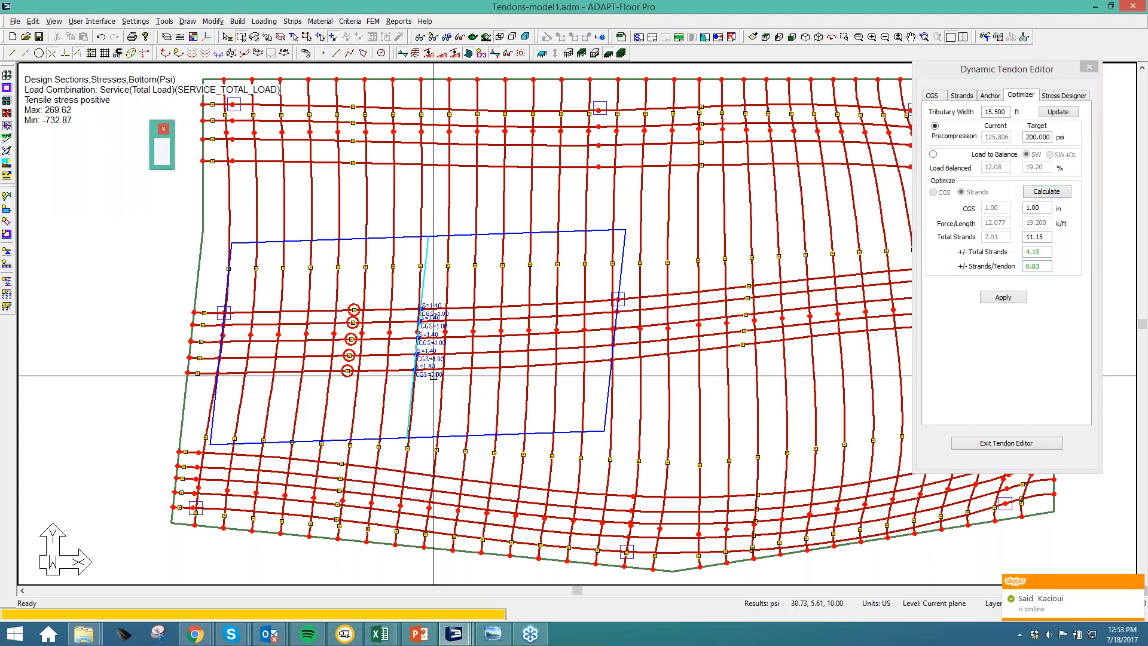
{"action": "scroll", "coordinate": [433, 348], "scroll_direction": "up", "scroll_amount": 2}
{"action": "scroll", "coordinate": [433, 347], "scroll_direction": "up", "scroll_amount": 1}
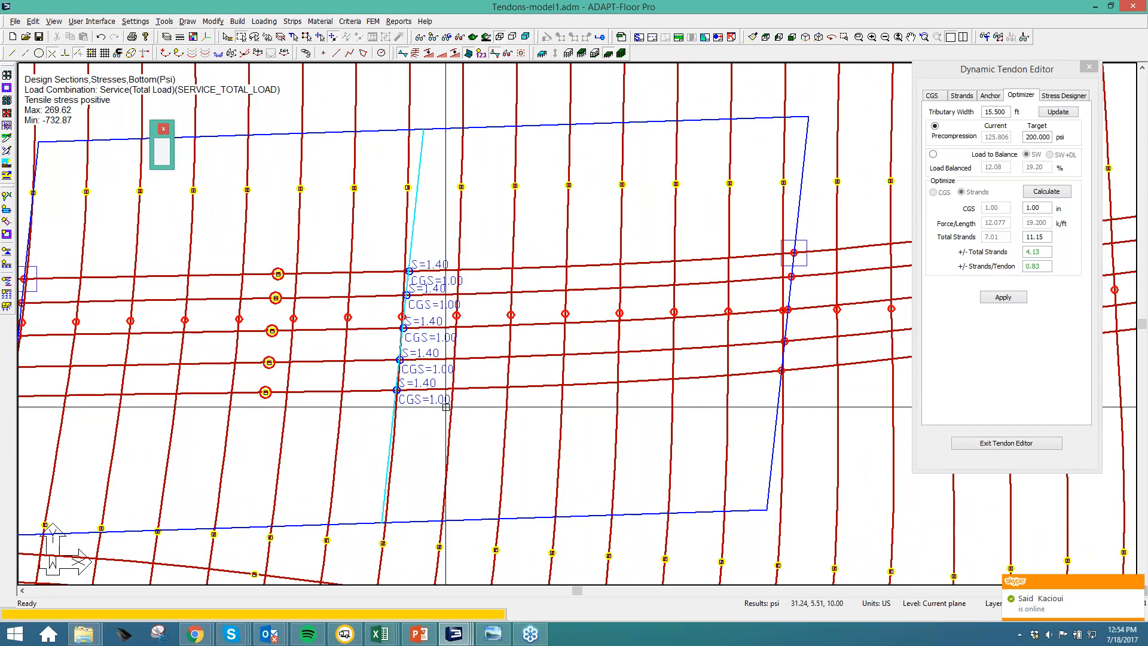
{"action": "left_click", "coordinate": [988, 299]}
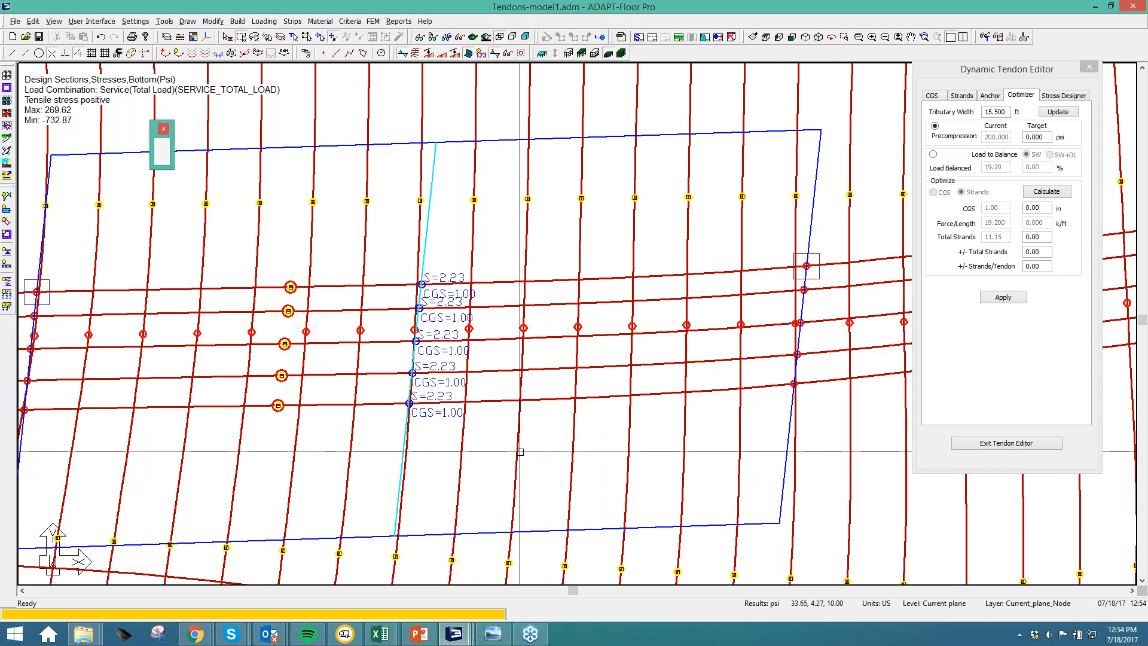
Switch to the PowerPoint slide show at the New Tendon Optimizer slide
{"action": "left_click", "coordinate": [422, 635]}
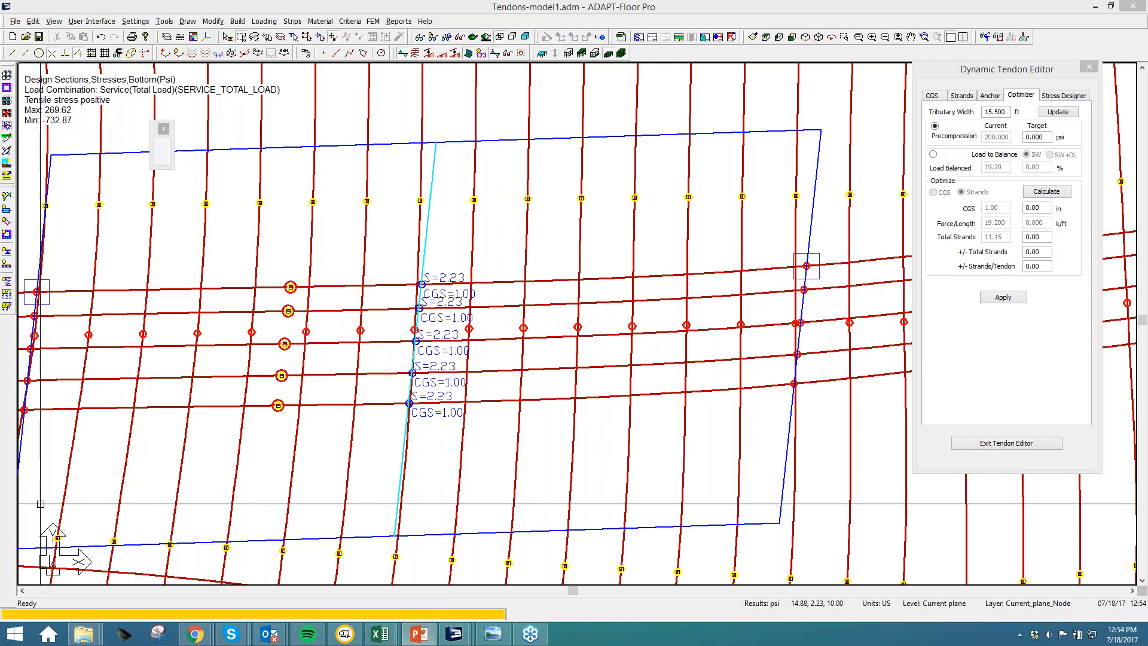
{"action": "left_click", "coordinate": [419, 634]}
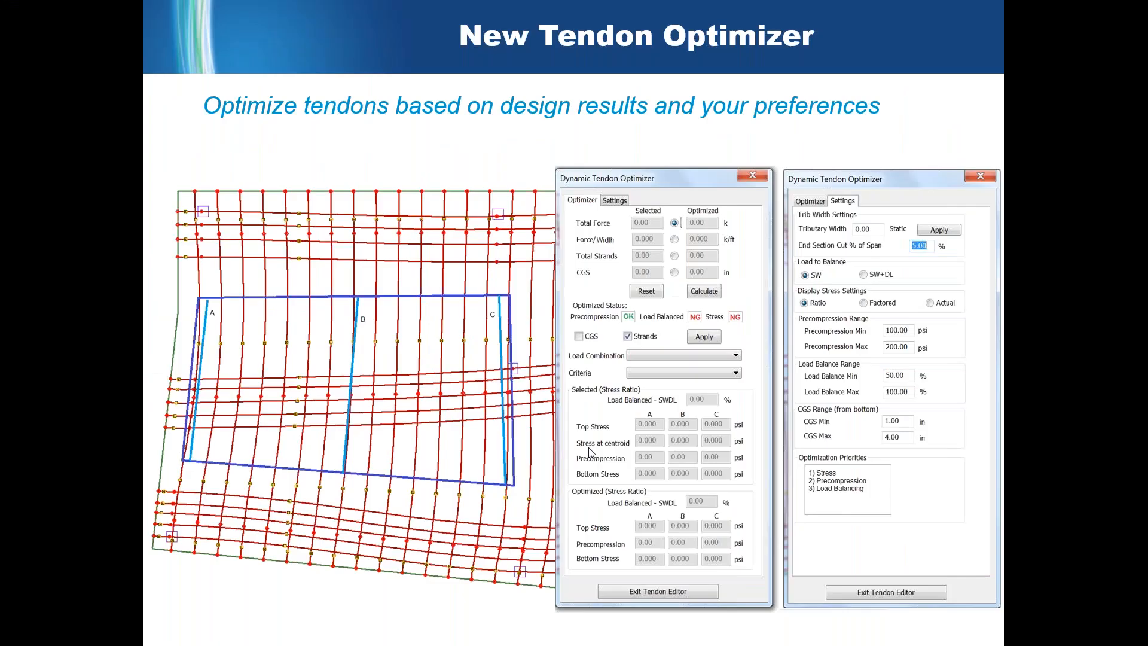